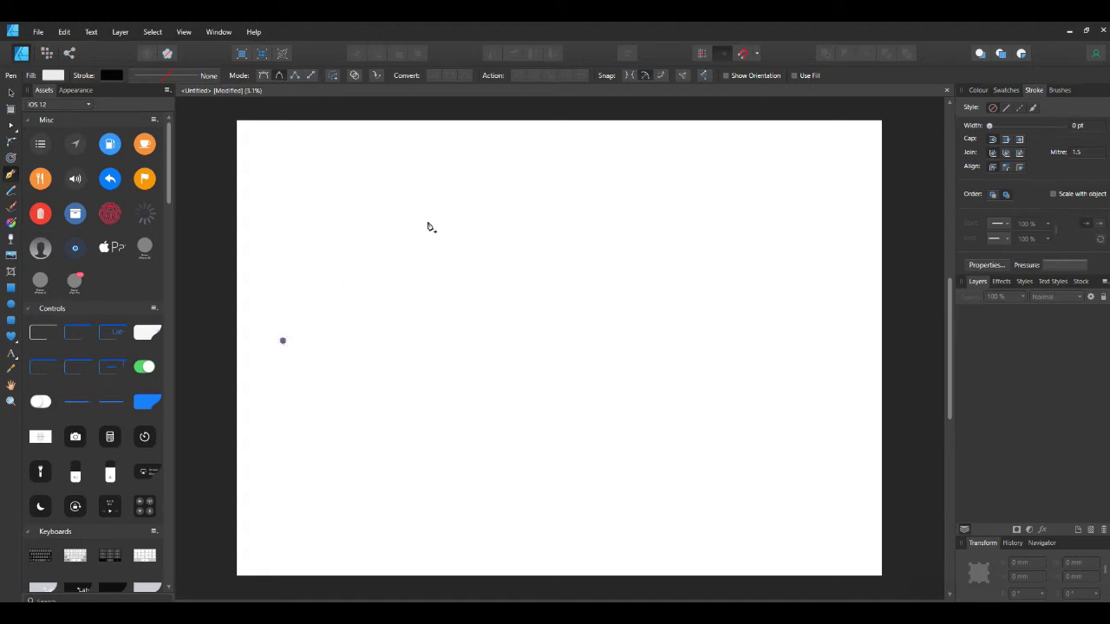
Step: Add three more Pen nodes so the curve rises, dips and climbs again into an S-shape
click(428, 222)
click(534, 350)
click(731, 252)
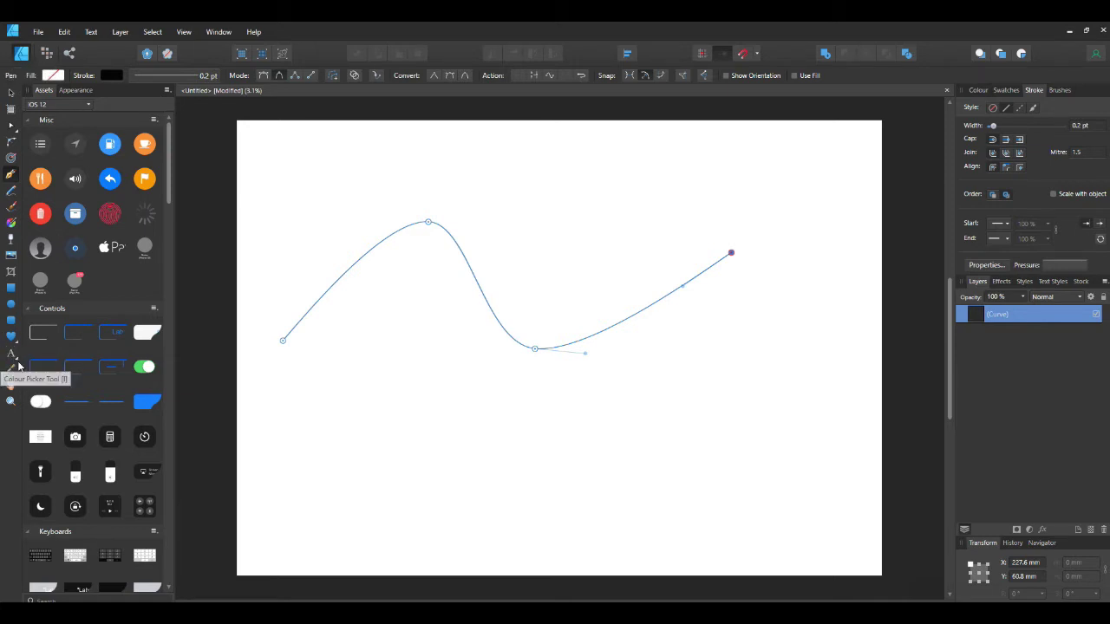
click(12, 357)
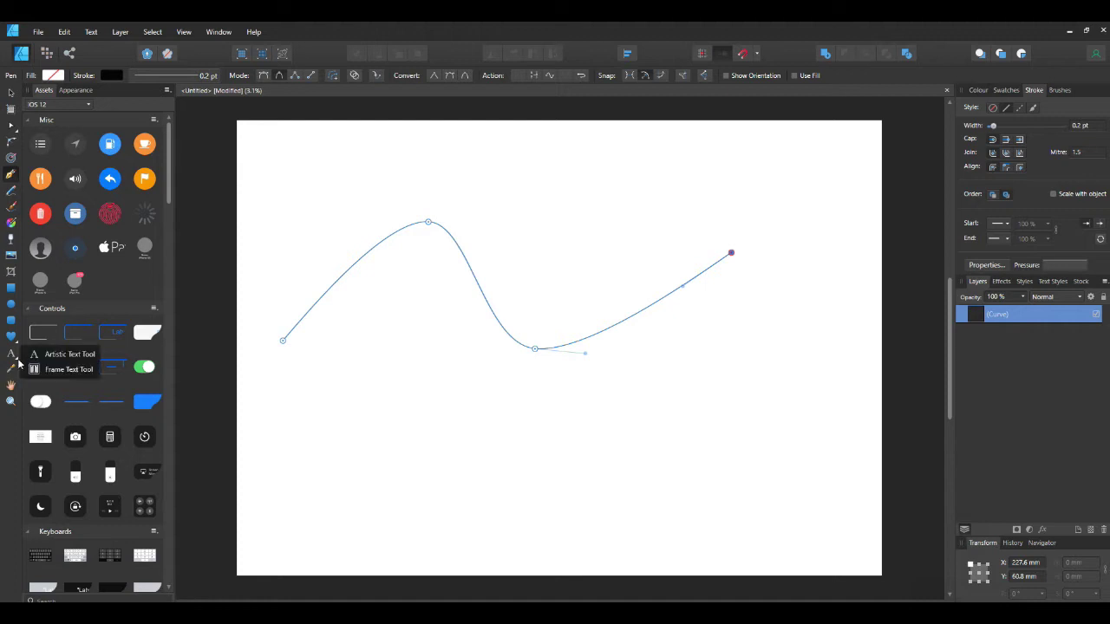
Step: Make the wavy curve Artistic path text and set the font size to 64 pt
click(68, 356)
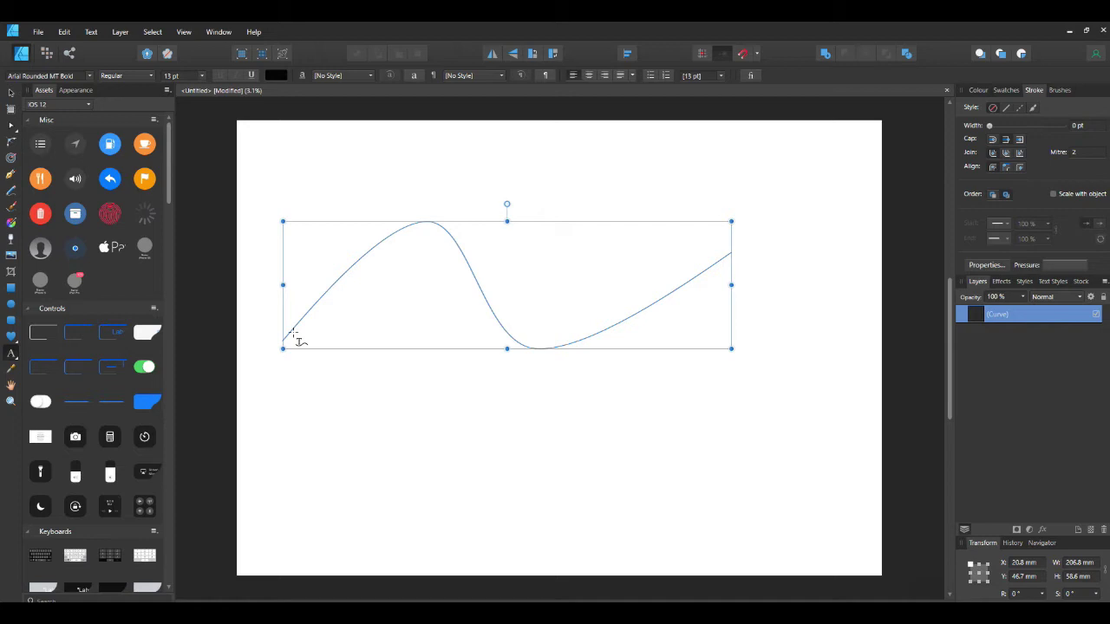
click(289, 335)
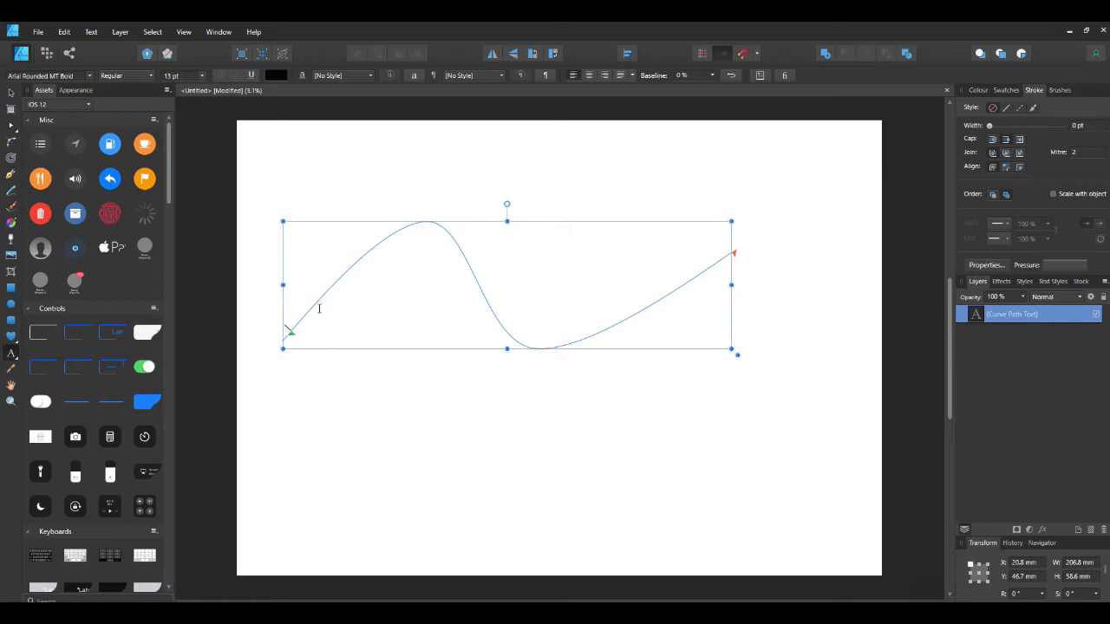
click(187, 75)
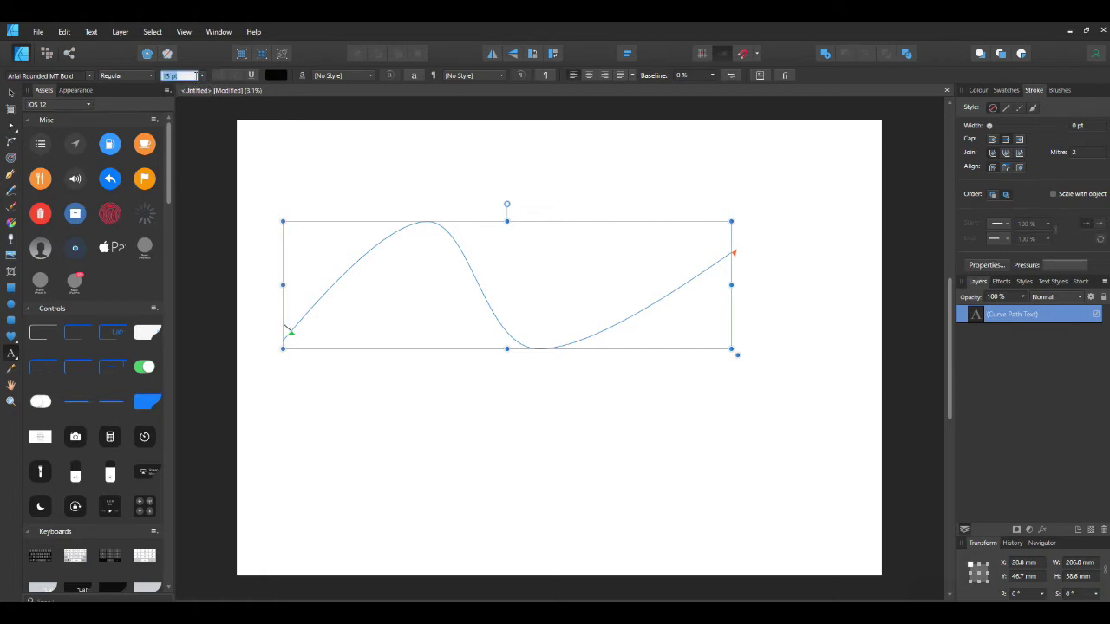
key(Return)
click(199, 76)
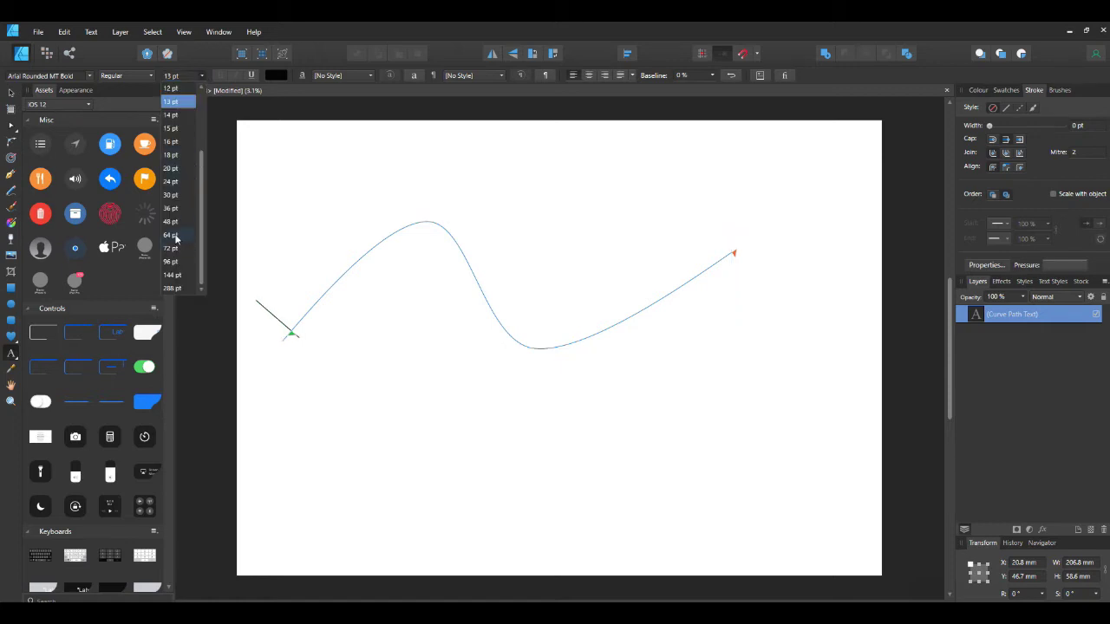
click(174, 235)
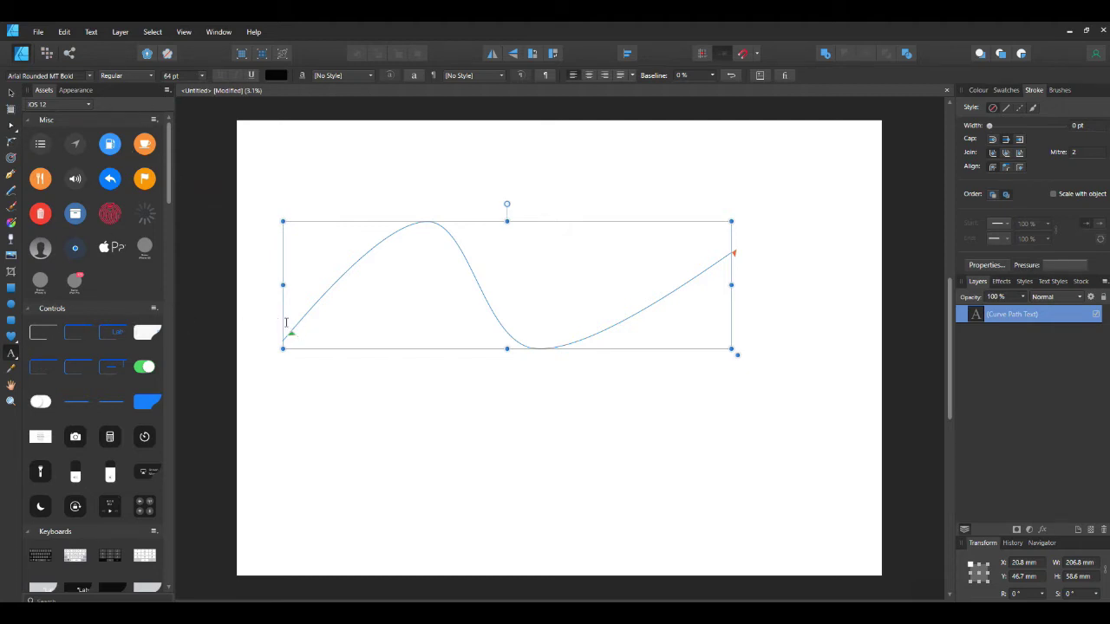
Step: Type 'My Hobby Is My Life!' along the curve
text(M)
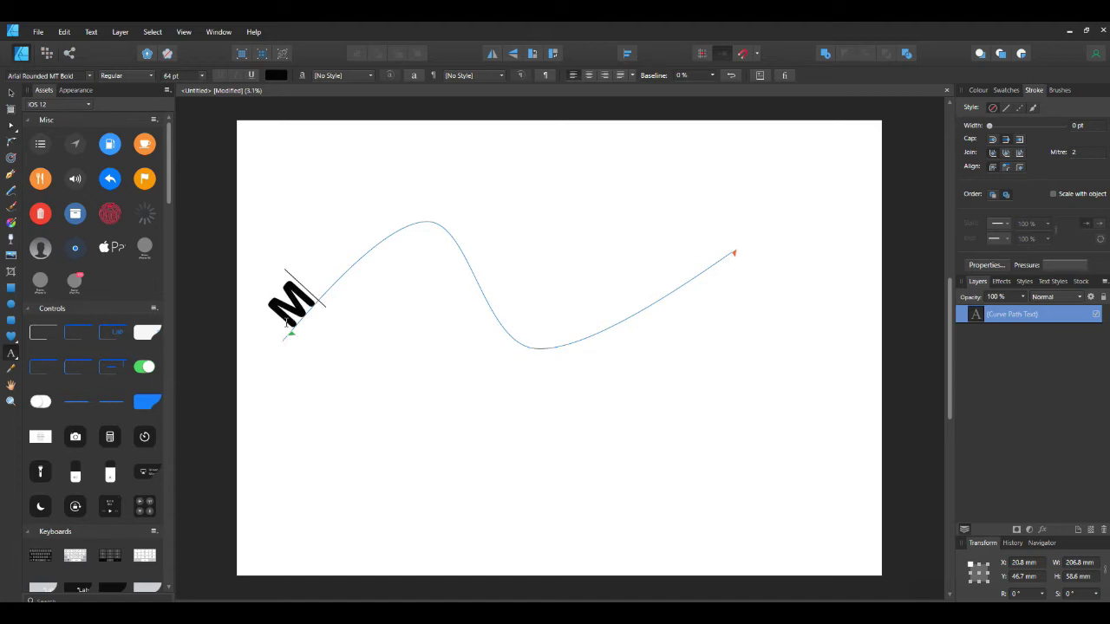
text(y Ho)
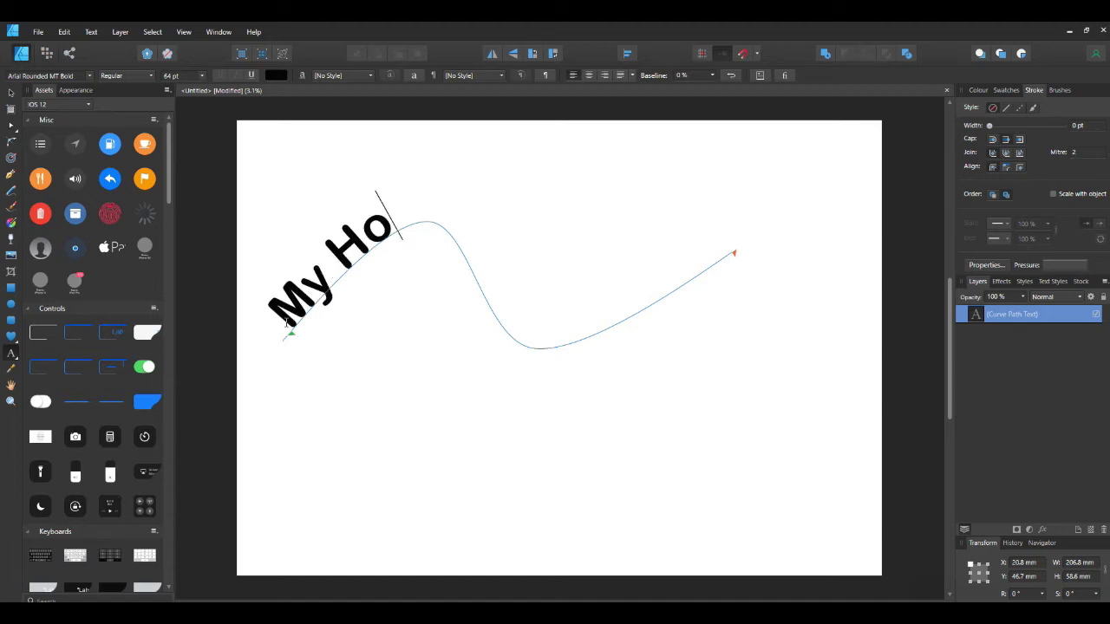
text(bby)
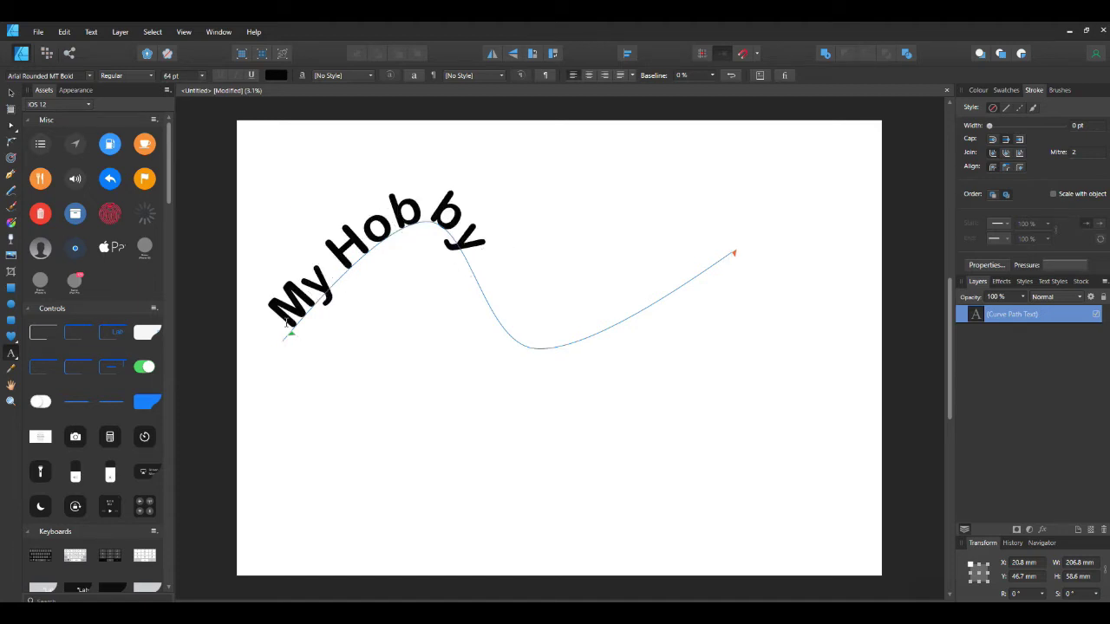
text( Is My)
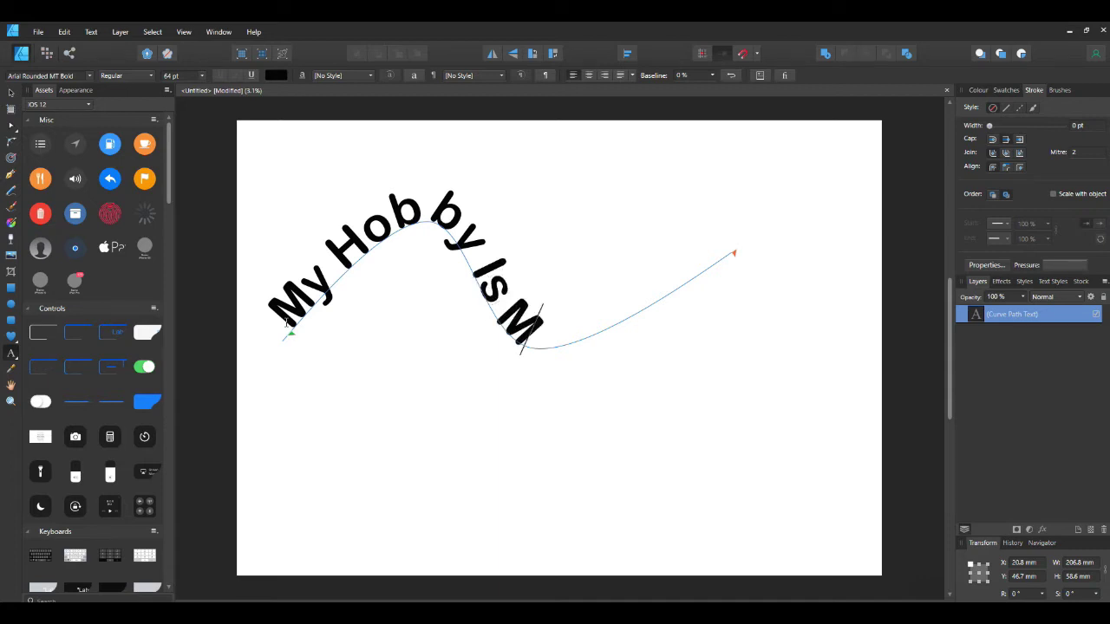
text( Li)
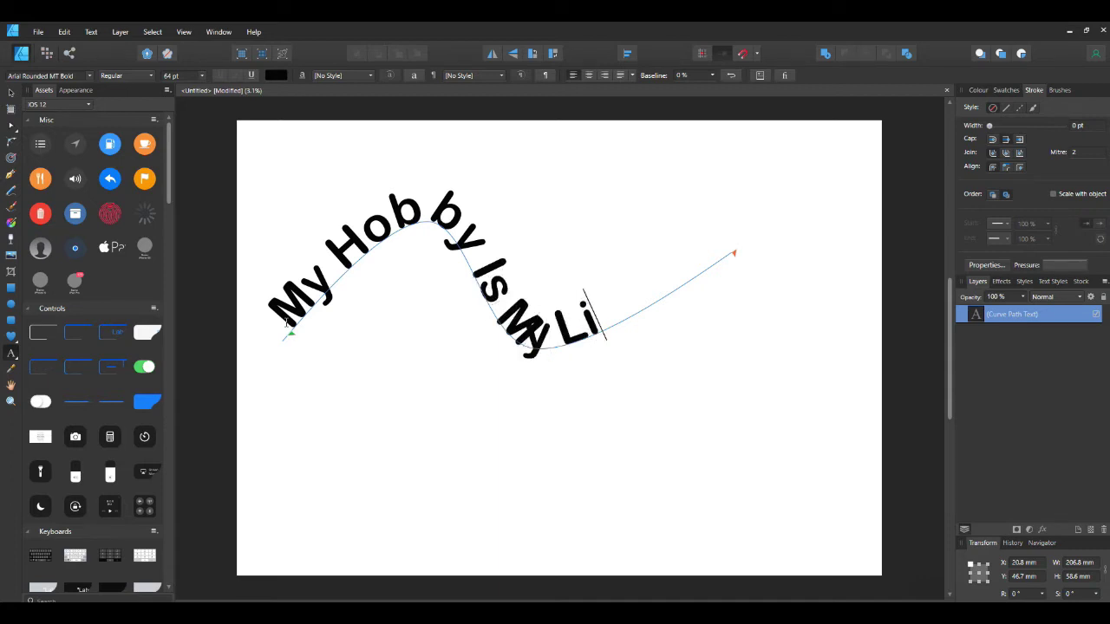
text(fe!)
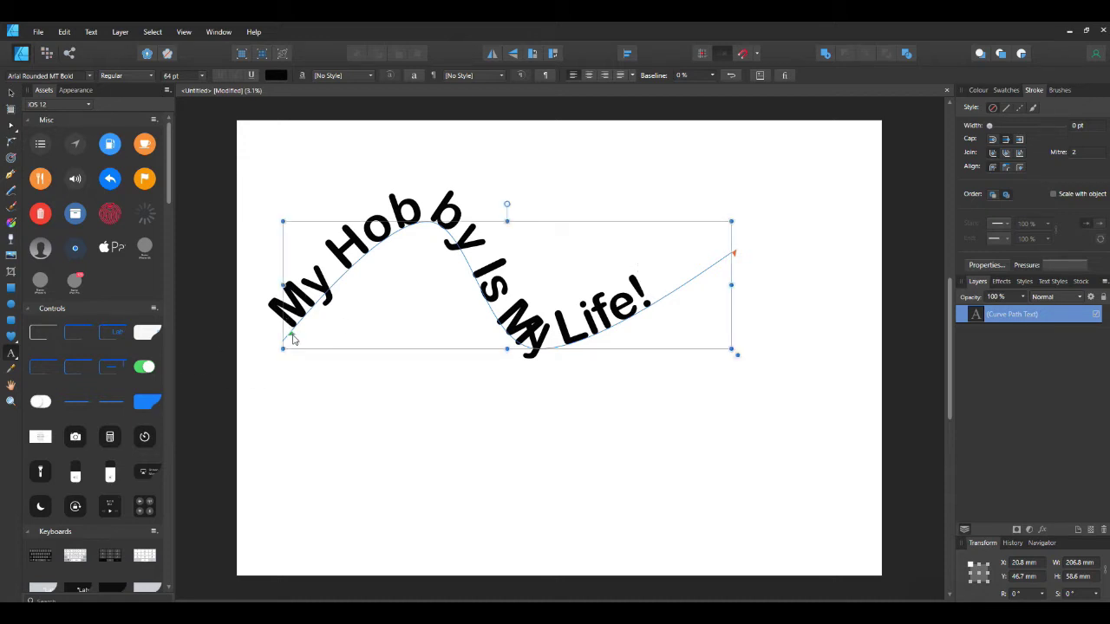
Step: Slide the text's start handle along the curve and place the cursor between 'Is' and 'My'
drag(293, 340, 314, 319)
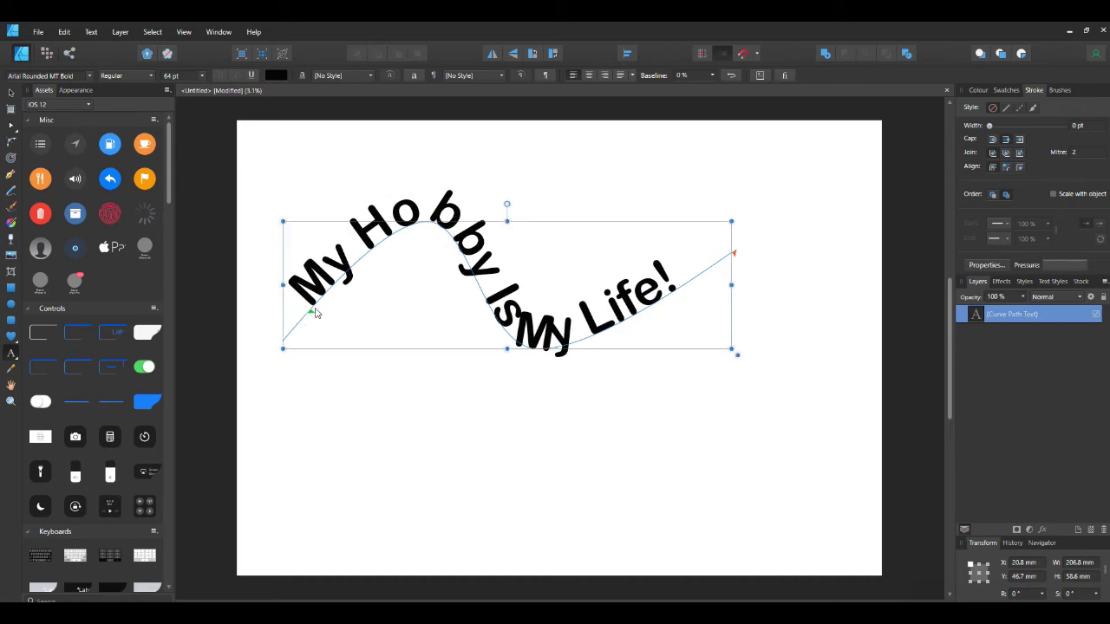
drag(312, 316, 337, 278)
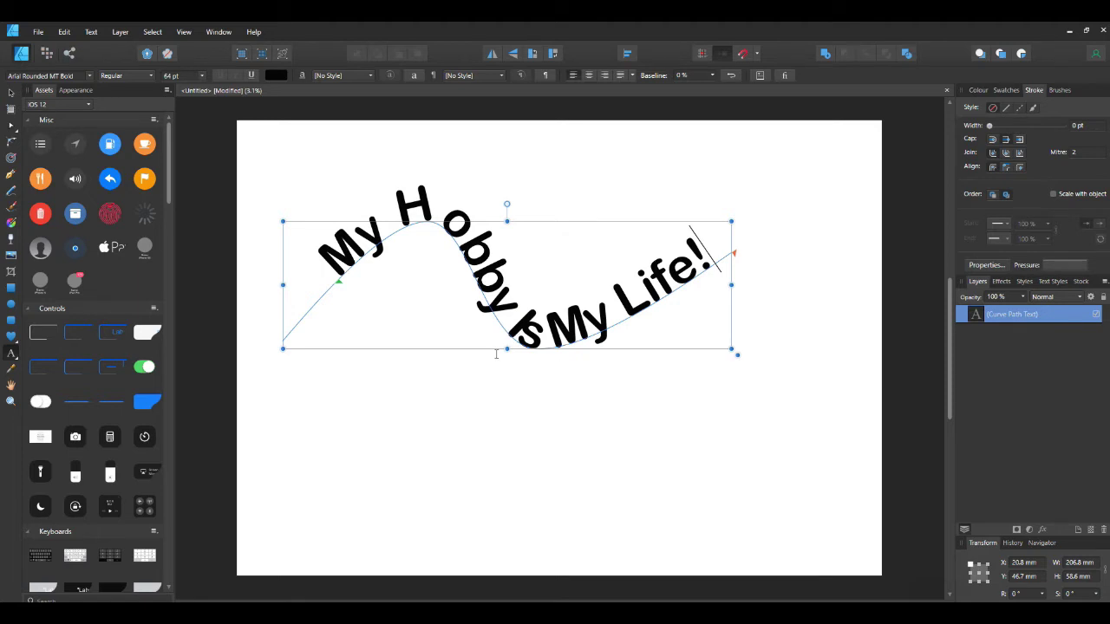
drag(342, 287, 314, 305)
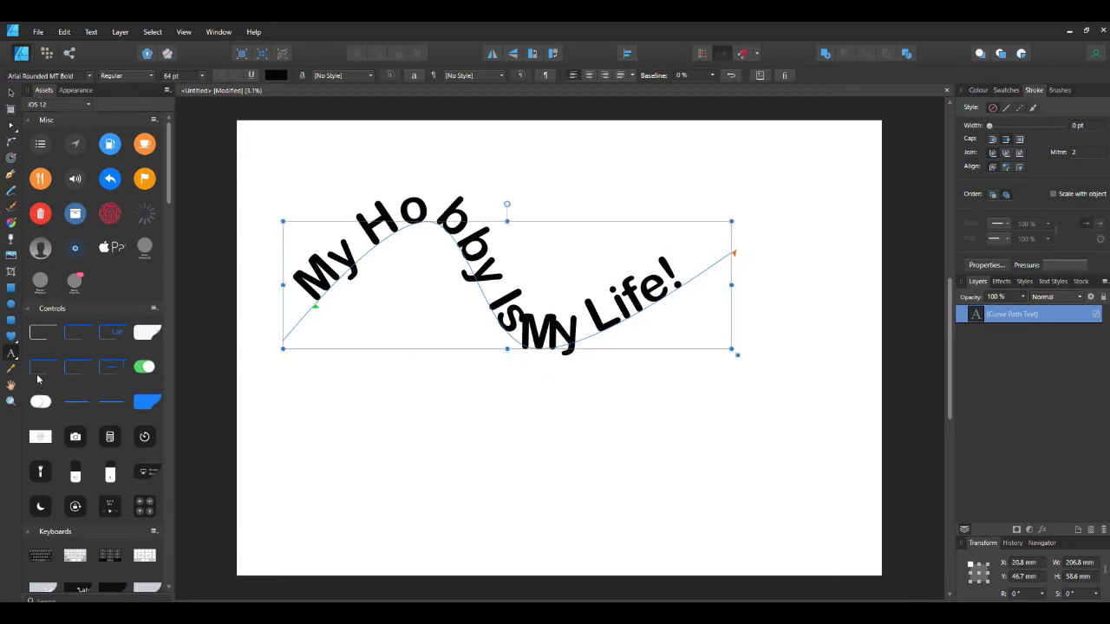
click(515, 340)
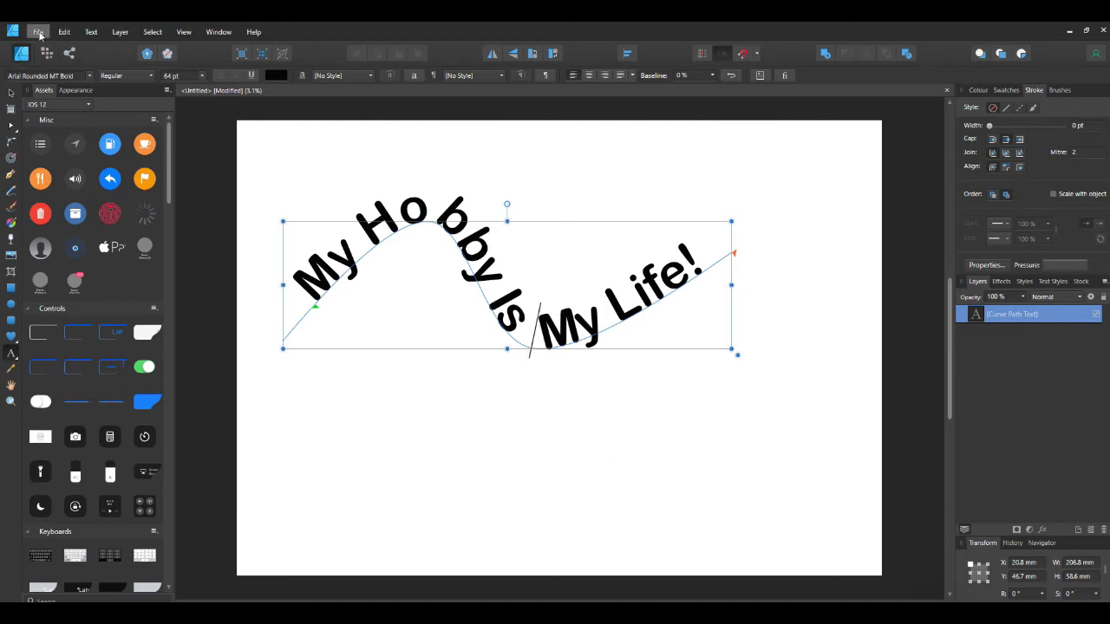
Step: Copy the curved text and paste a duplicate below the original
click(11, 93)
click(151, 32)
click(142, 48)
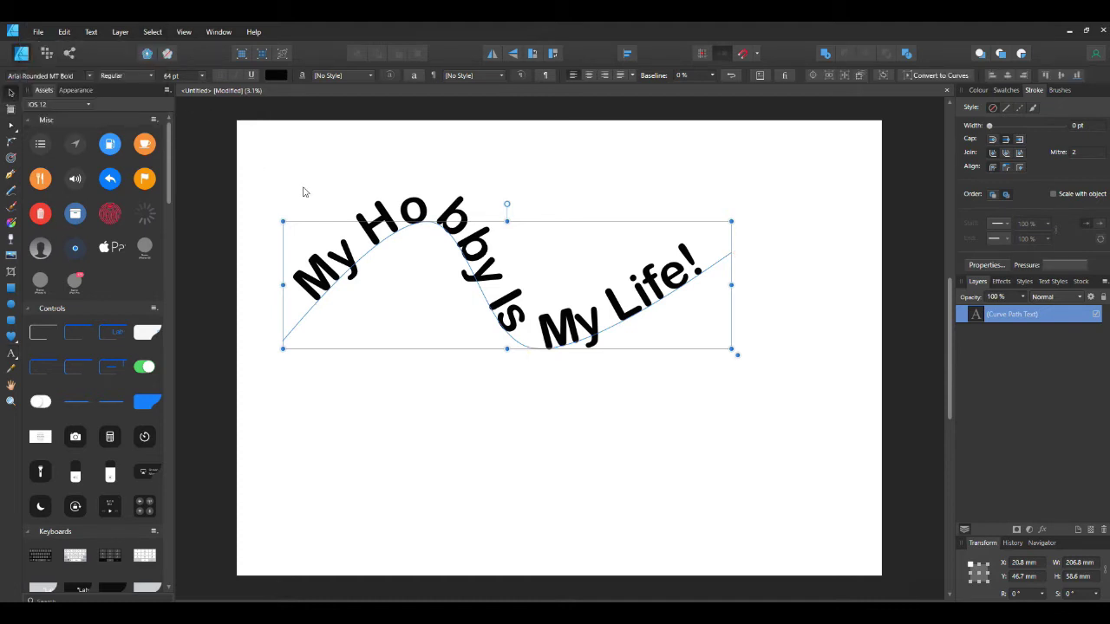
right_click(310, 229)
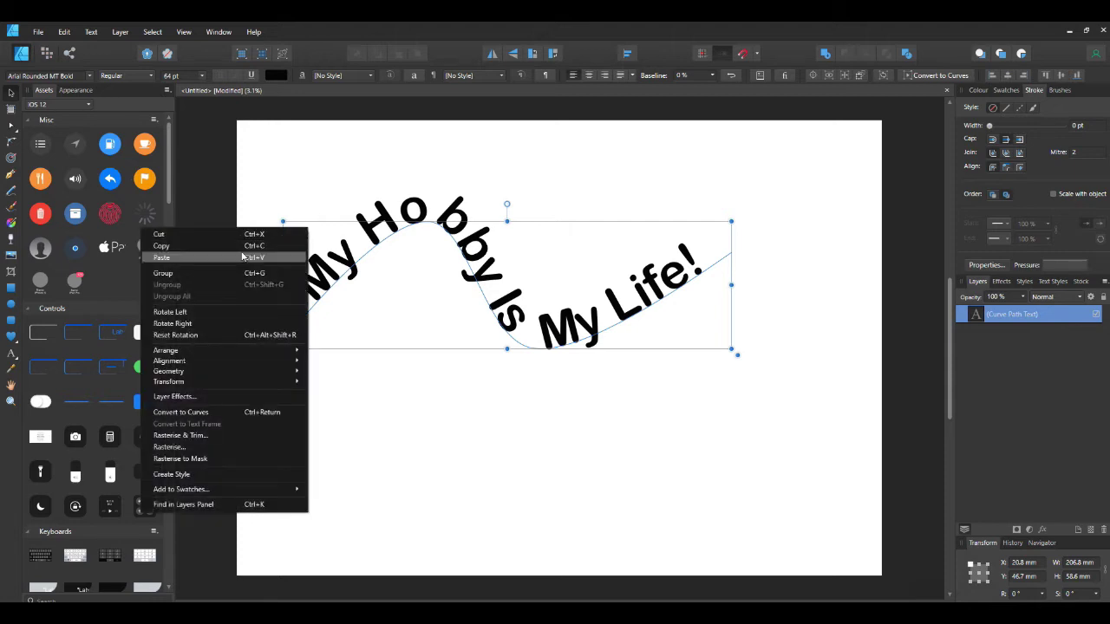
click(229, 246)
right_click(360, 239)
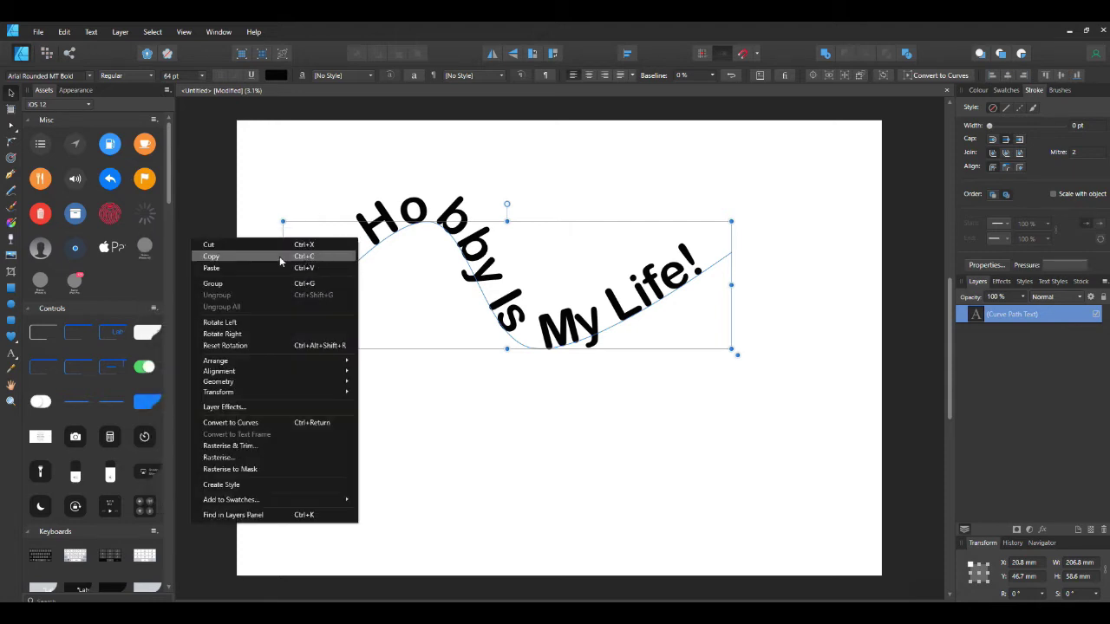
click(255, 267)
drag(470, 262, 462, 422)
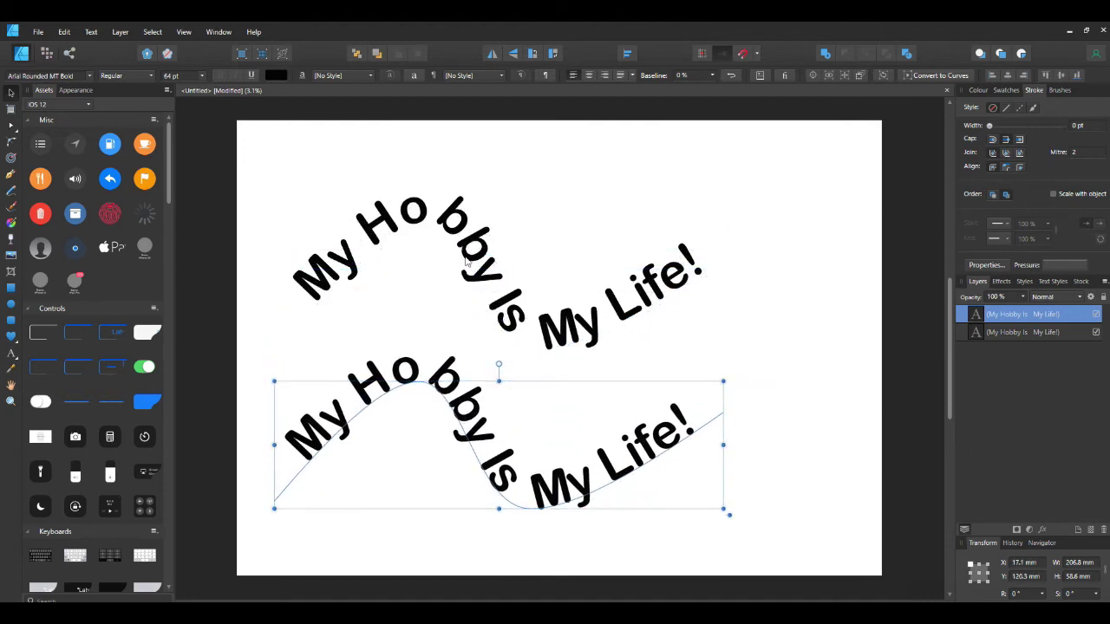
Step: Paste a third copy near the page bottom, then clear the selection
right_click(293, 250)
click(373, 286)
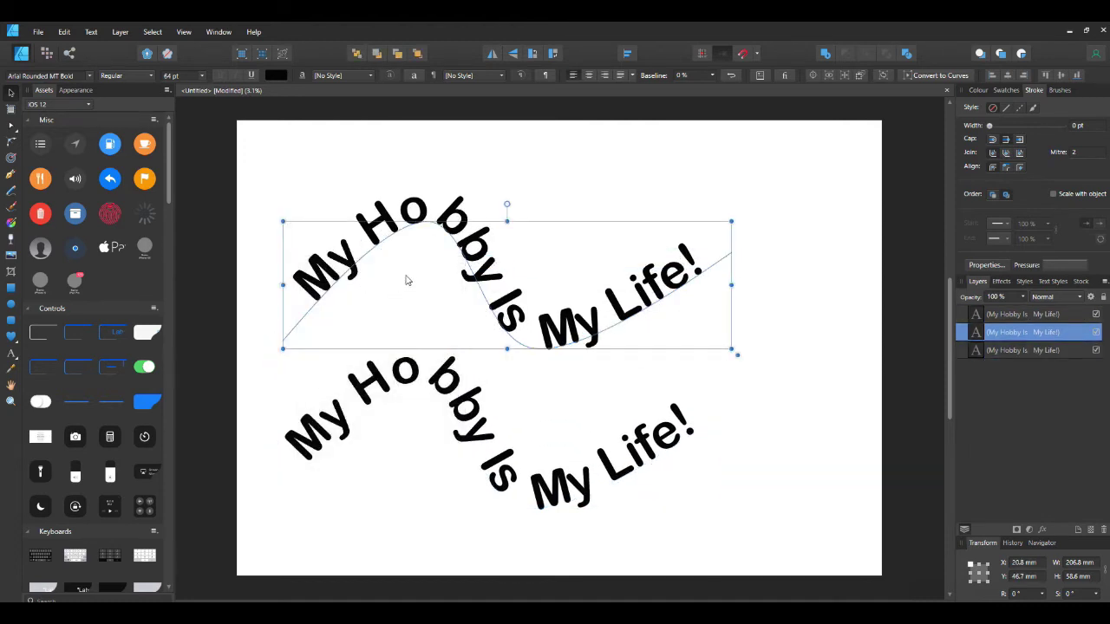
drag(472, 259, 454, 490)
drag(253, 141, 756, 357)
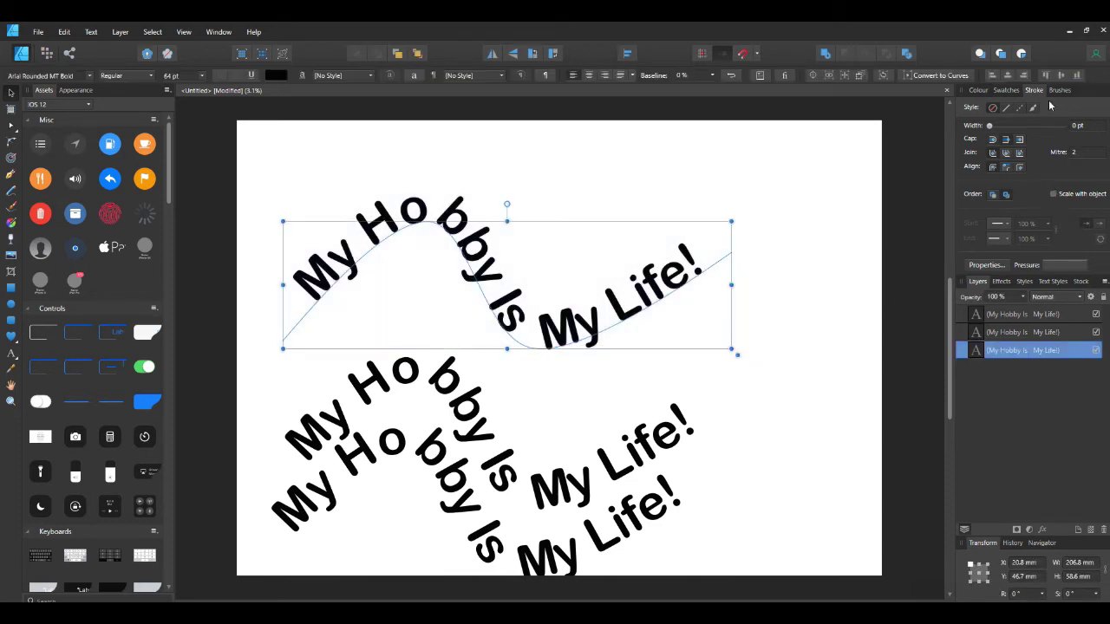
Step: Give the top curved text a solid outline, widening it to about 2.4 pt
click(1006, 108)
drag(1002, 127, 1006, 127)
click(988, 264)
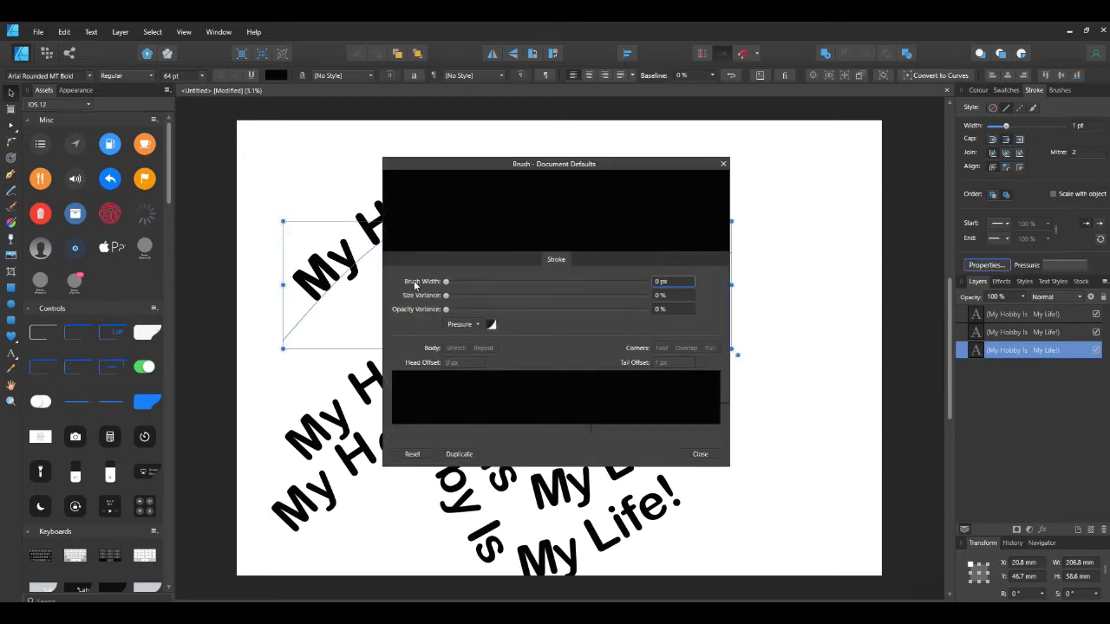
click(663, 281)
click(445, 283)
drag(445, 283, 448, 289)
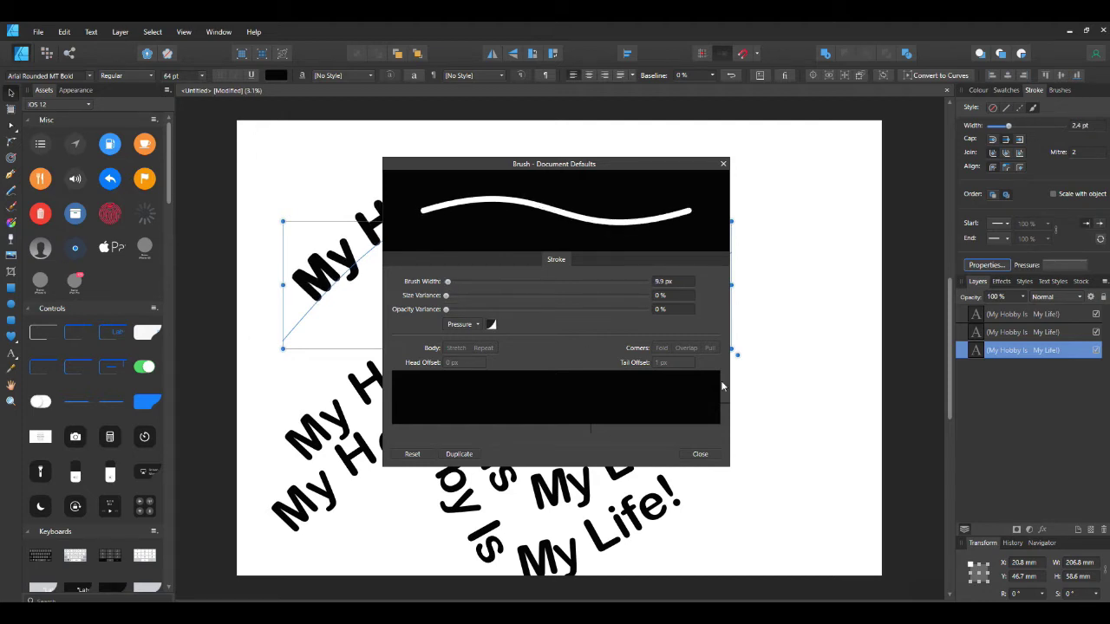
Step: Move the middle curved text copy up and to the right
click(699, 454)
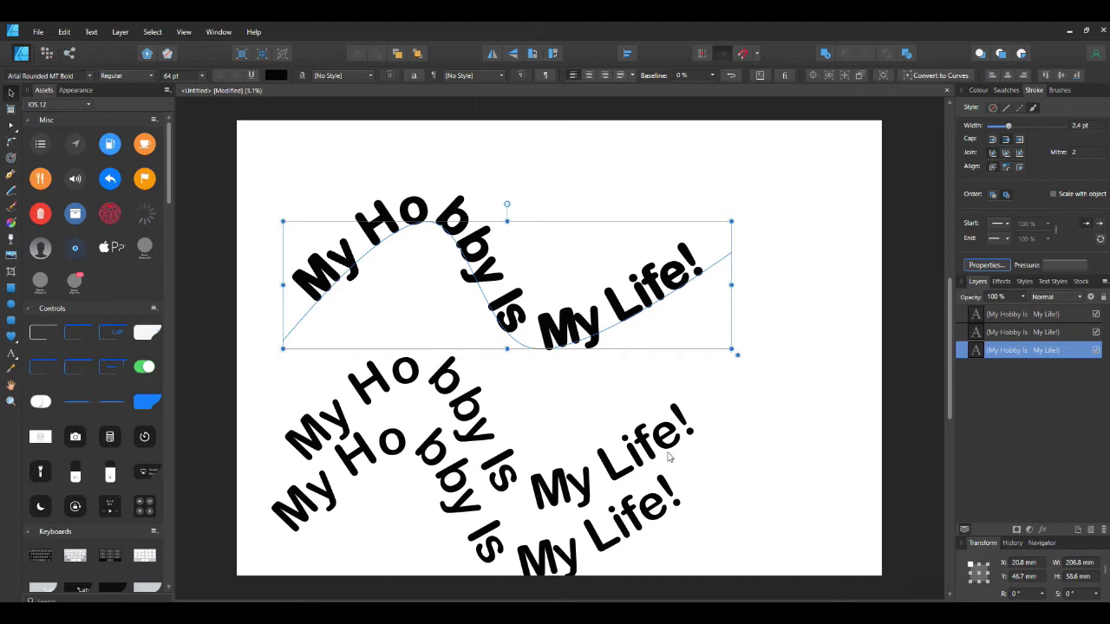
click(591, 491)
drag(591, 490, 610, 462)
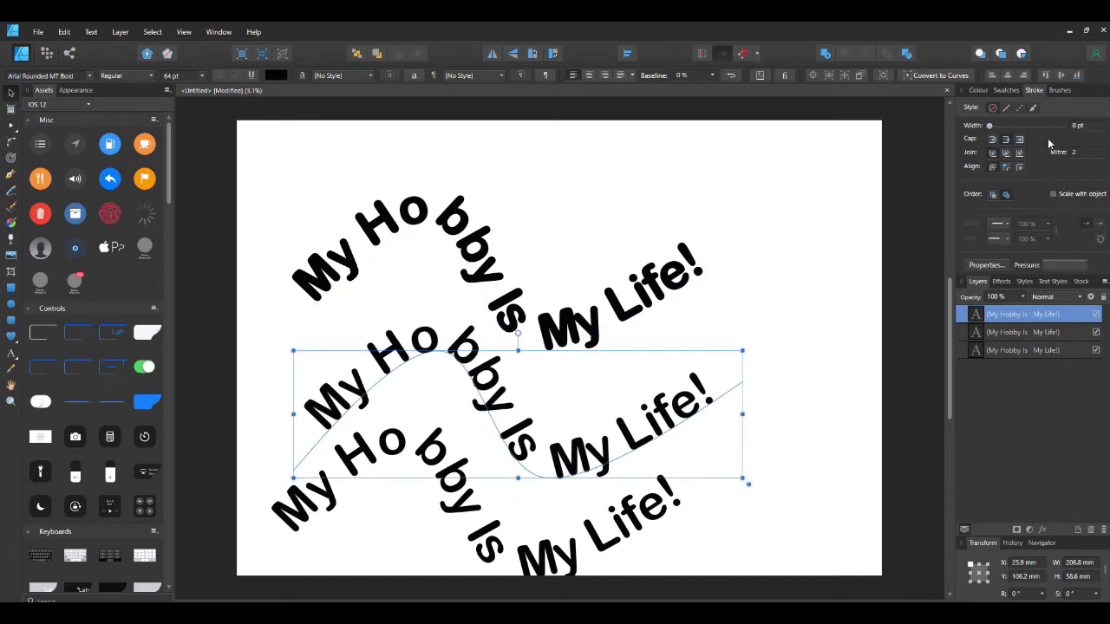
Step: Colour the selected curved text light pink and move it up onto the black text
click(978, 90)
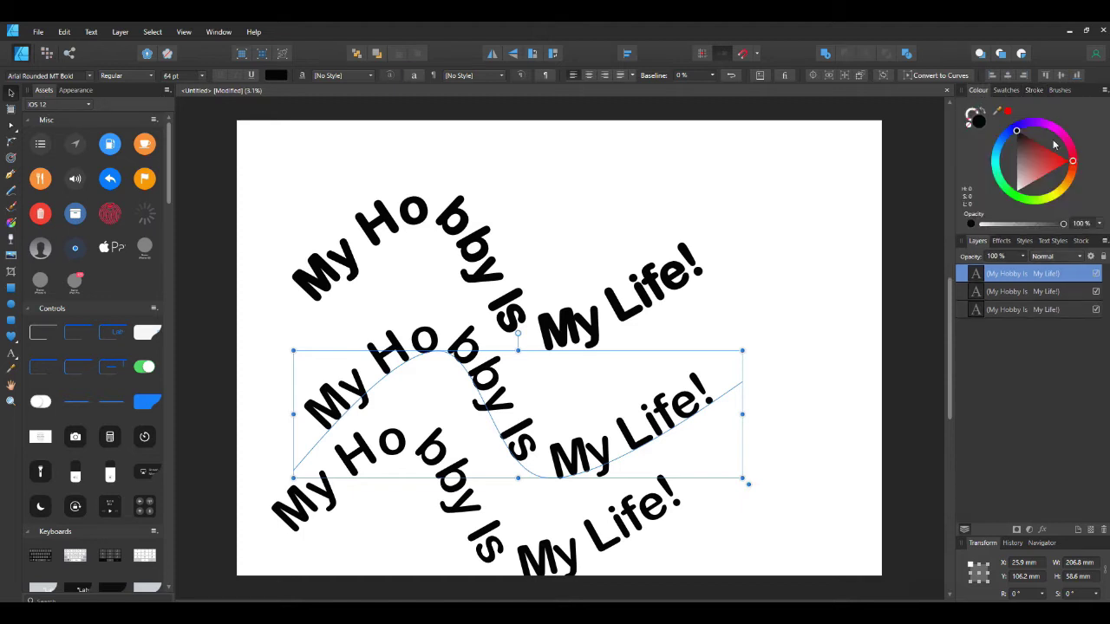
click(1025, 187)
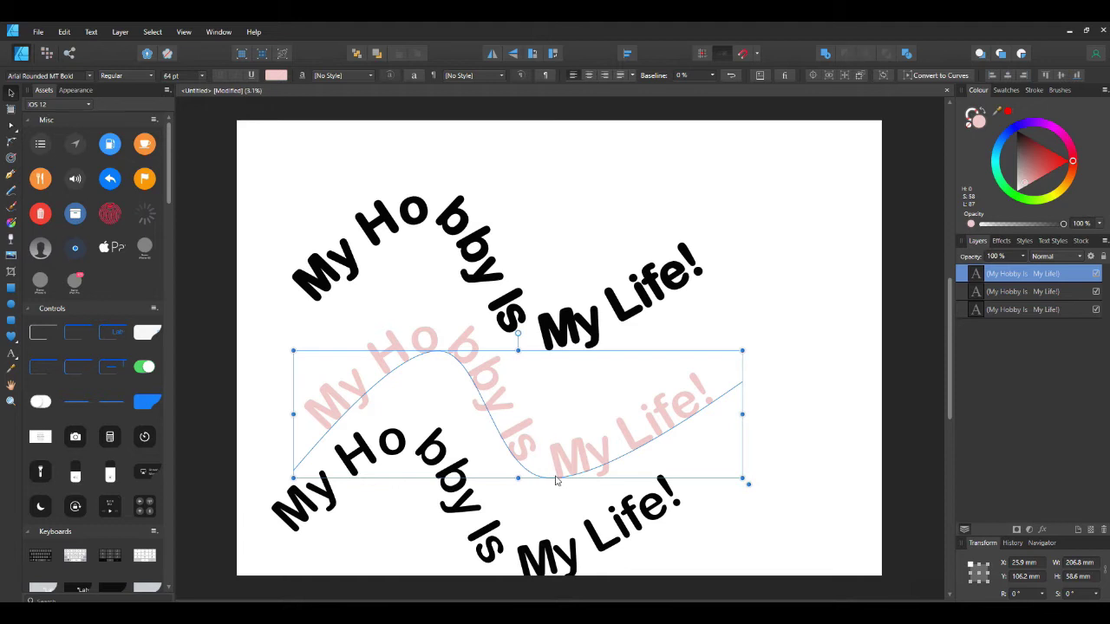
drag(558, 470, 551, 346)
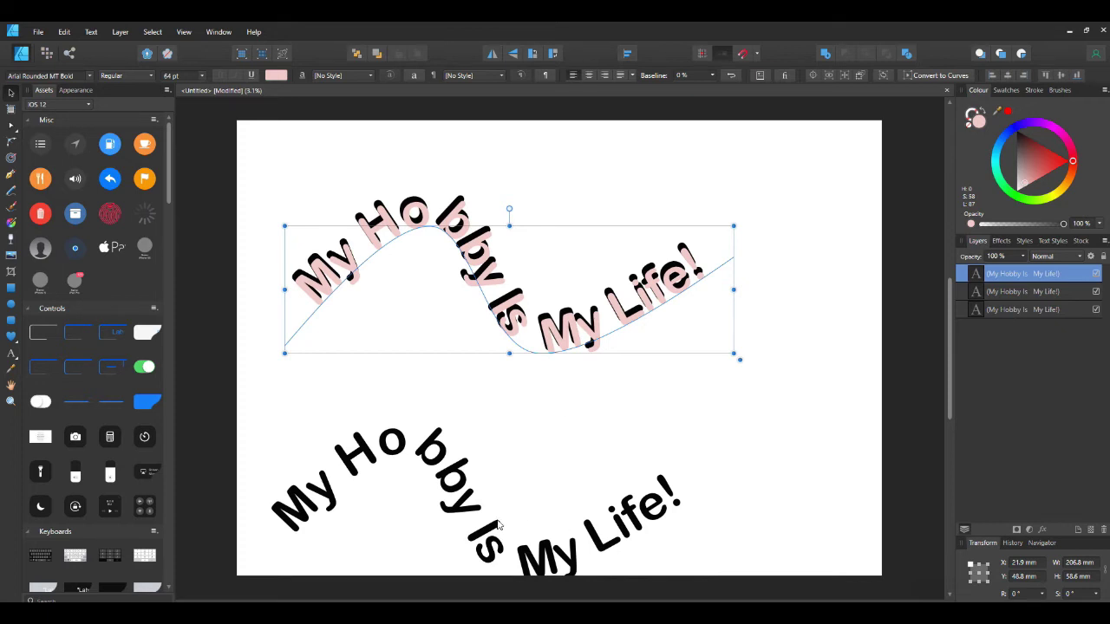
Step: Colour the lower black copy blue and move it up onto the pink copy
click(466, 509)
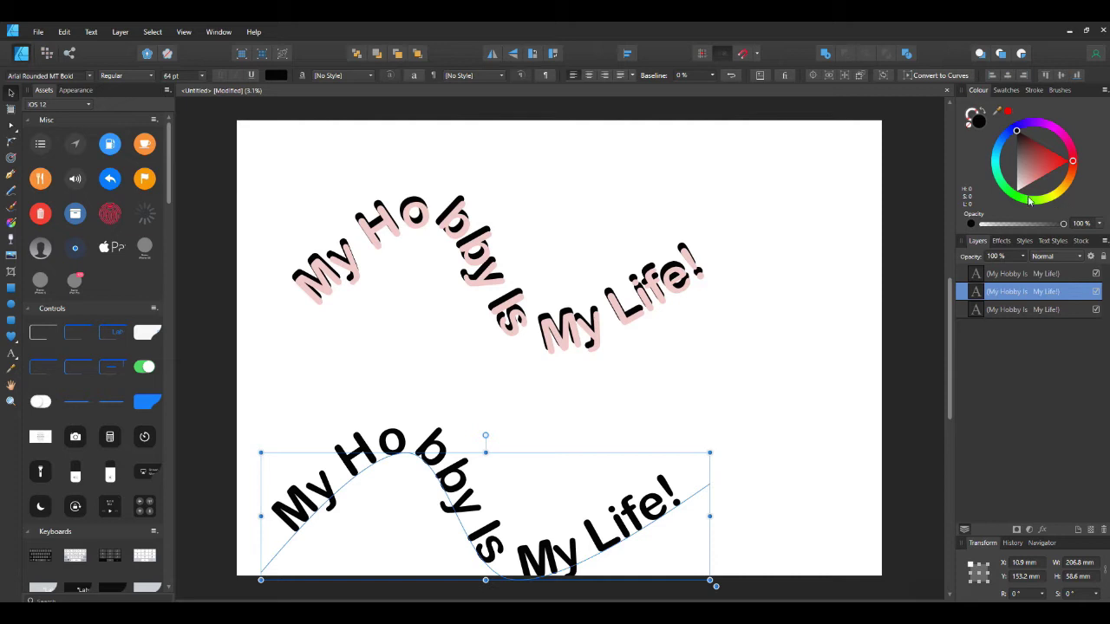
click(1006, 136)
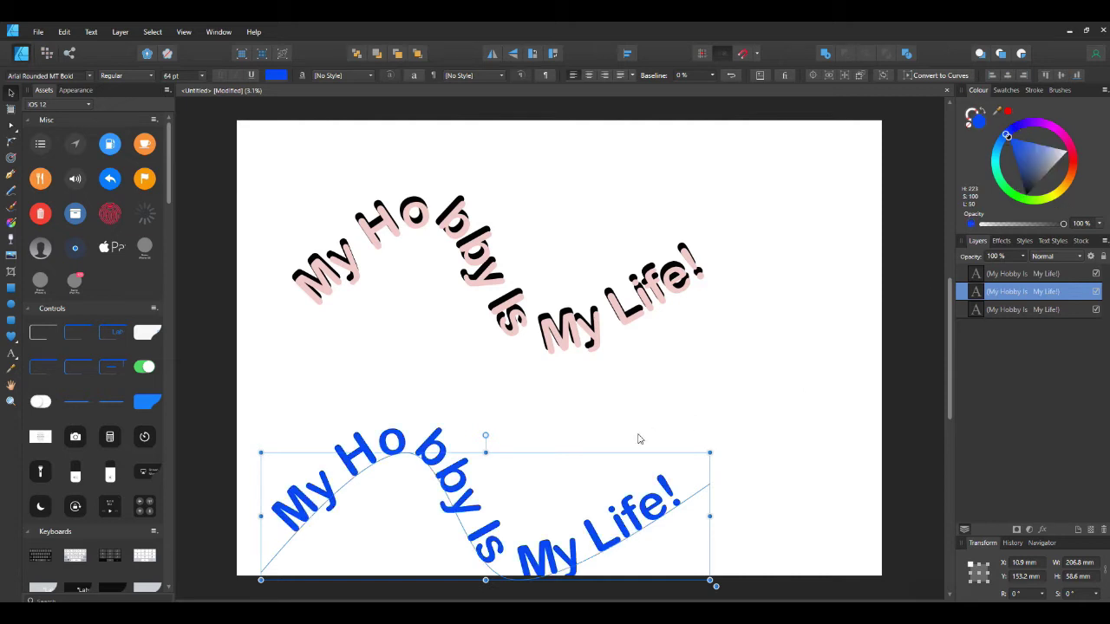
drag(532, 562, 557, 395)
Step: Bring the blue text to the front over the black text, then select all three layers
right_click(557, 395)
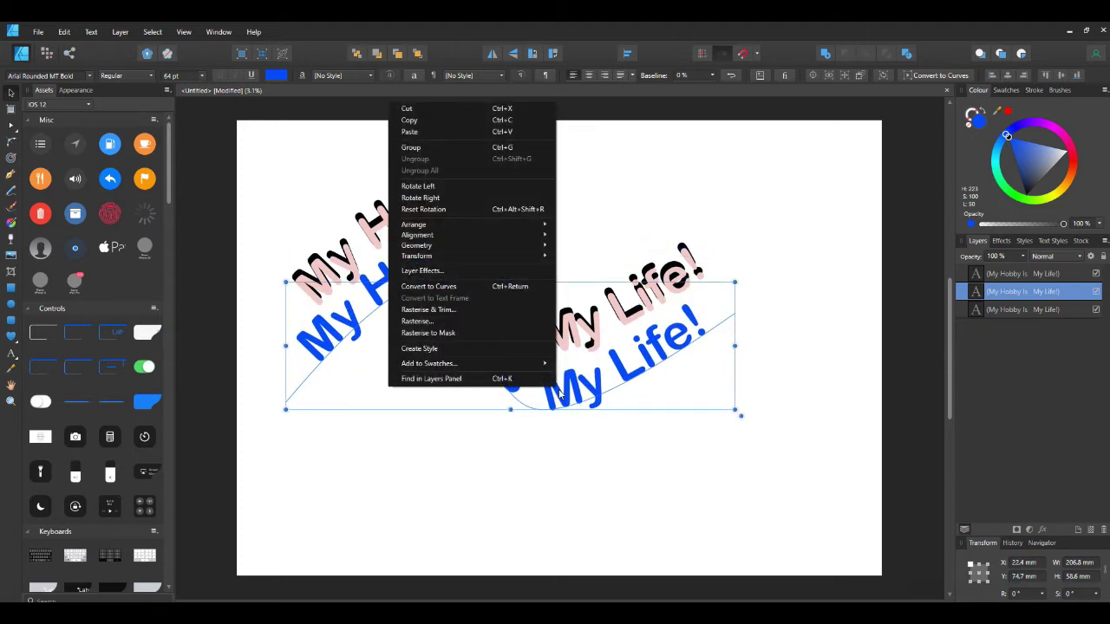
mouse_move(448, 226)
click(266, 225)
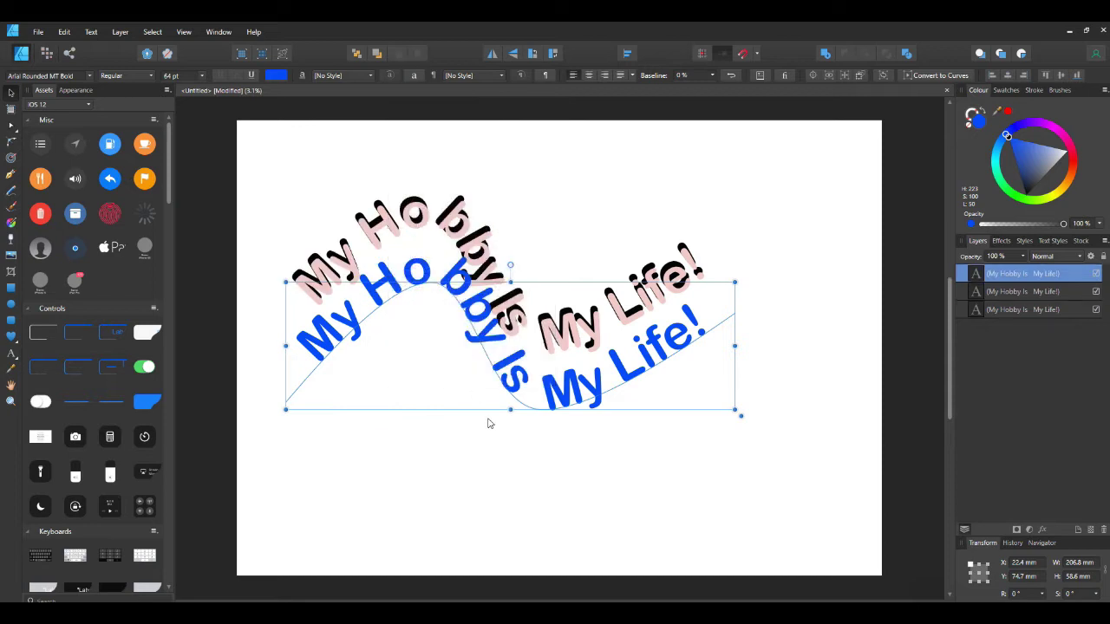
drag(558, 405, 558, 358)
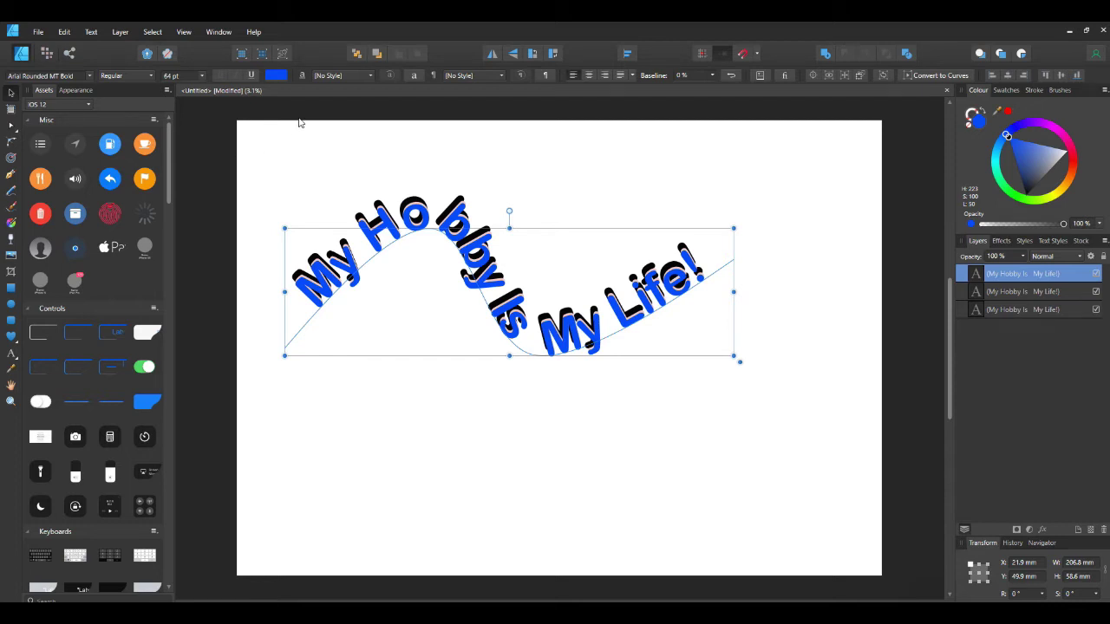
click(153, 32)
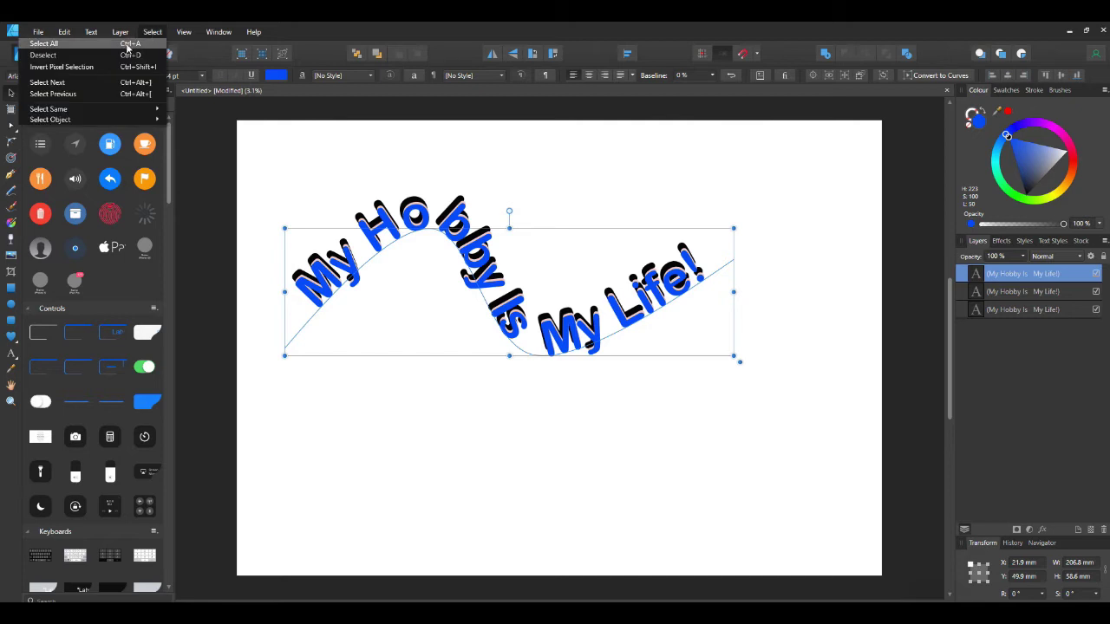
click(125, 44)
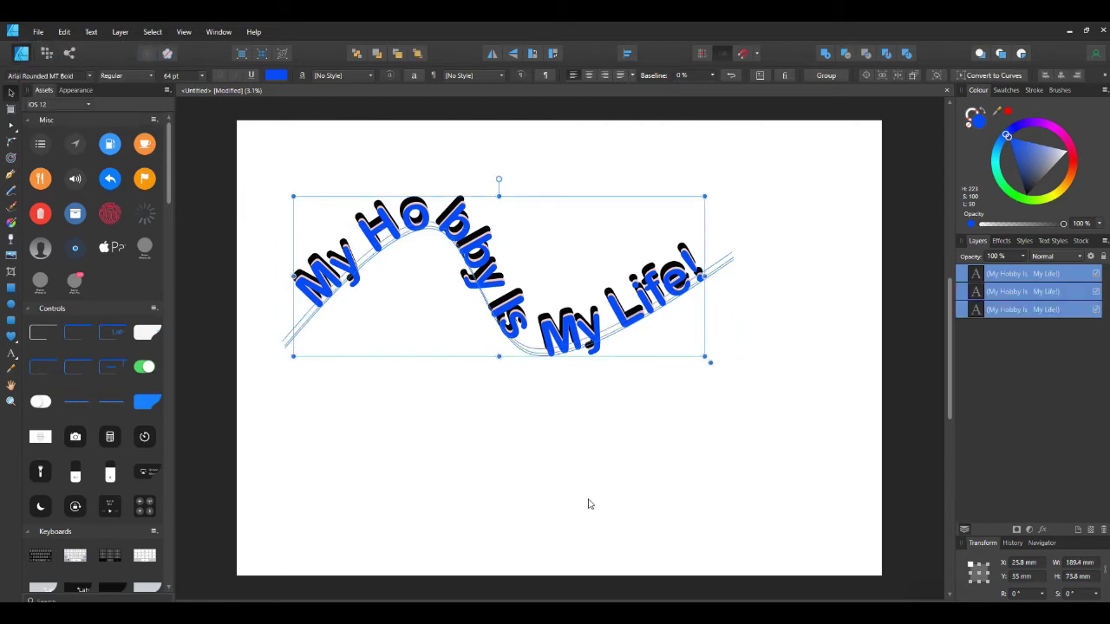
Step: Export the selection only as SVG to Hobby.svg on the Desktop, replacing the old file
click(38, 32)
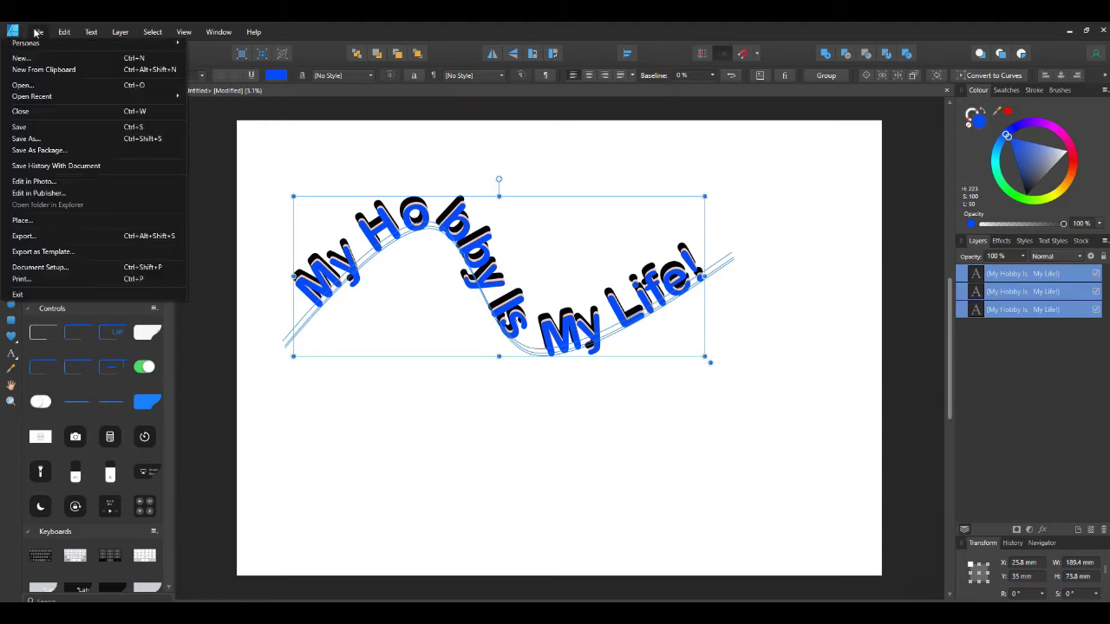
click(65, 237)
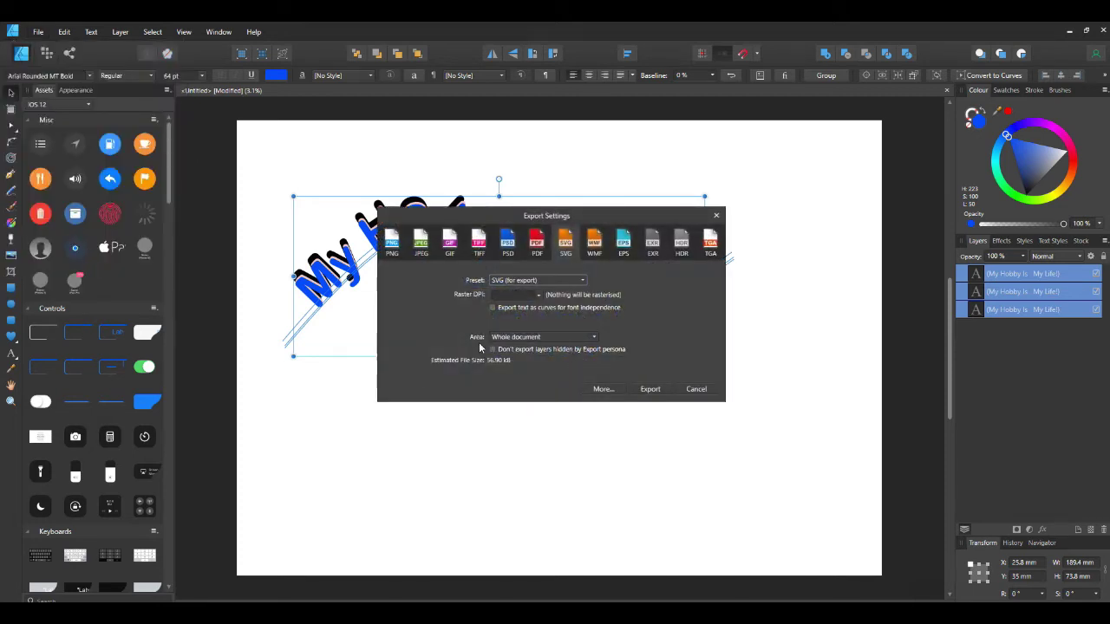
click(569, 340)
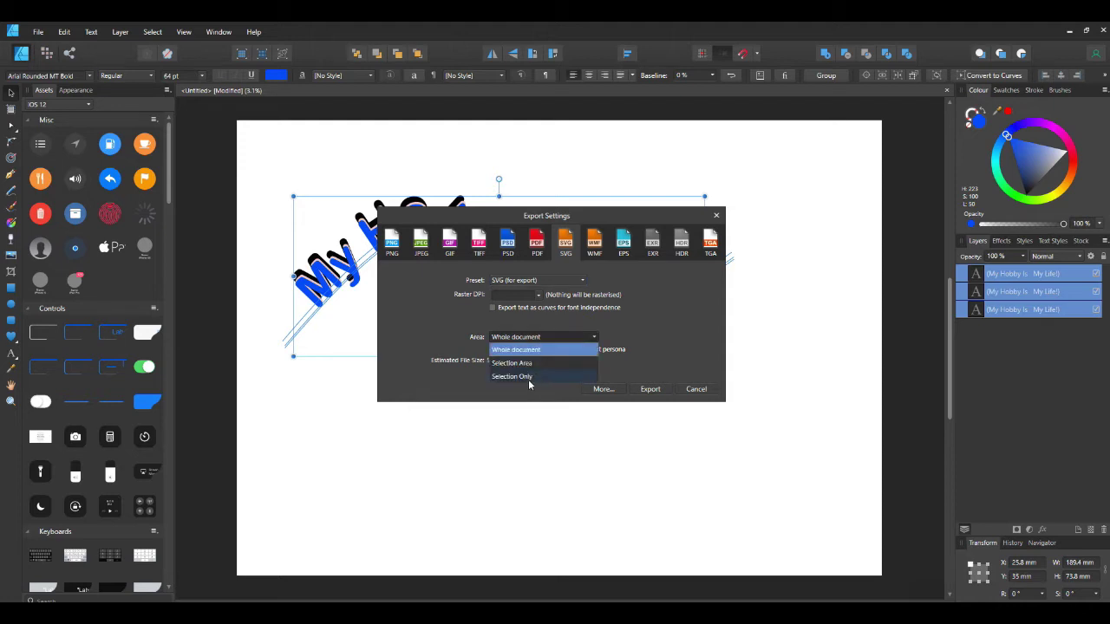
click(519, 376)
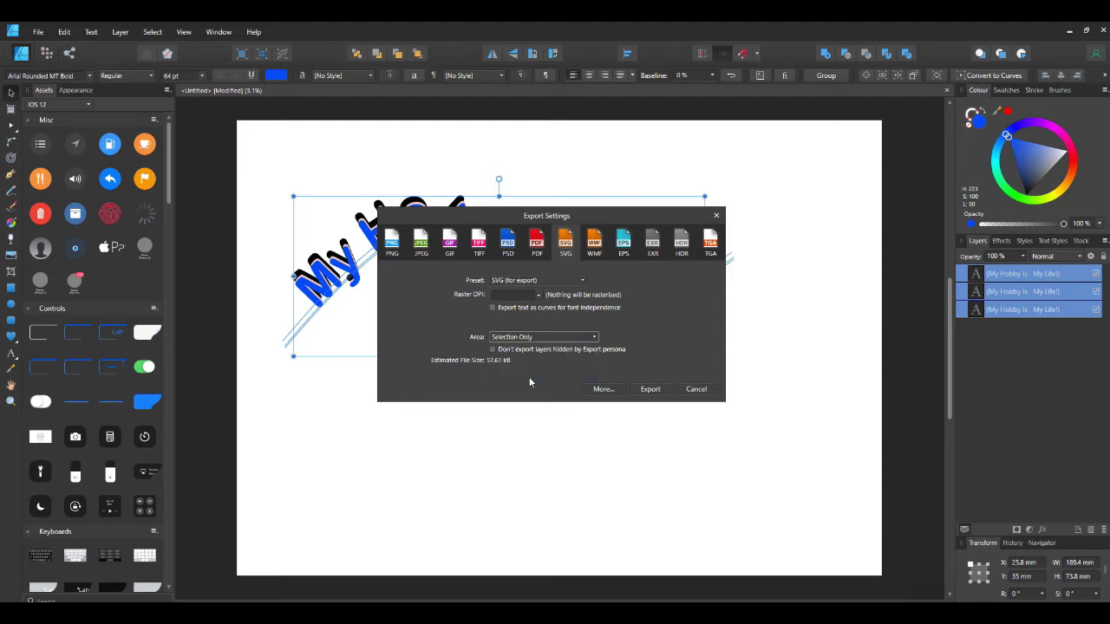
click(648, 389)
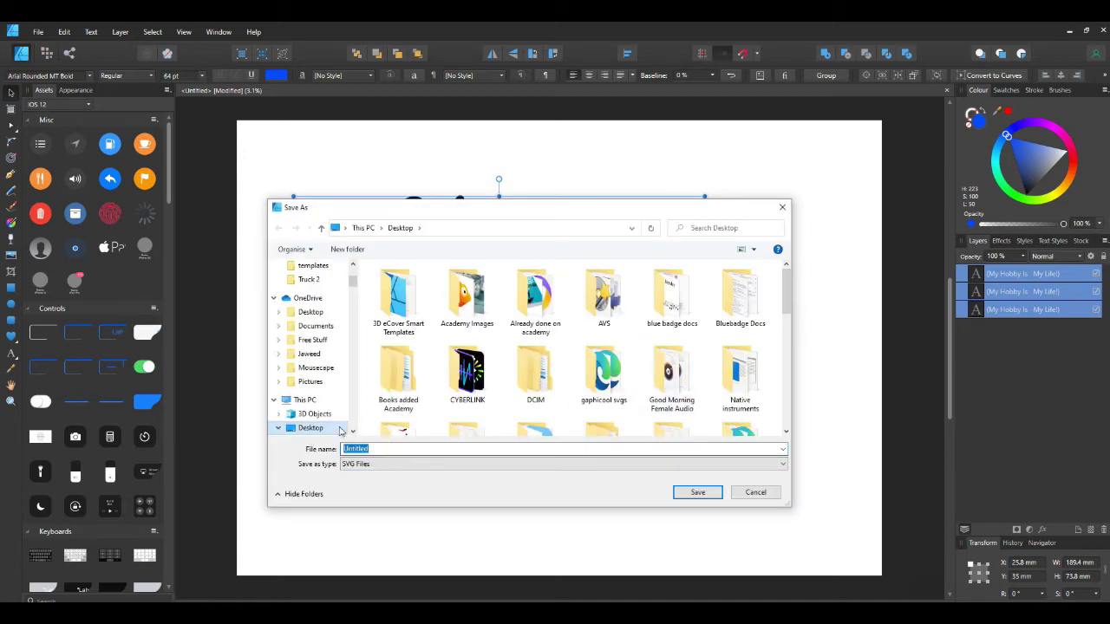
text(Hobby)
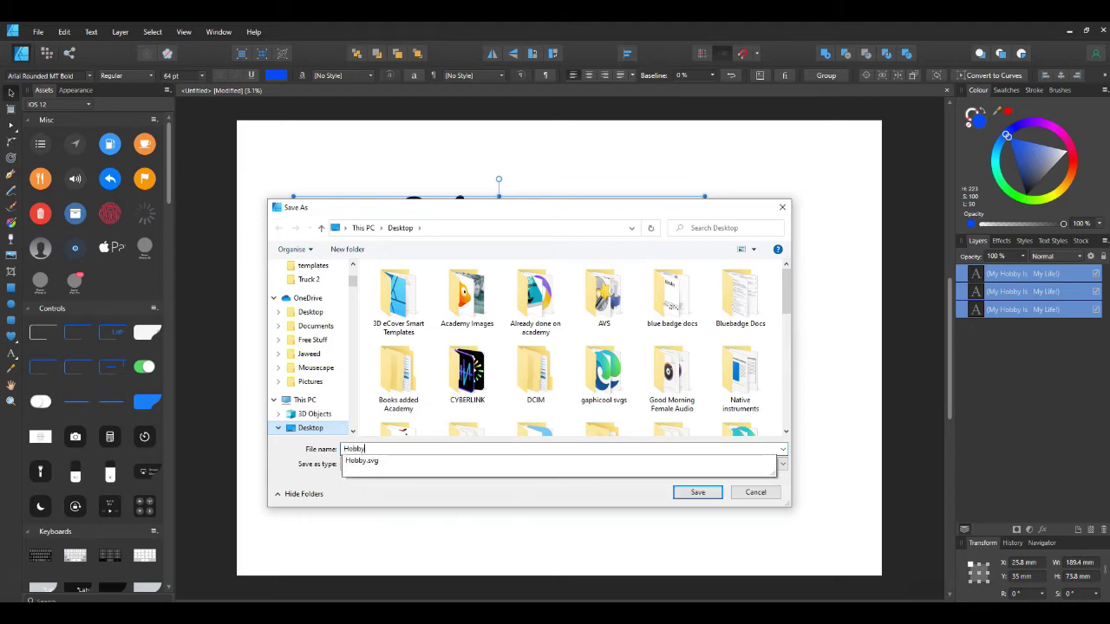
click(705, 497)
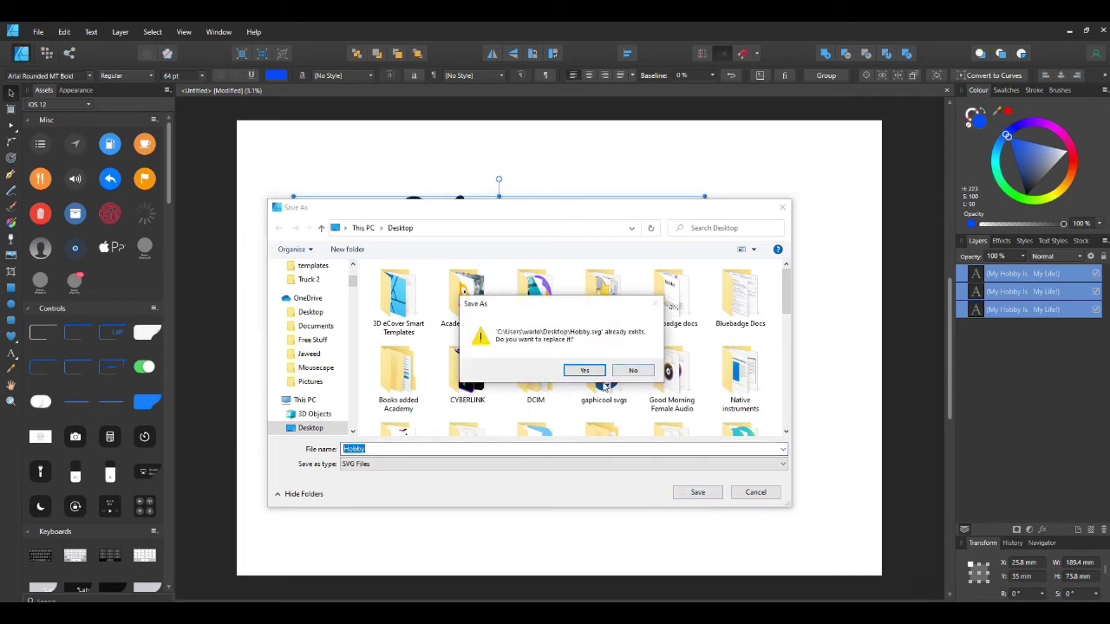
click(581, 372)
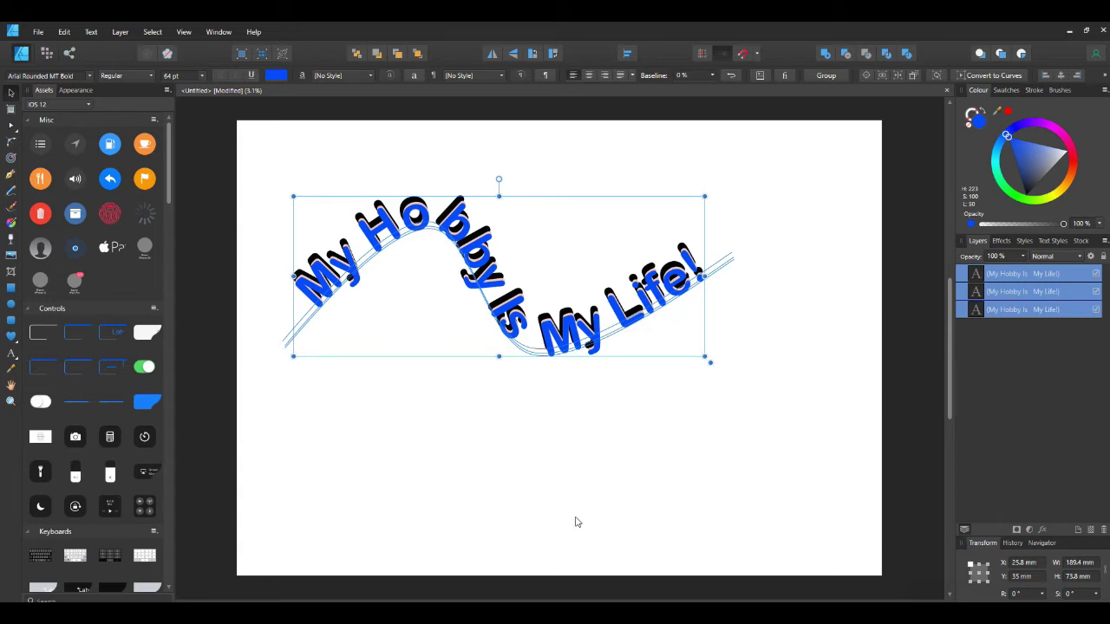
Step: Launch Doodly and delete the earlier hobby text video
click(1071, 31)
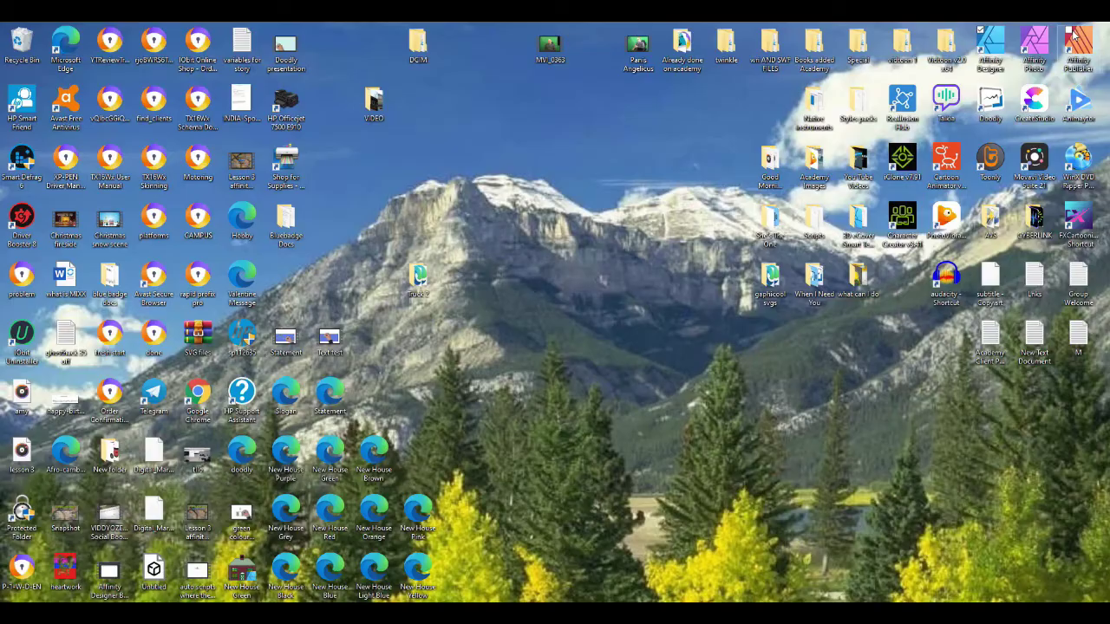
double_click(997, 101)
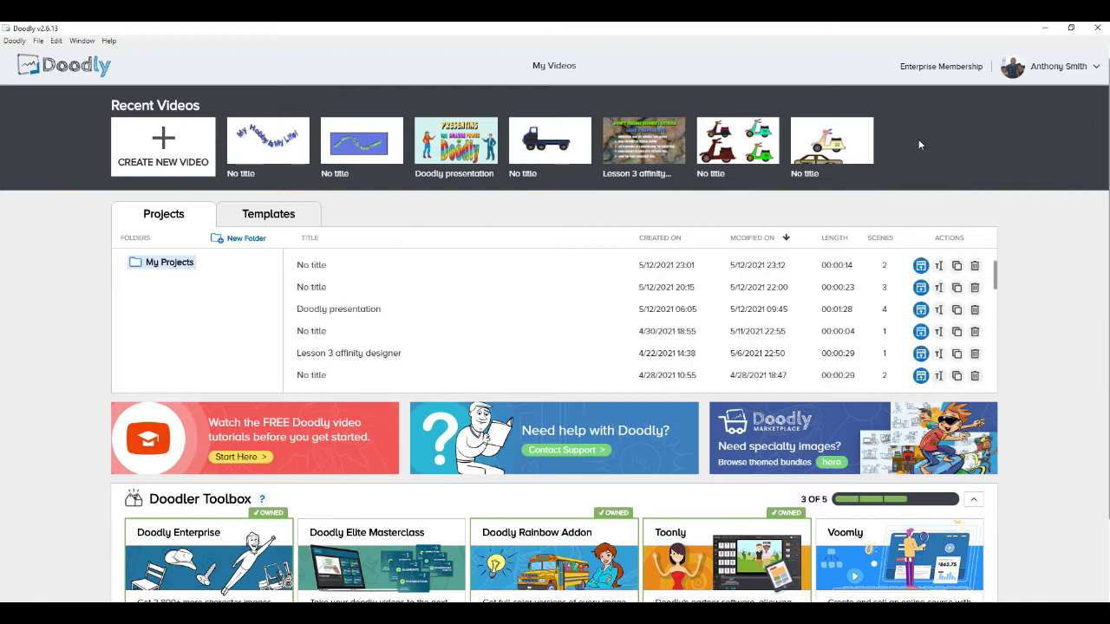
click(974, 266)
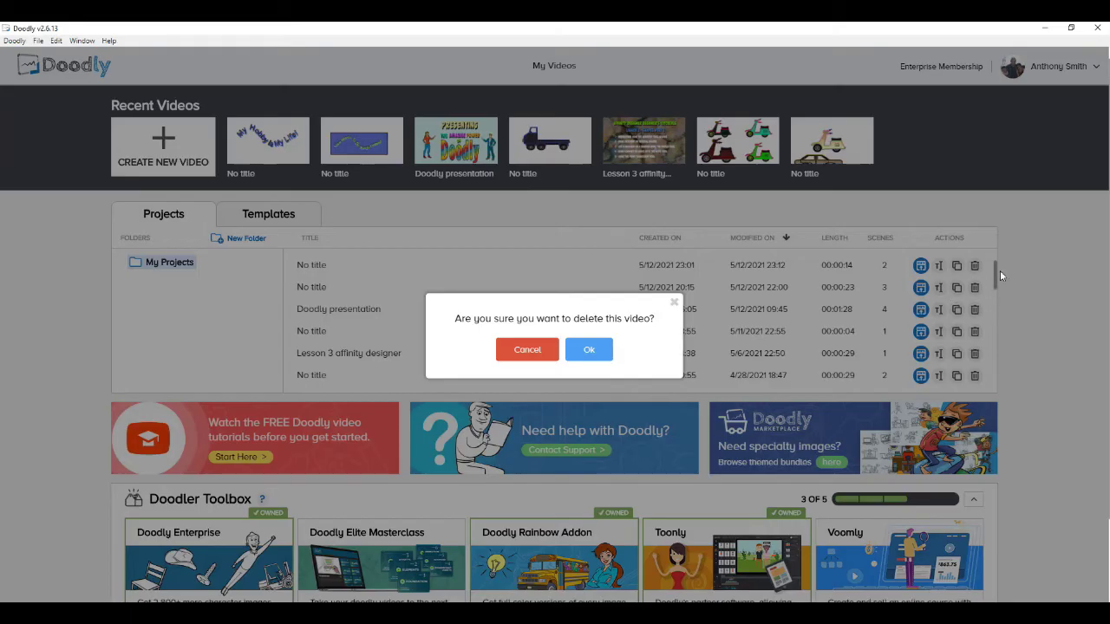
click(605, 354)
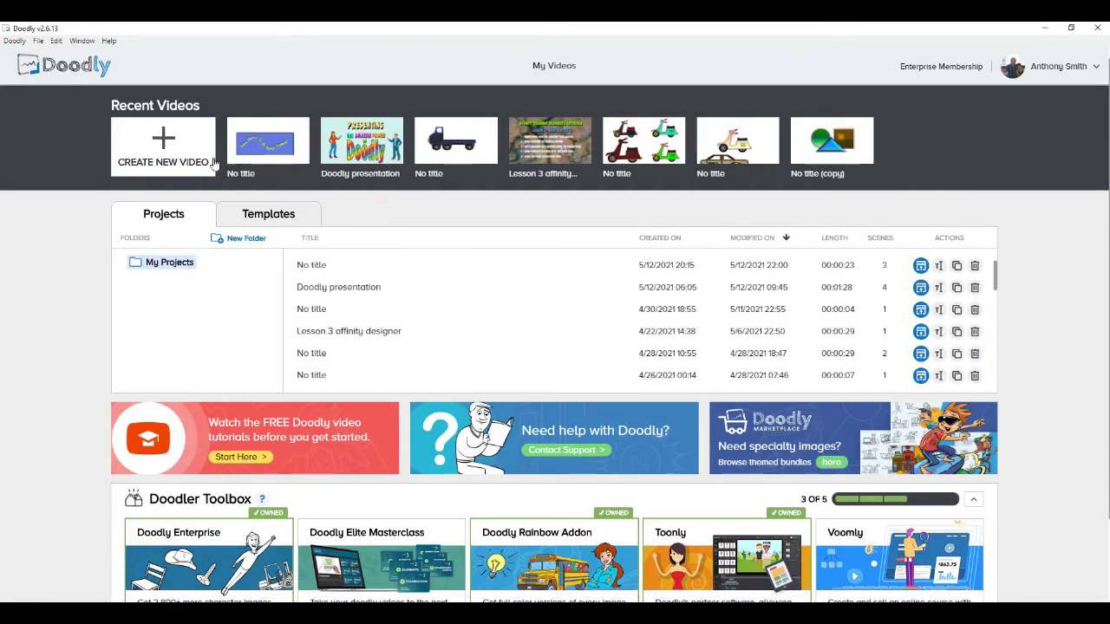
Step: Create a new blank whiteboard video at 1080p resolution
click(178, 156)
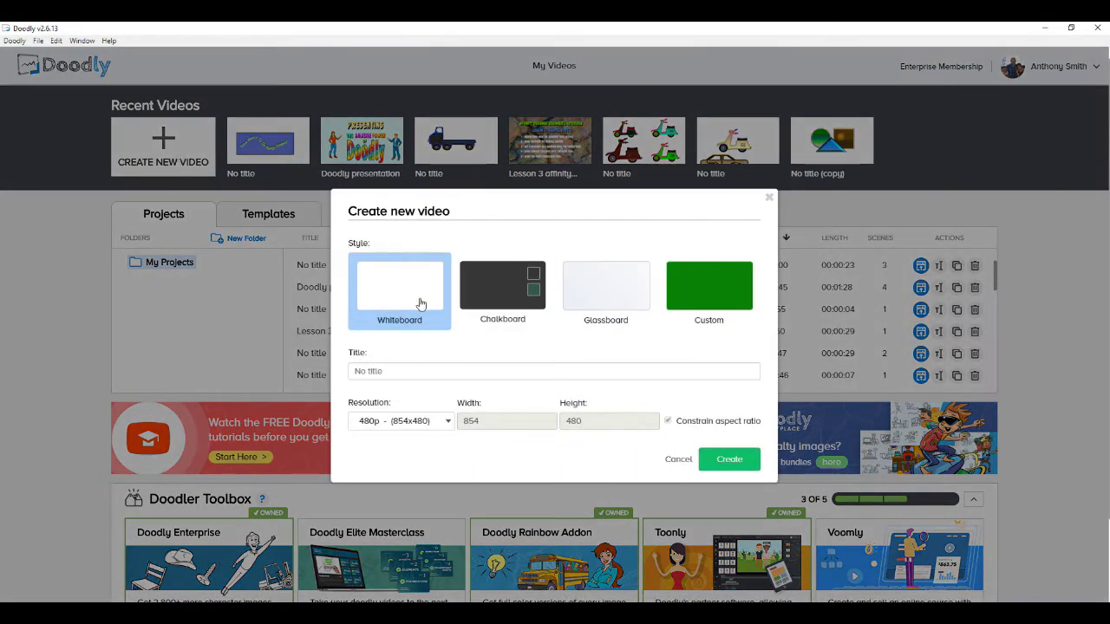
click(436, 425)
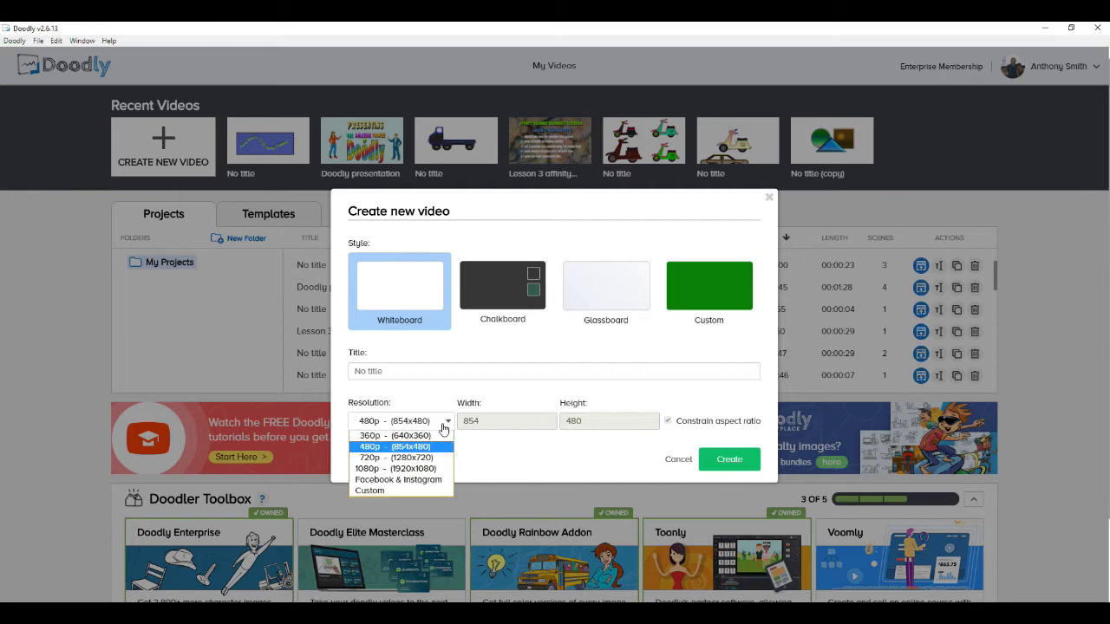
click(408, 470)
click(729, 459)
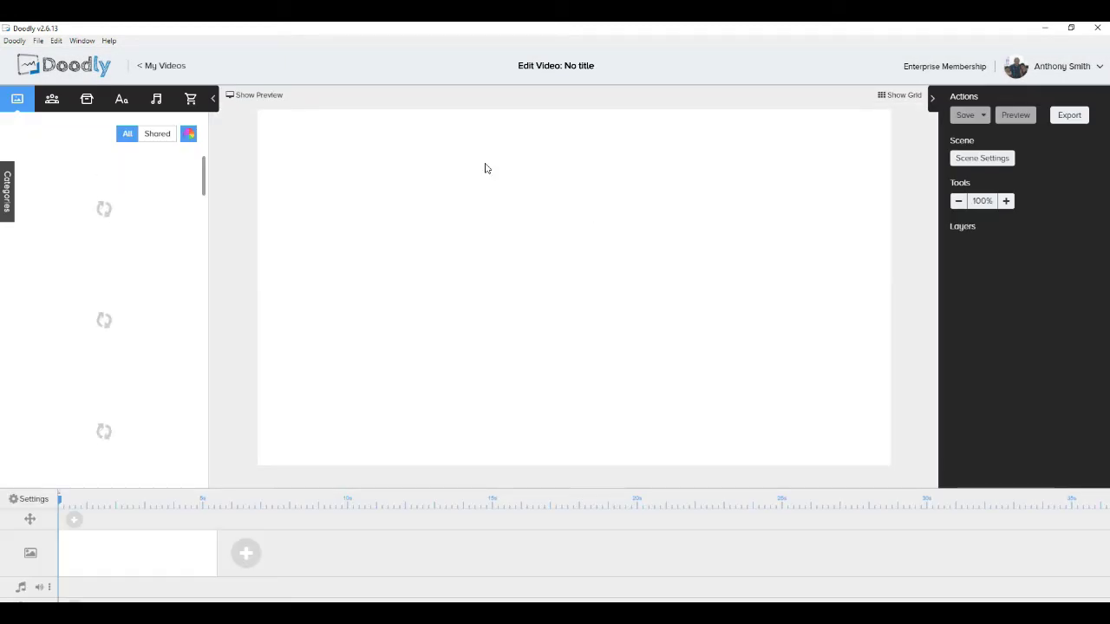
Step: Upload Hobby.svg as a custom prop and add it to the scene
click(88, 100)
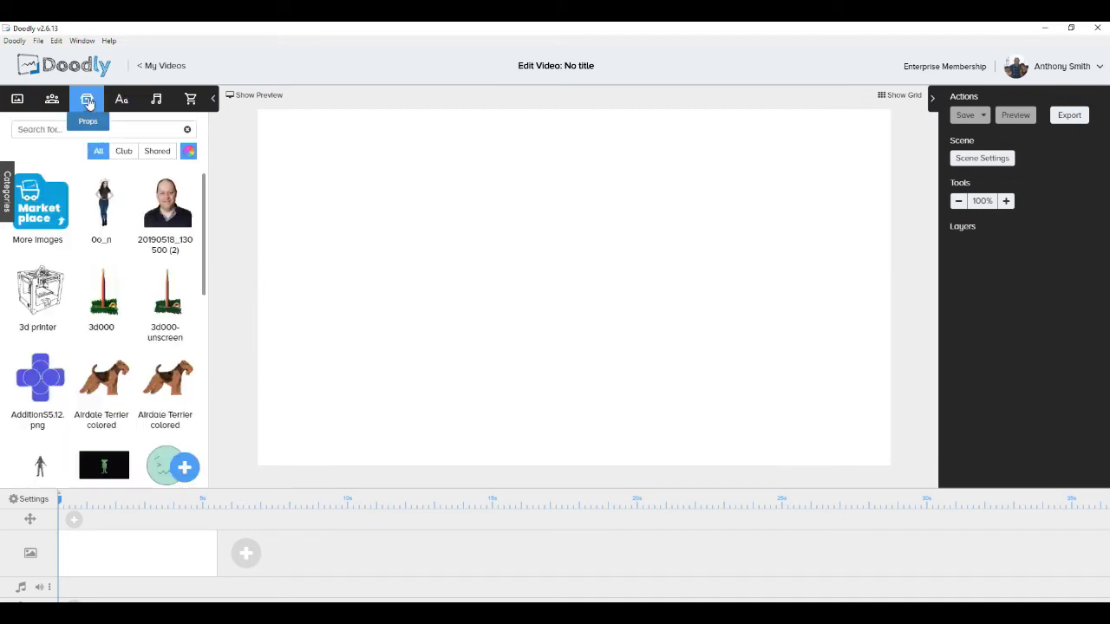
click(187, 469)
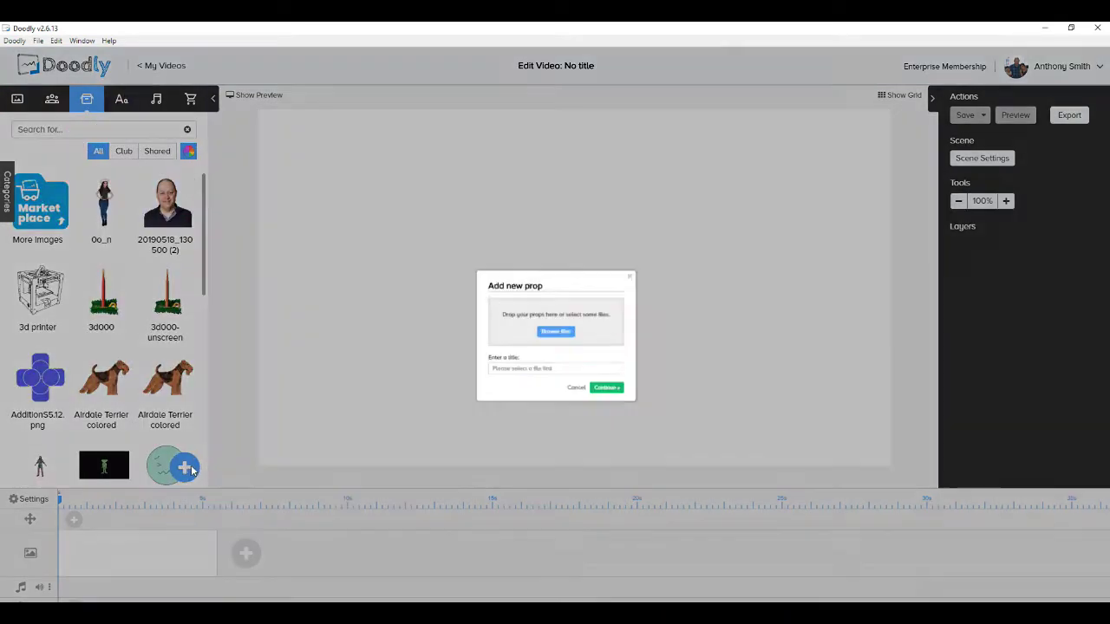
click(572, 337)
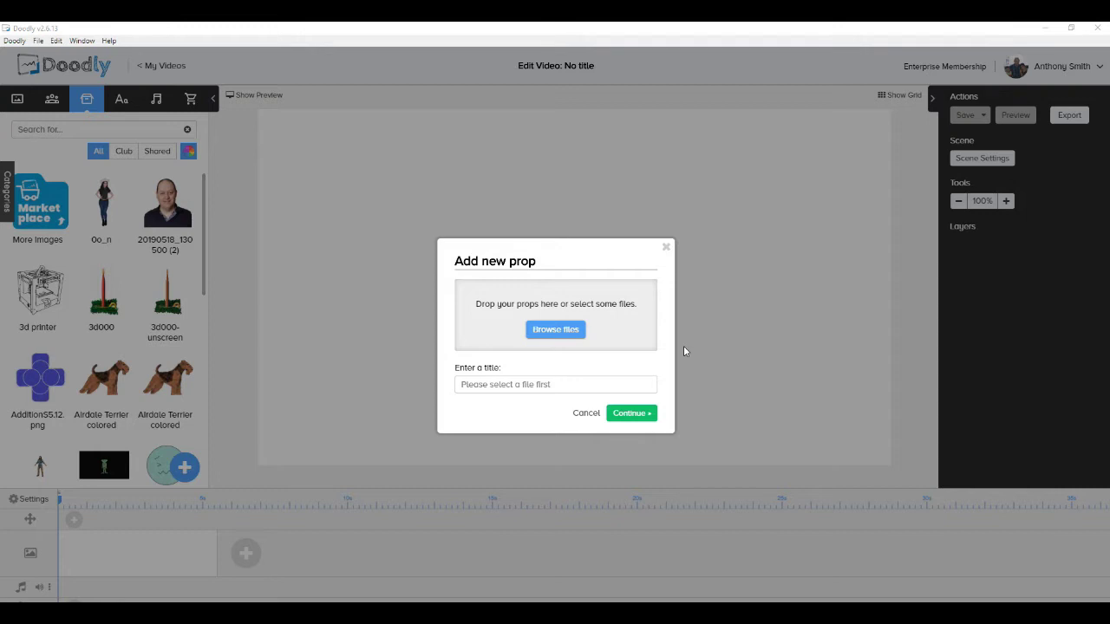
drag(541, 129, 557, 193)
click(258, 195)
click(457, 330)
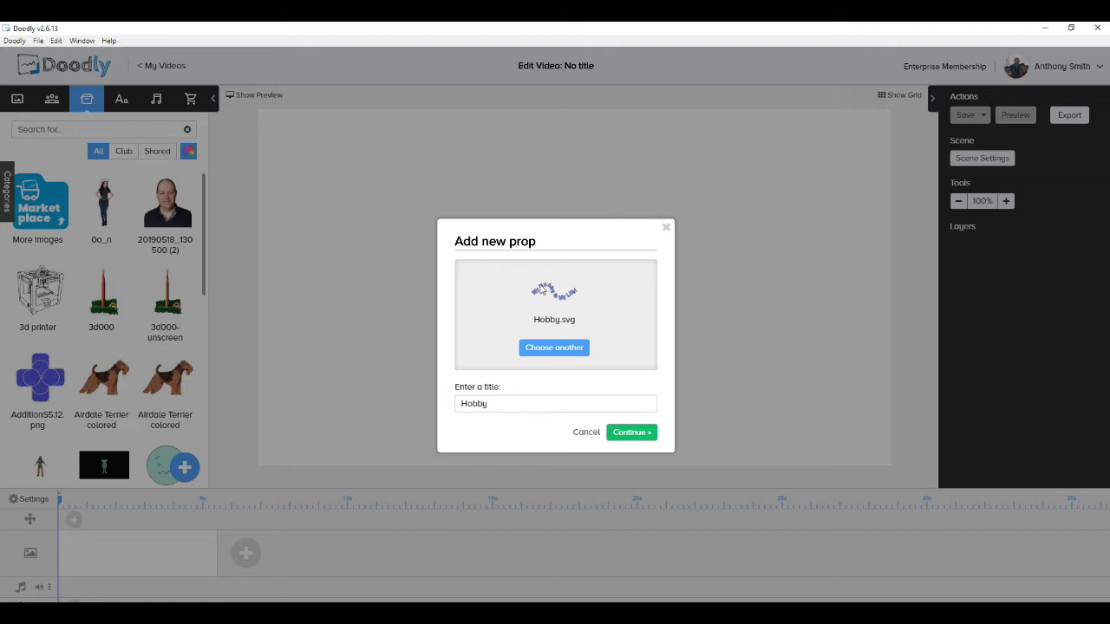
click(639, 431)
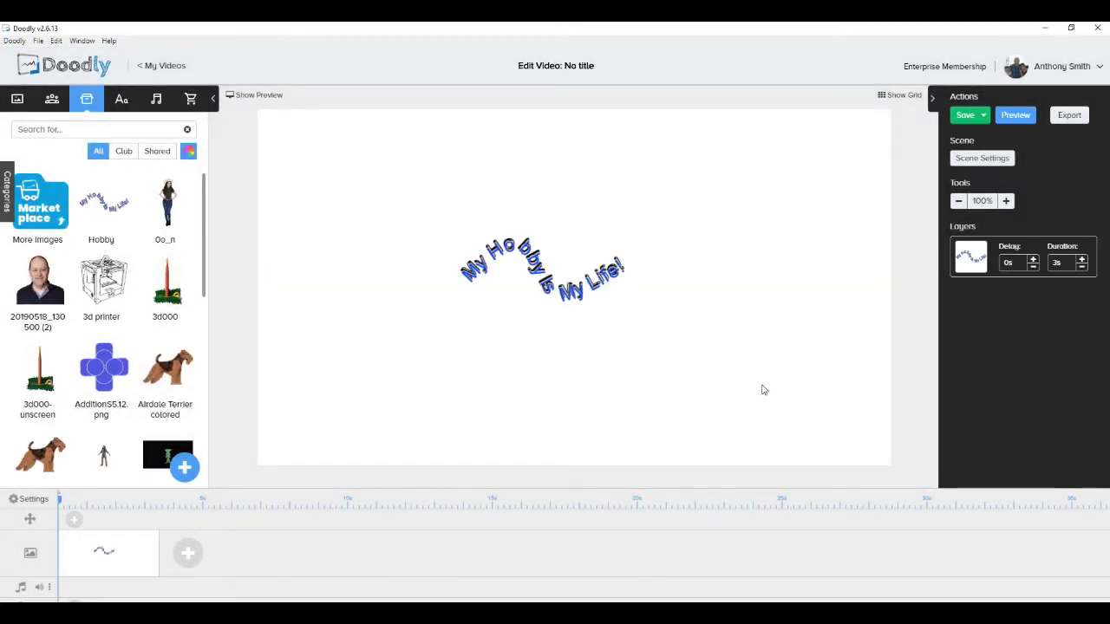
Step: Nudge and enlarge the curved Hobby text across most of the canvas width
drag(594, 315, 603, 321)
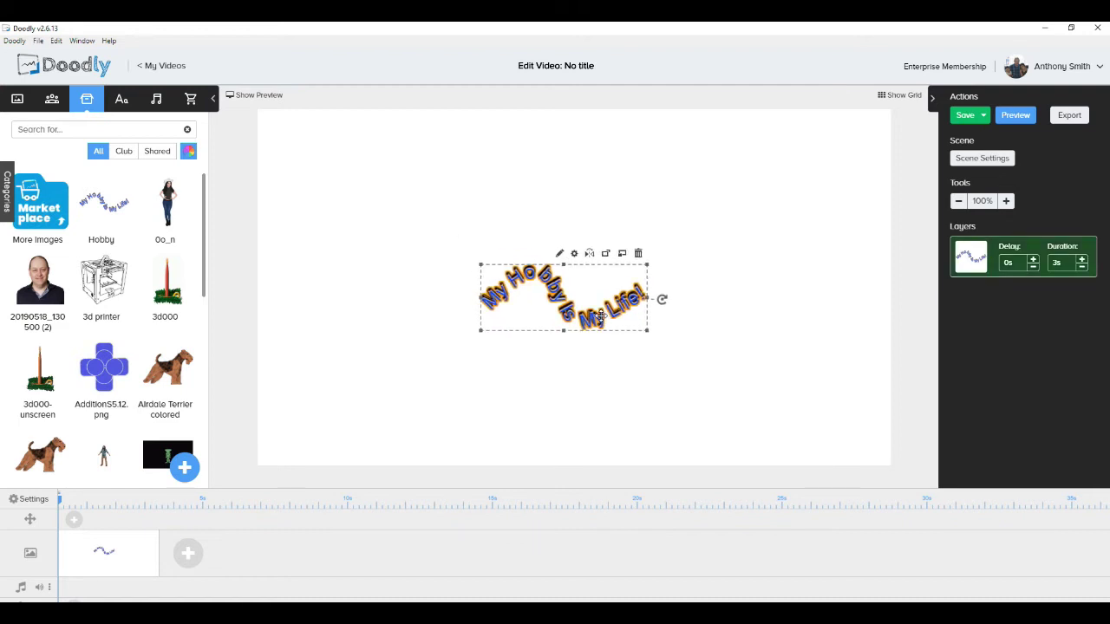
click(671, 349)
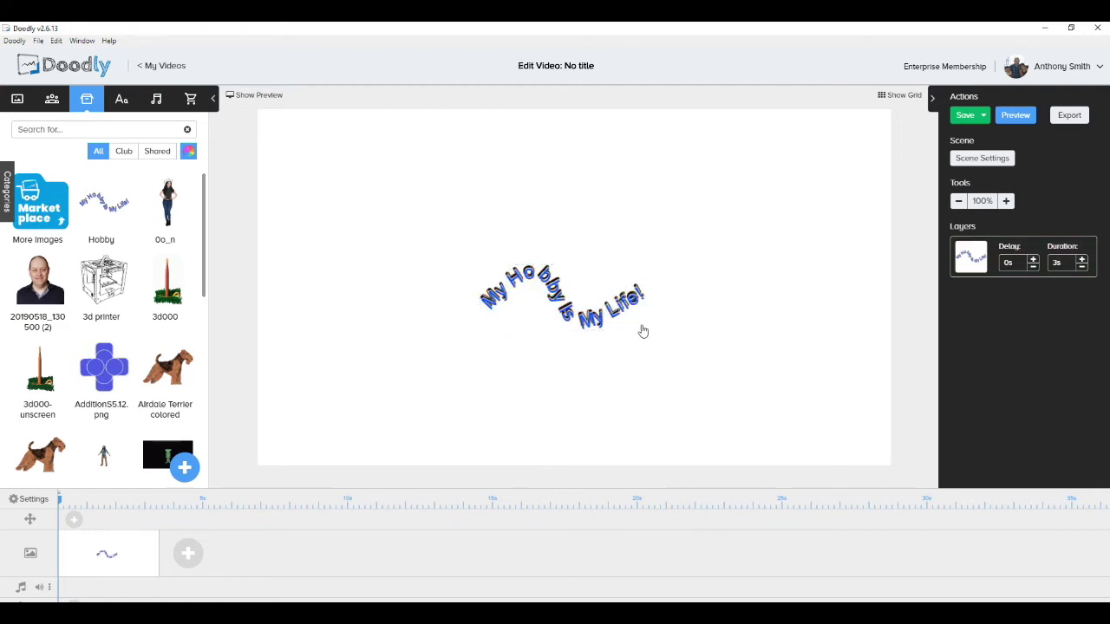
click(642, 329)
drag(646, 331, 806, 451)
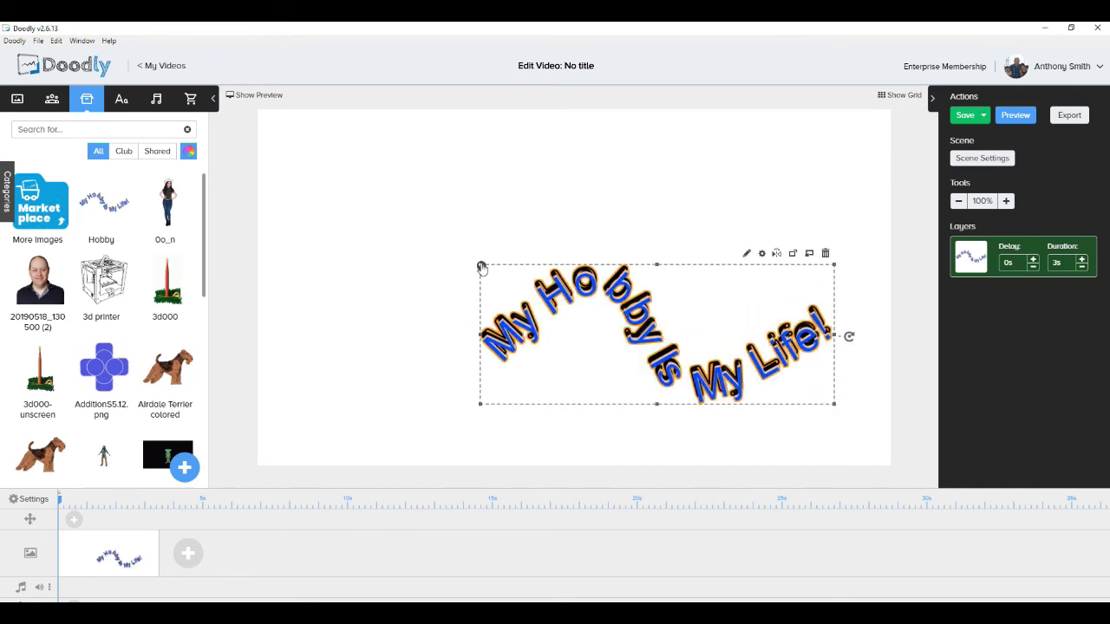
drag(484, 268, 348, 204)
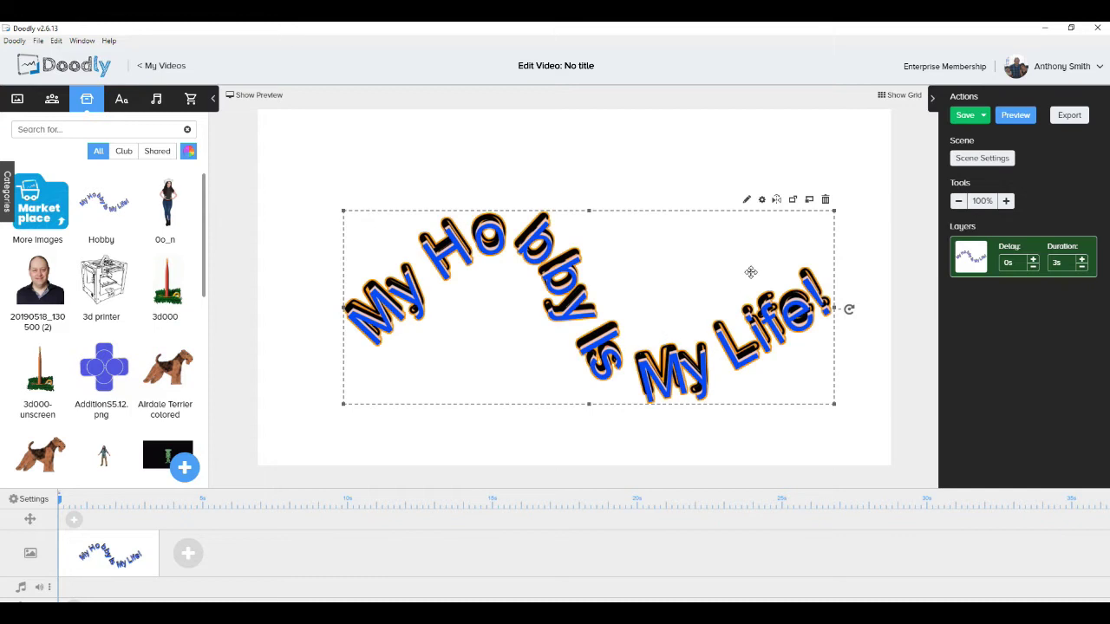
click(747, 203)
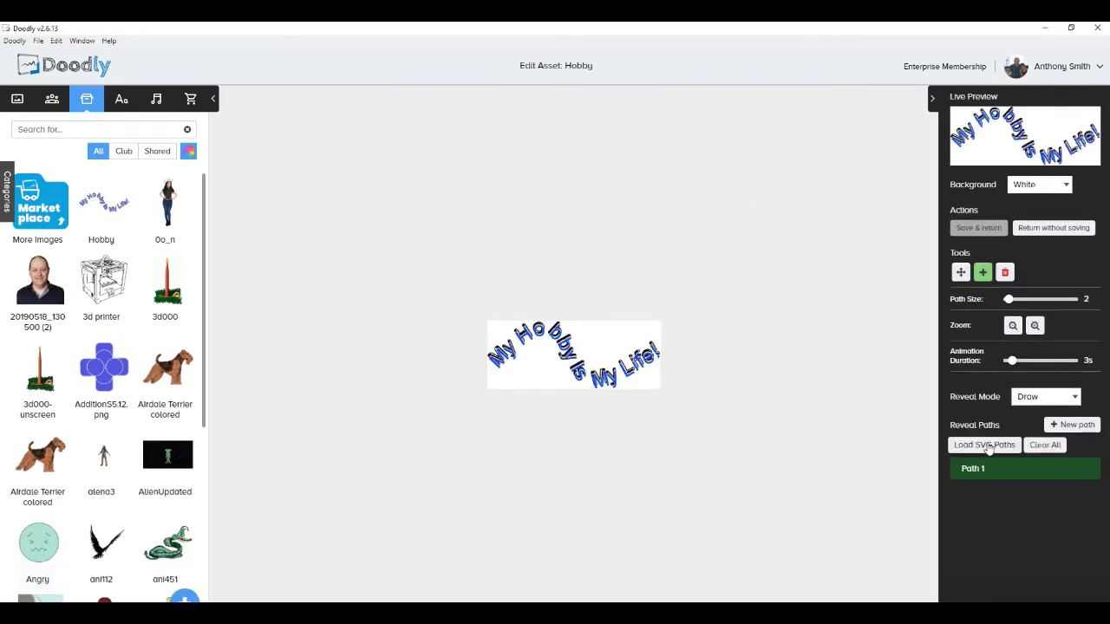
Step: Replace the Hobby image's reveal paths with paths loaded from its SVG and save
click(988, 447)
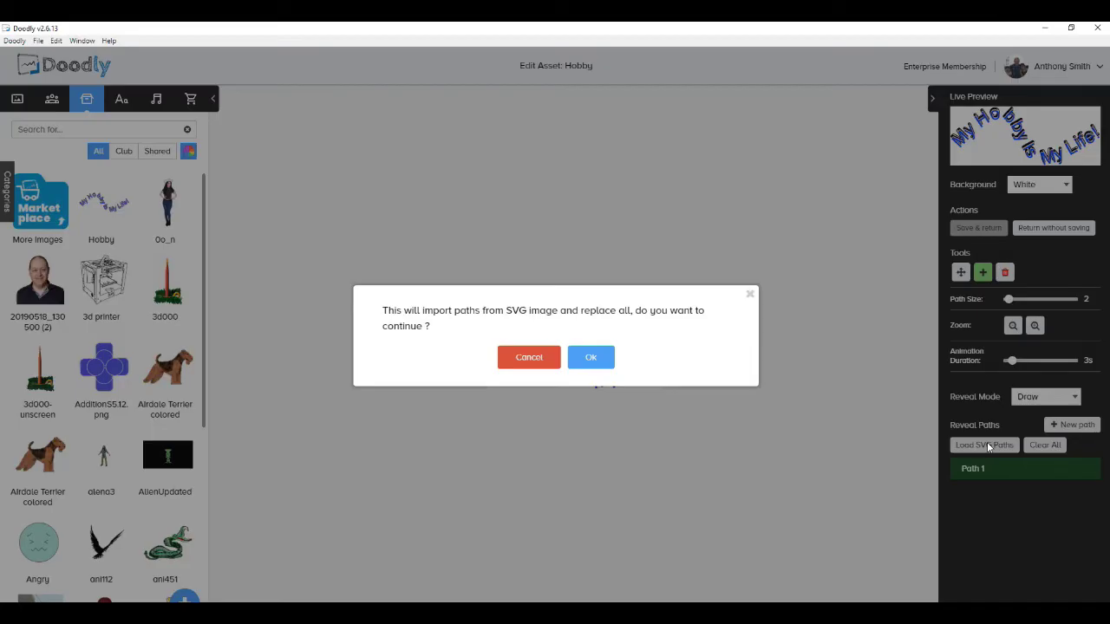
click(602, 366)
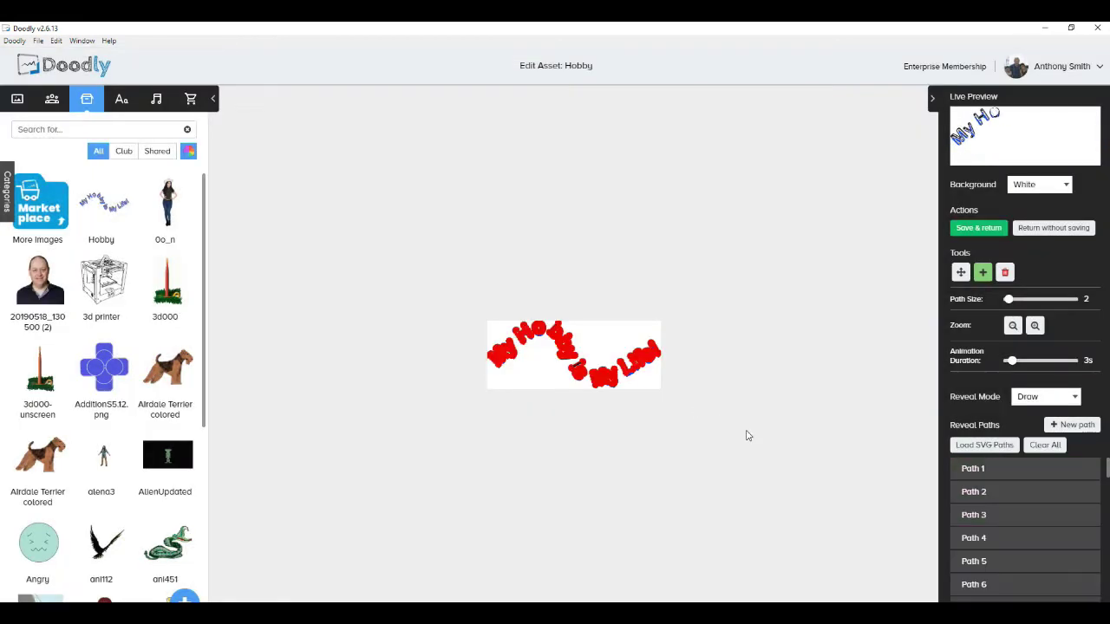
click(994, 228)
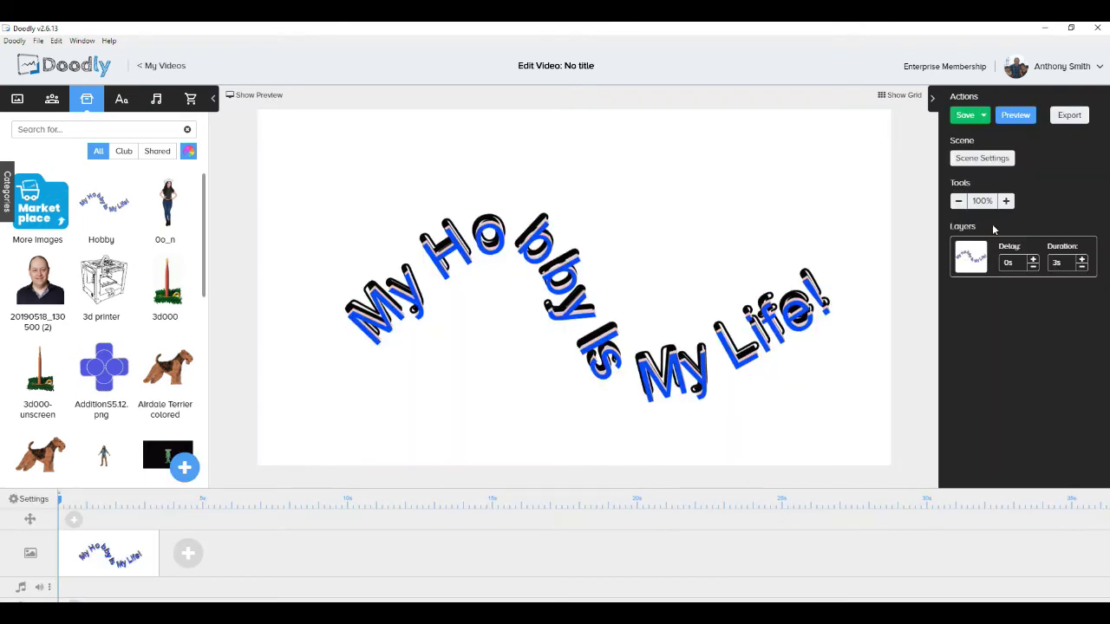
Step: Preview the drawing animation, then raise the text's duration to 5s
click(1016, 115)
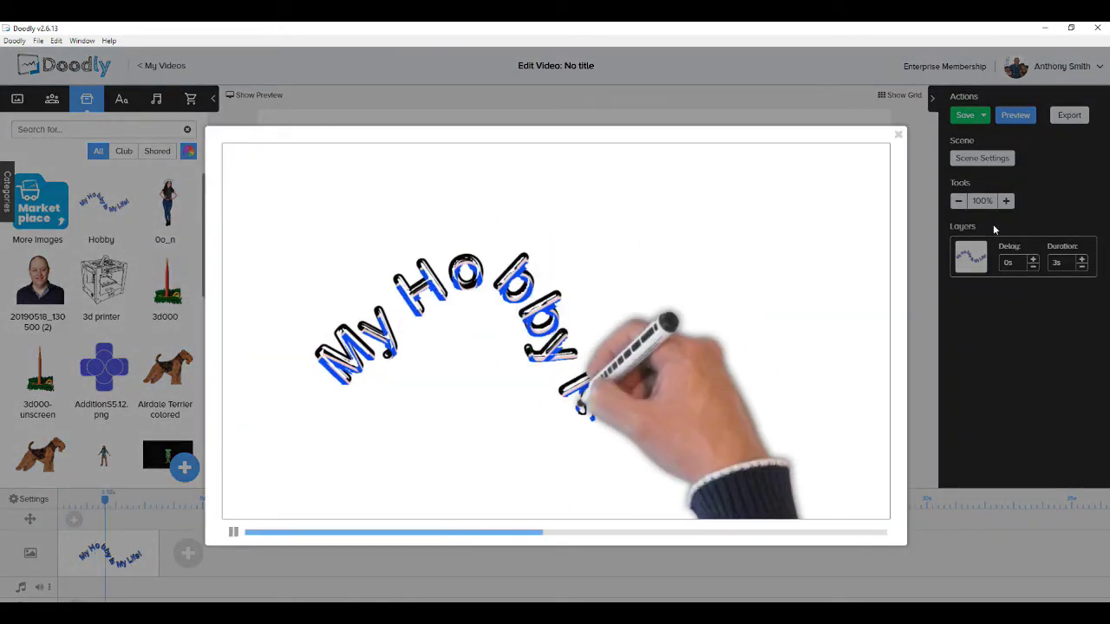
click(900, 136)
click(1081, 259)
click(1082, 259)
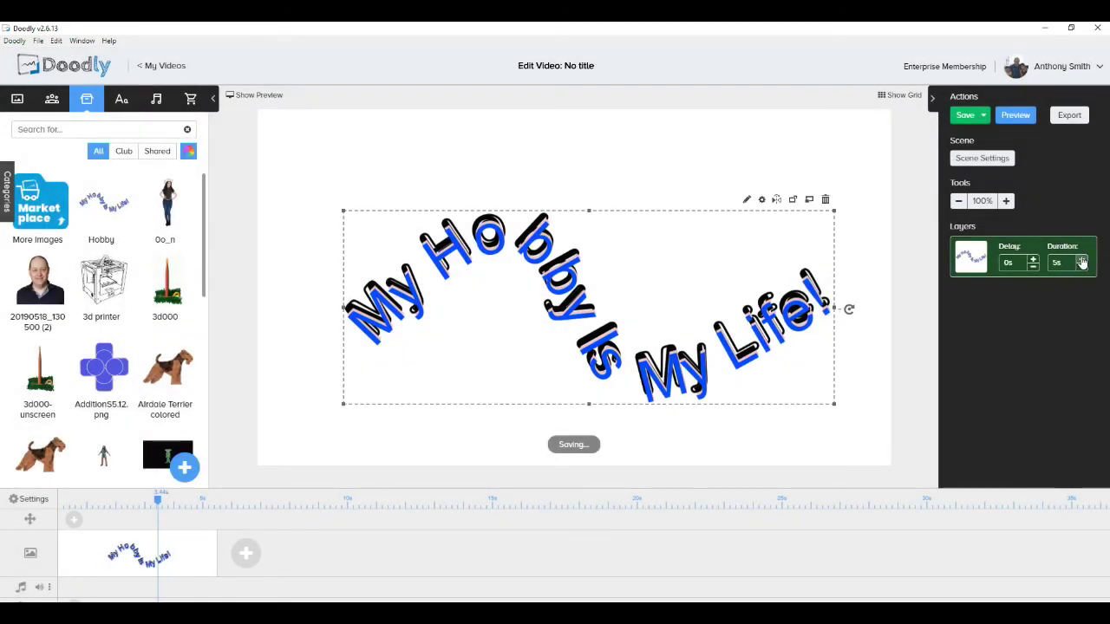
Step: Raise the Hobby text's drawing duration to 6s, preview it, and minimise Doodly
click(1081, 260)
click(1082, 260)
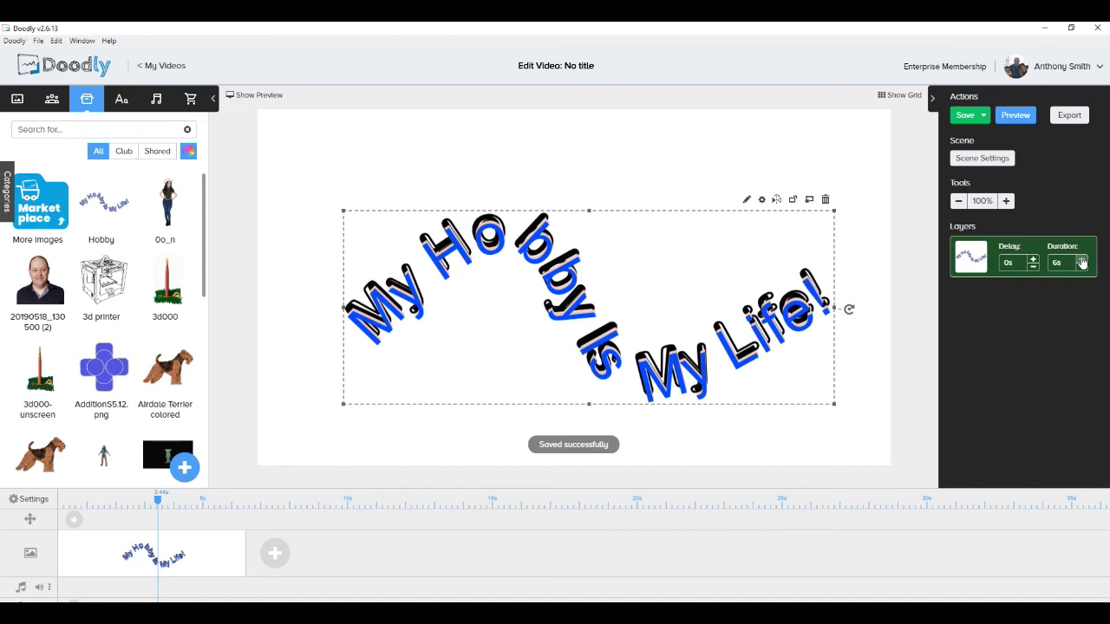
click(1019, 117)
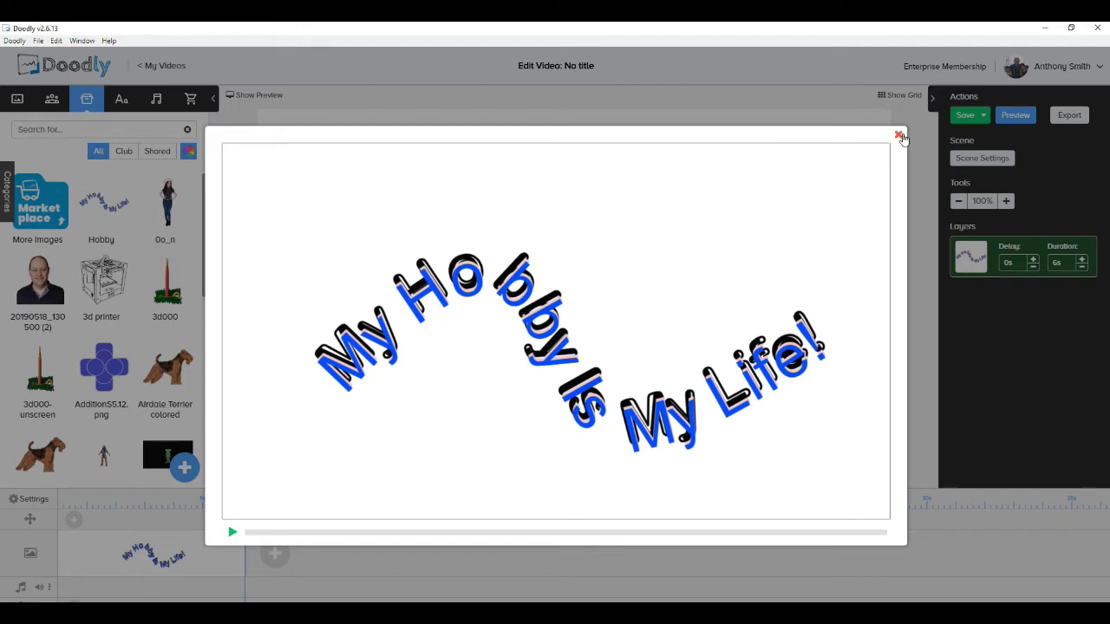
click(898, 134)
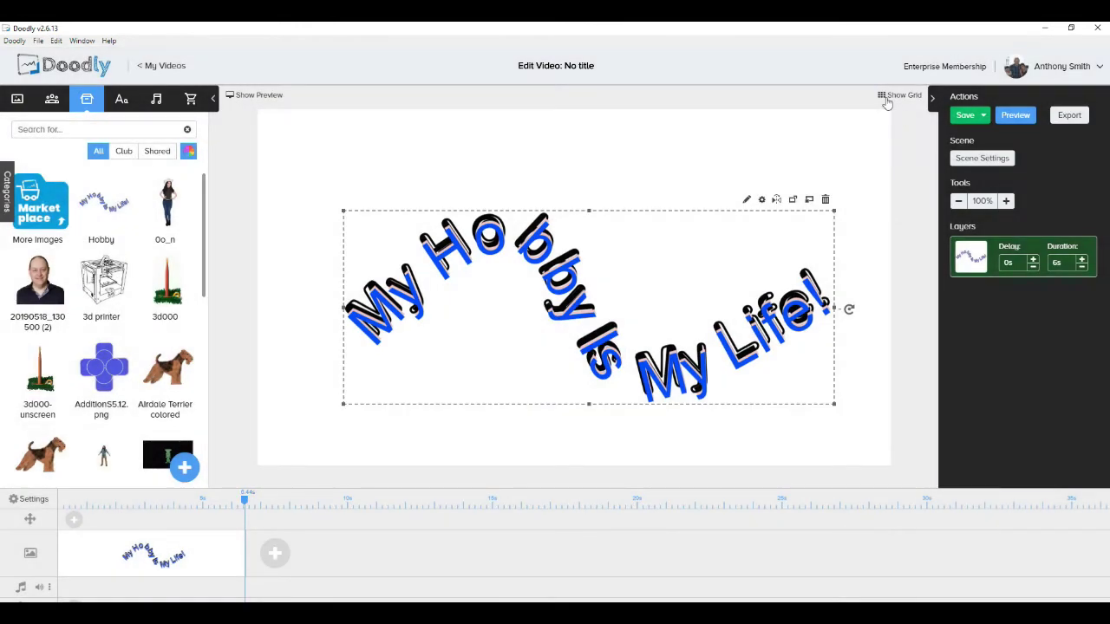
click(1046, 29)
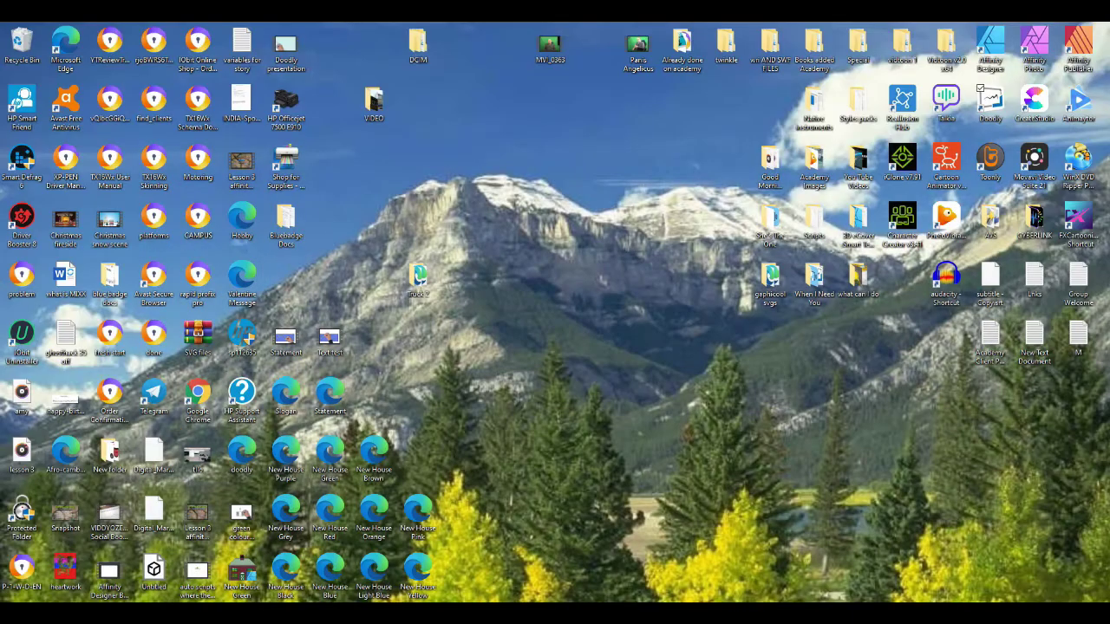
Step: Back in Affinity Designer, delete the wavy text and draw a large heart in its place
click(612, 583)
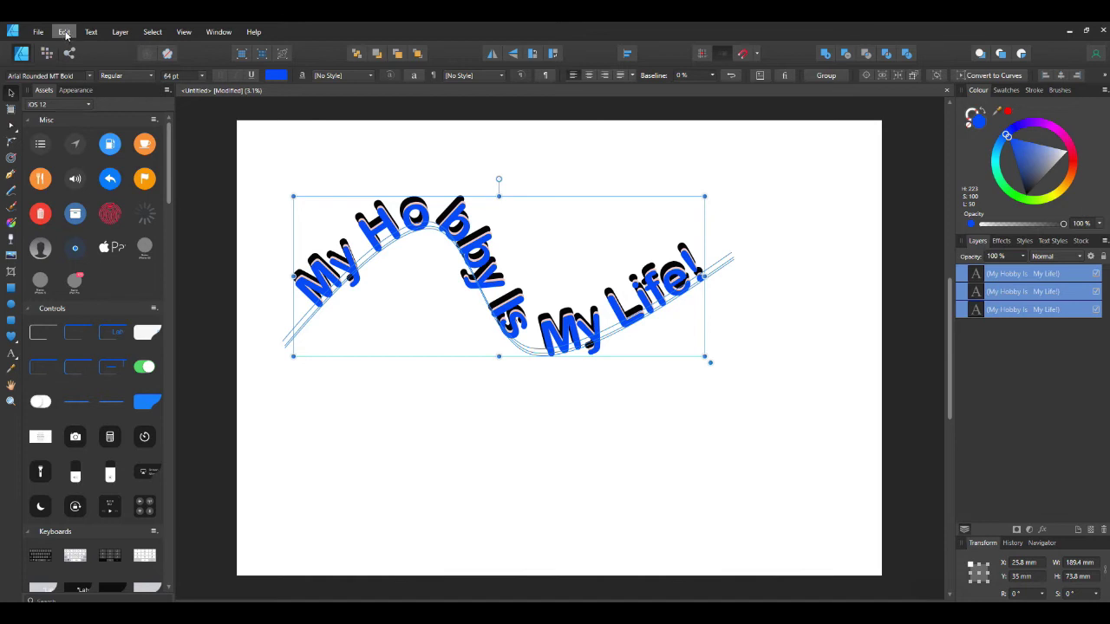
click(65, 32)
click(34, 176)
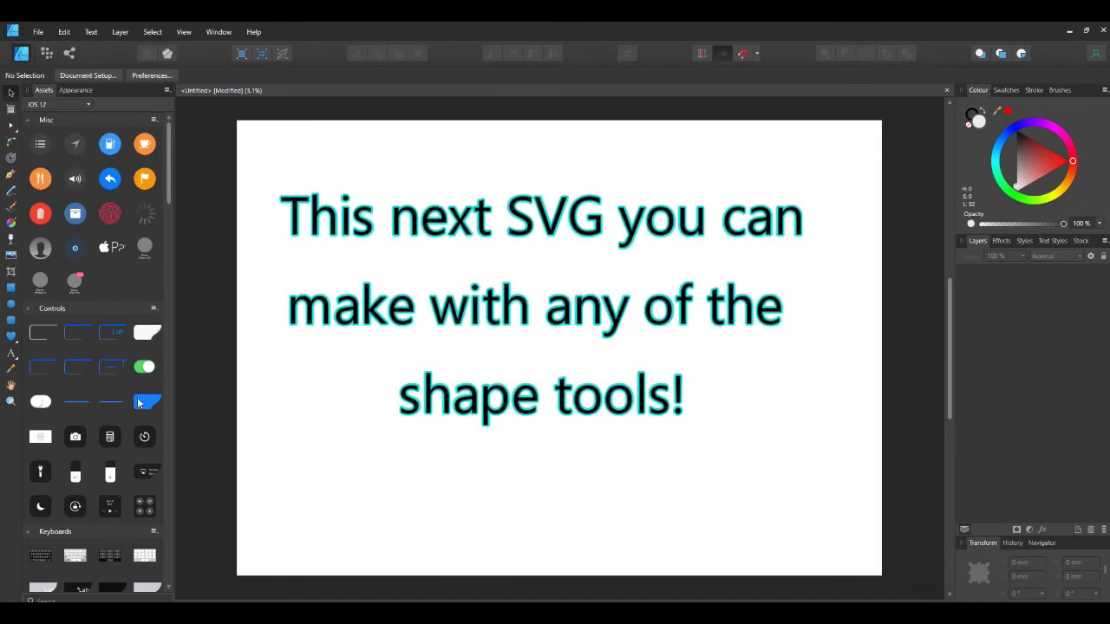
click(9, 337)
drag(413, 179, 728, 487)
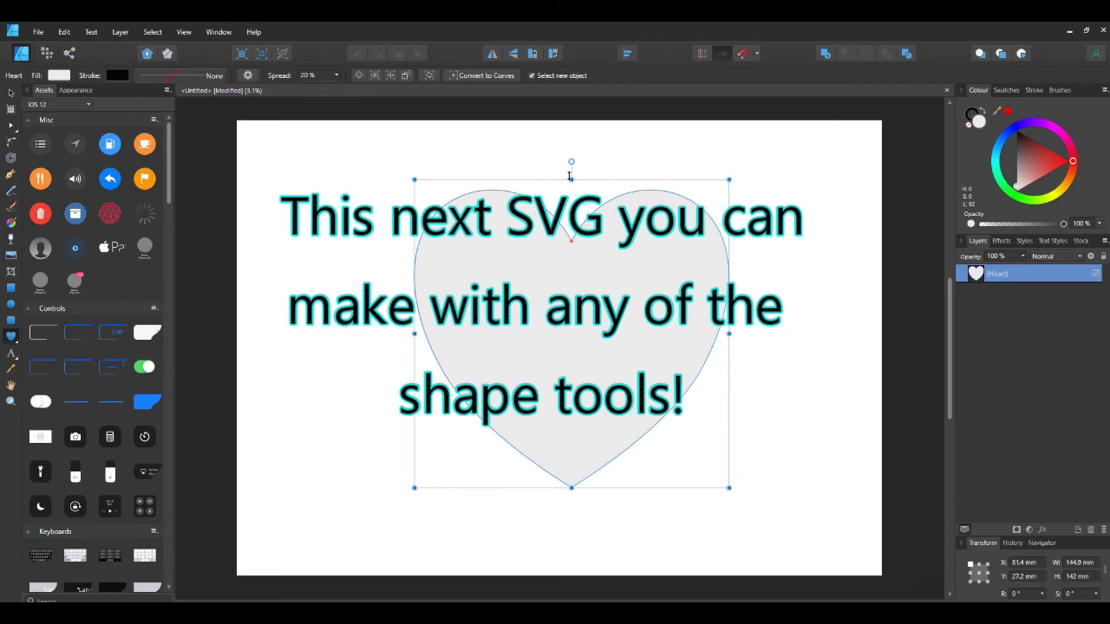
Step: Shorten the heart slightly and type 'I Love You With All My' along its outline
drag(568, 180, 573, 208)
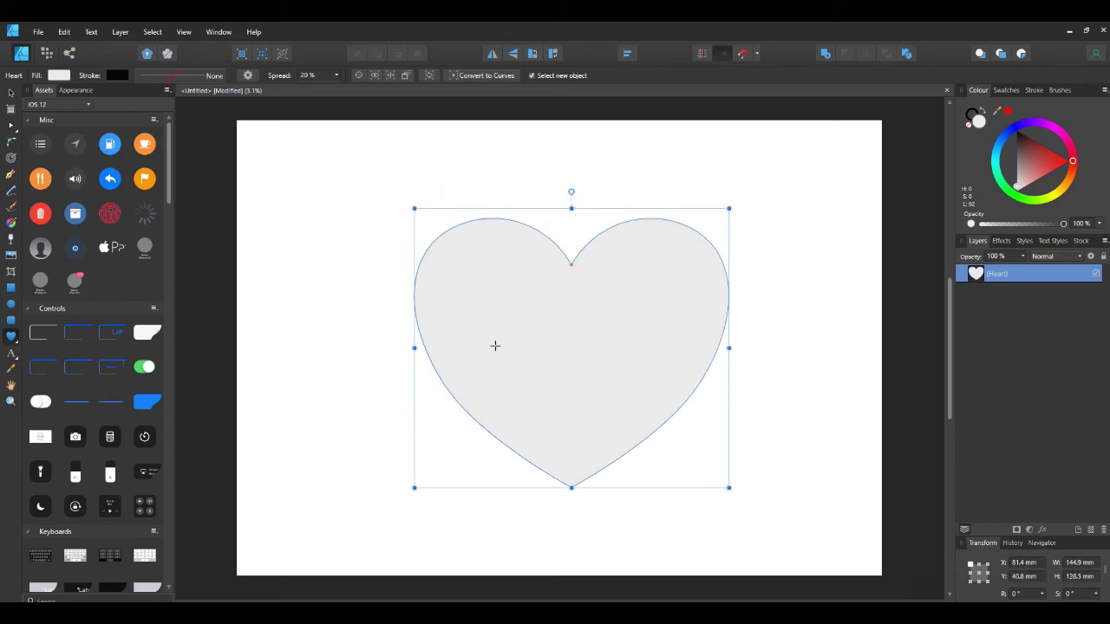
click(13, 356)
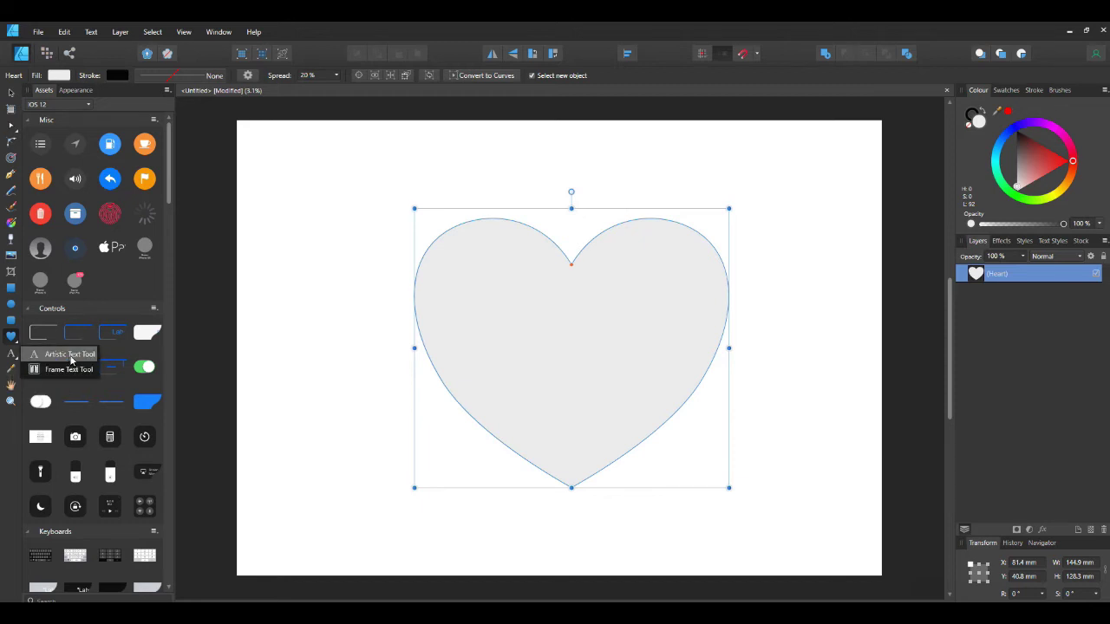
click(71, 356)
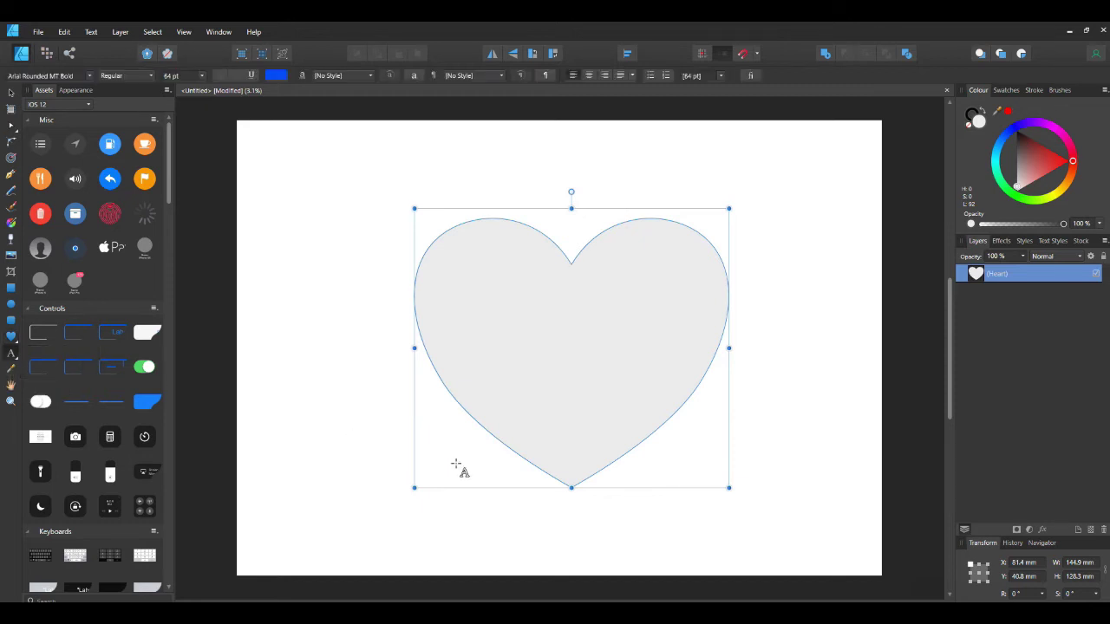
click(559, 481)
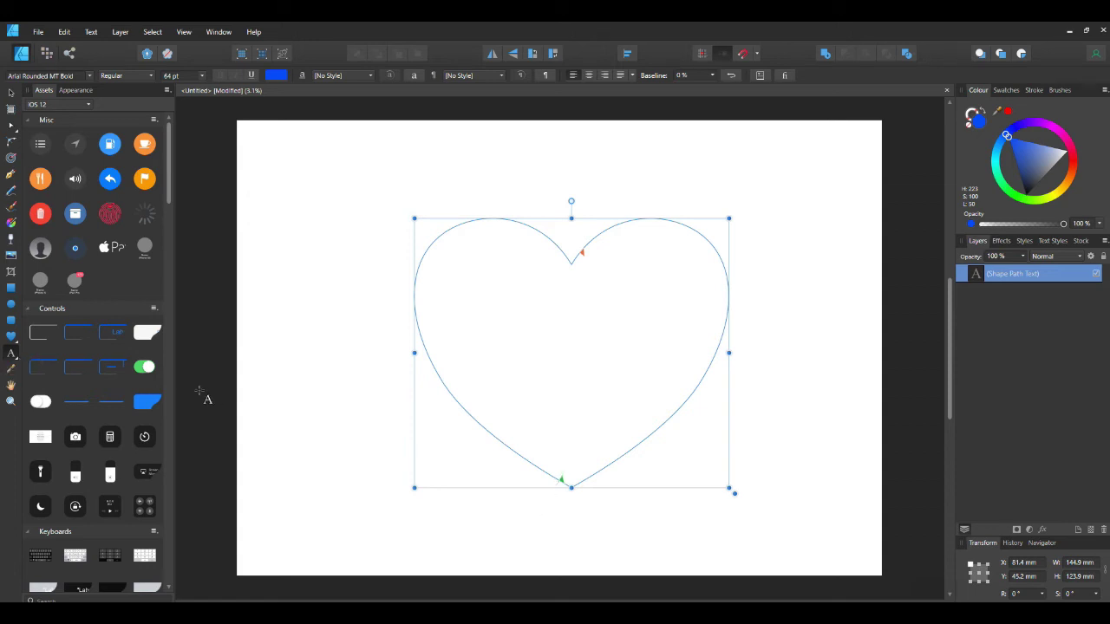
text(I )
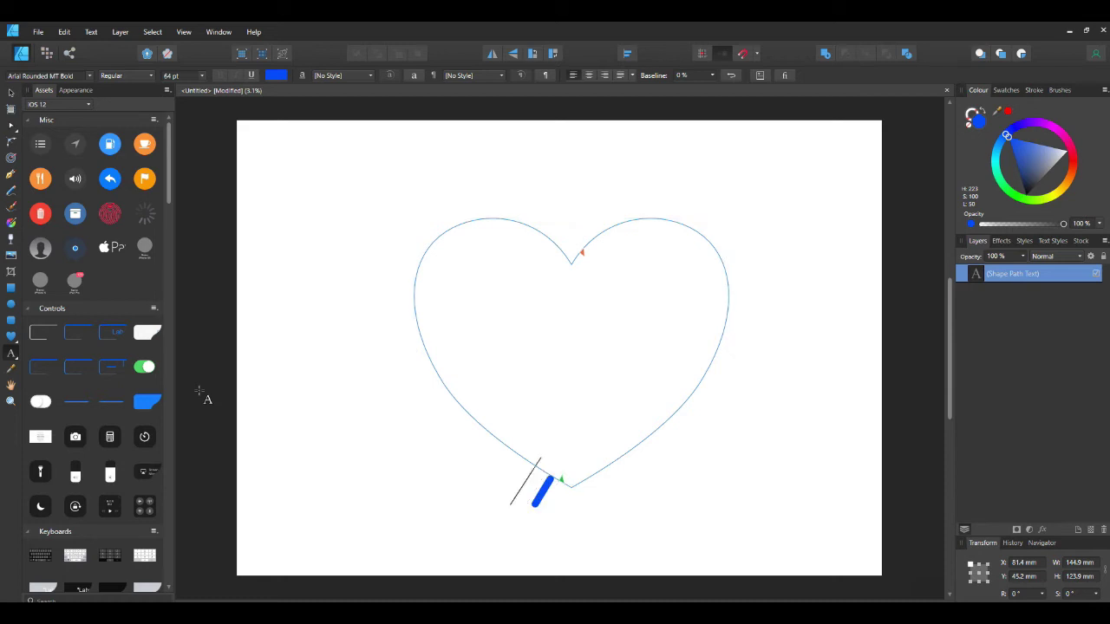
text(Love)
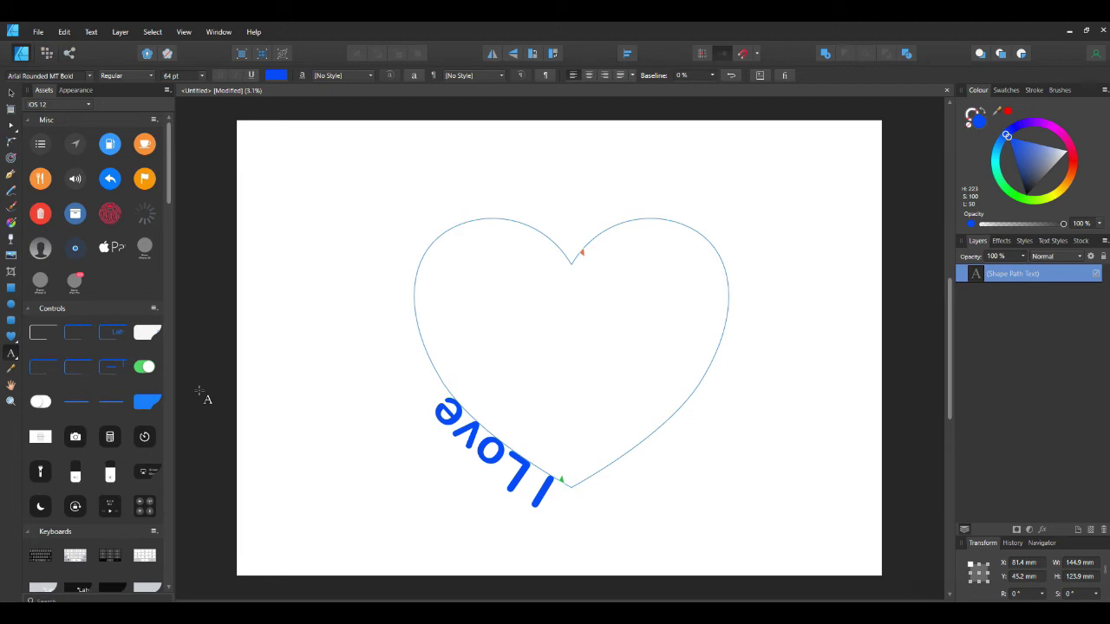
text( You)
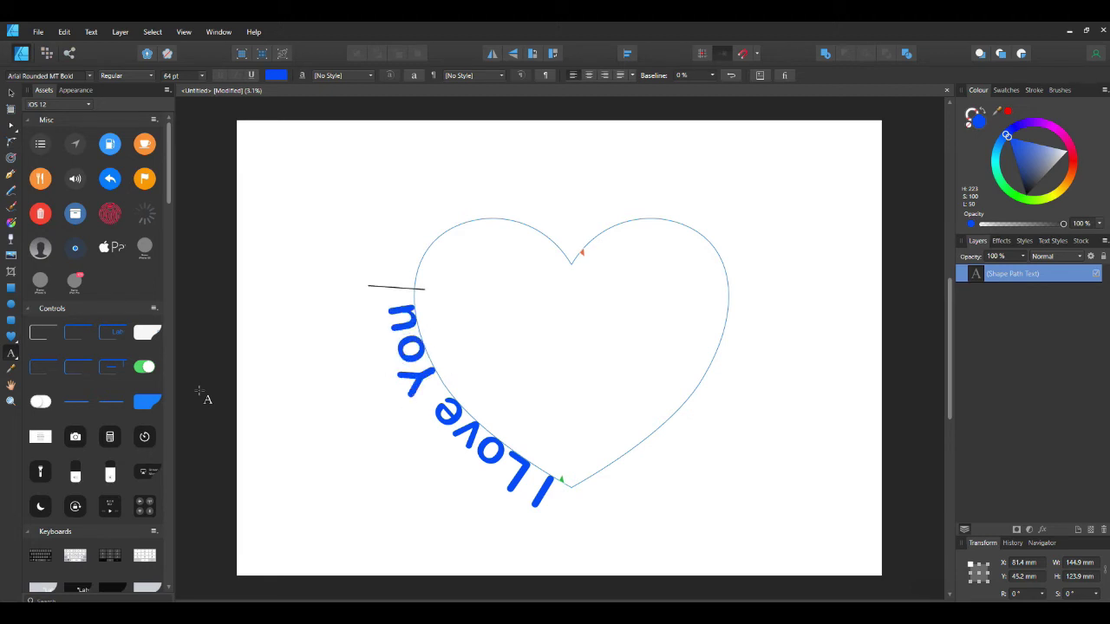
text( Wi)
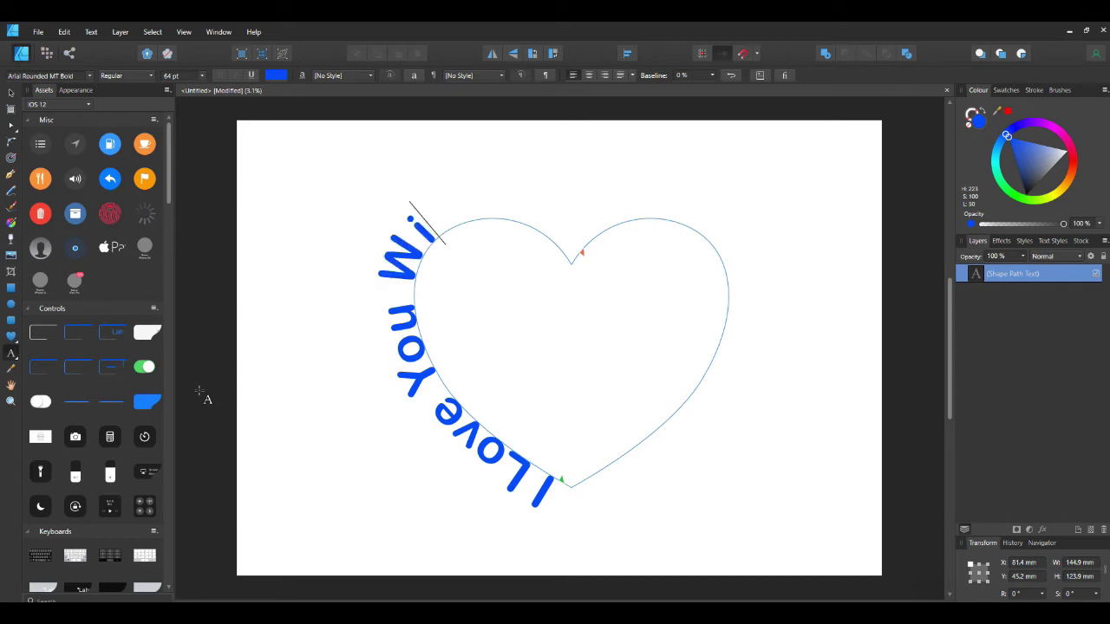
text(th All)
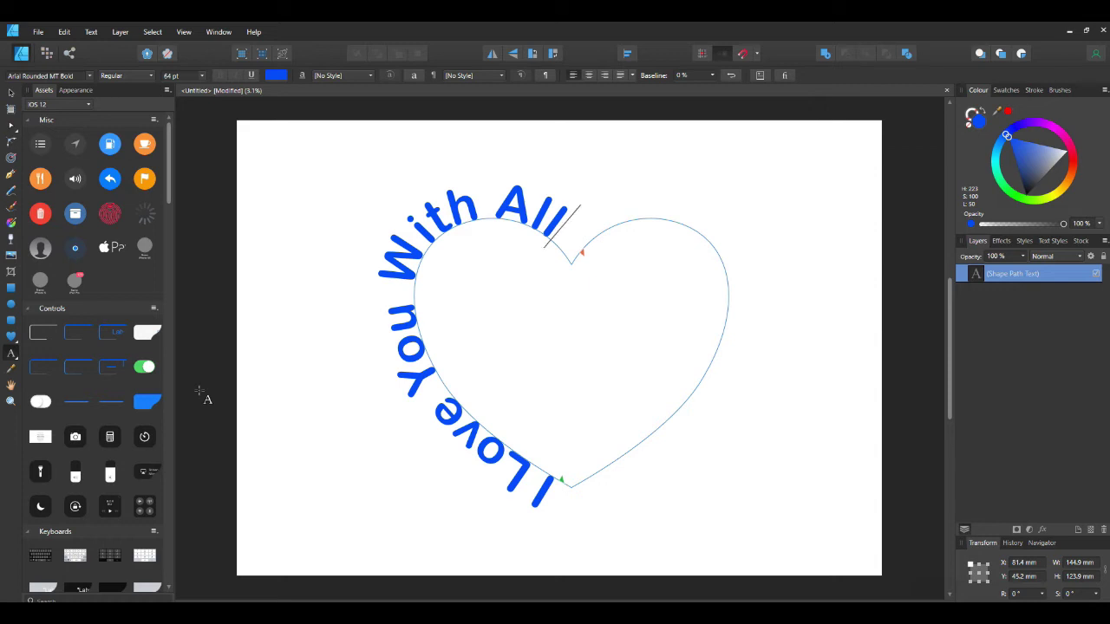
text( My)
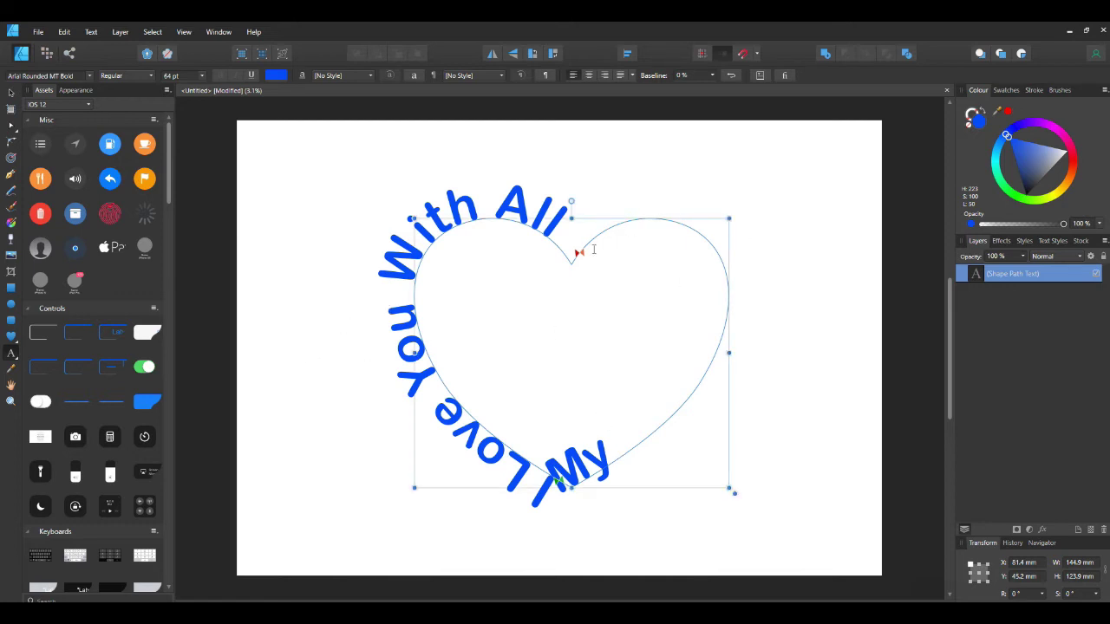
Step: Adjust the text run's end points along the heart path so 'My' follows 'All'
drag(579, 254, 651, 243)
drag(650, 446, 632, 453)
drag(586, 258, 587, 476)
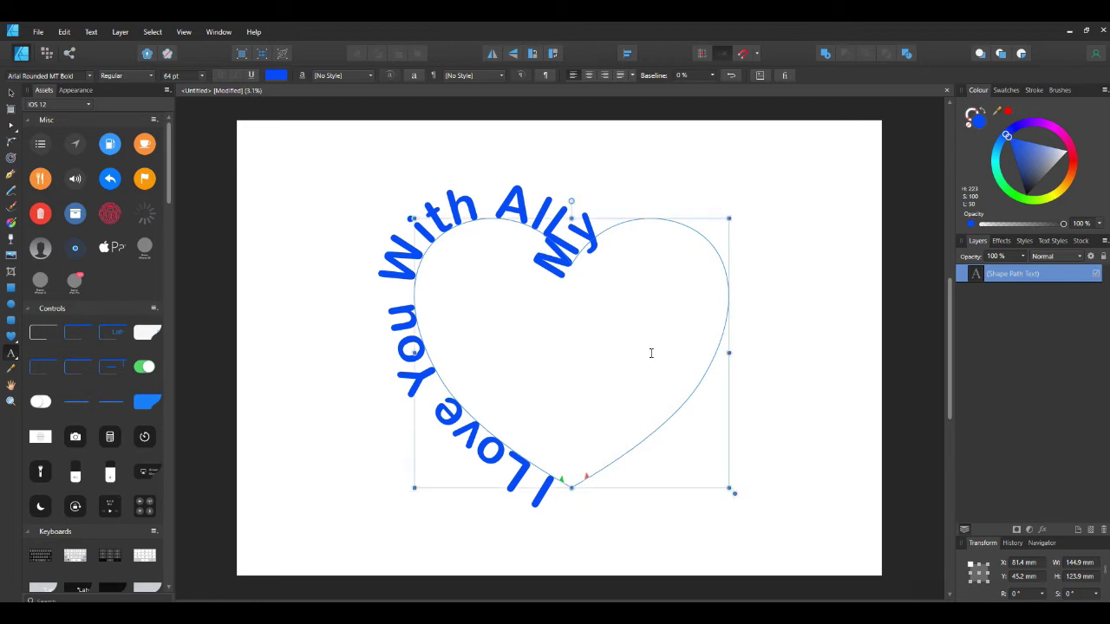
Step: Add 'Heart And soul' to the path text and reposition it along the heart
text(H)
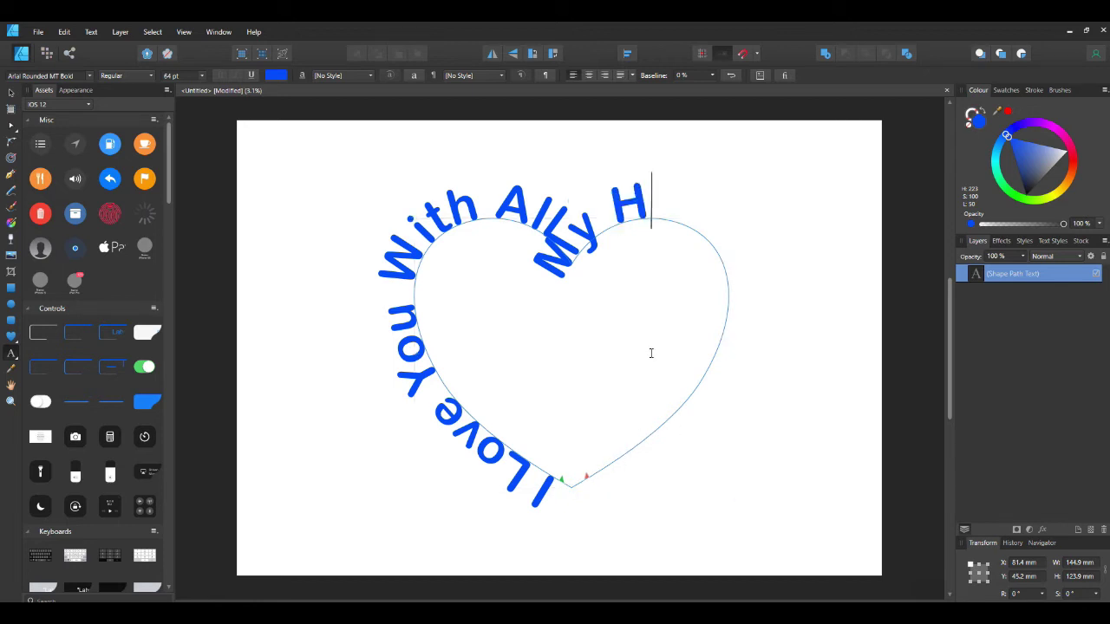
text(eartb)
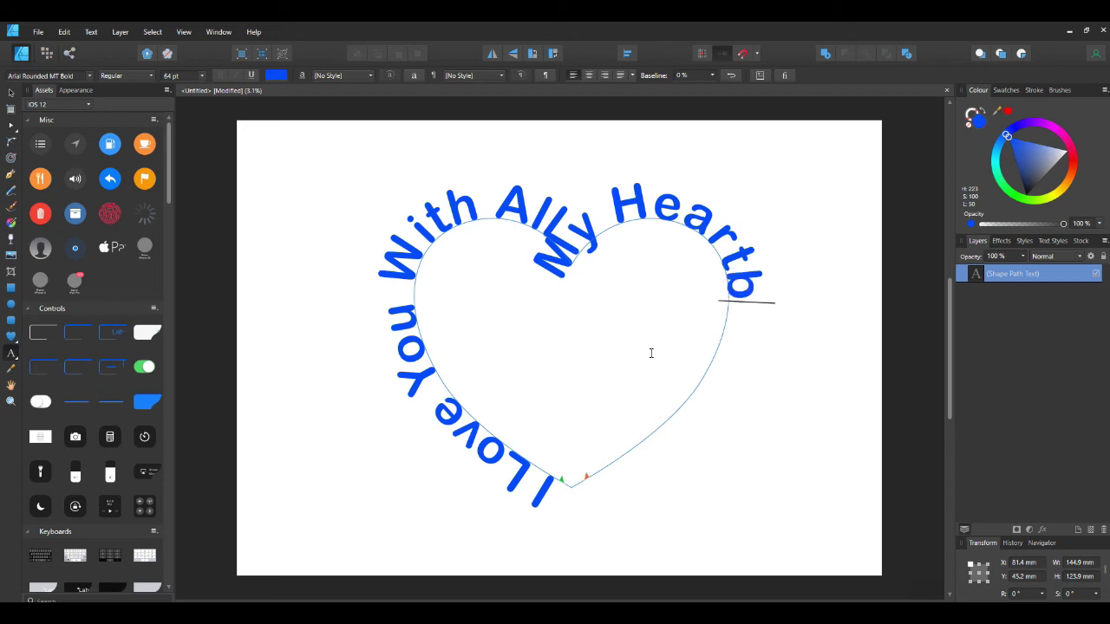
key(BackSpace)
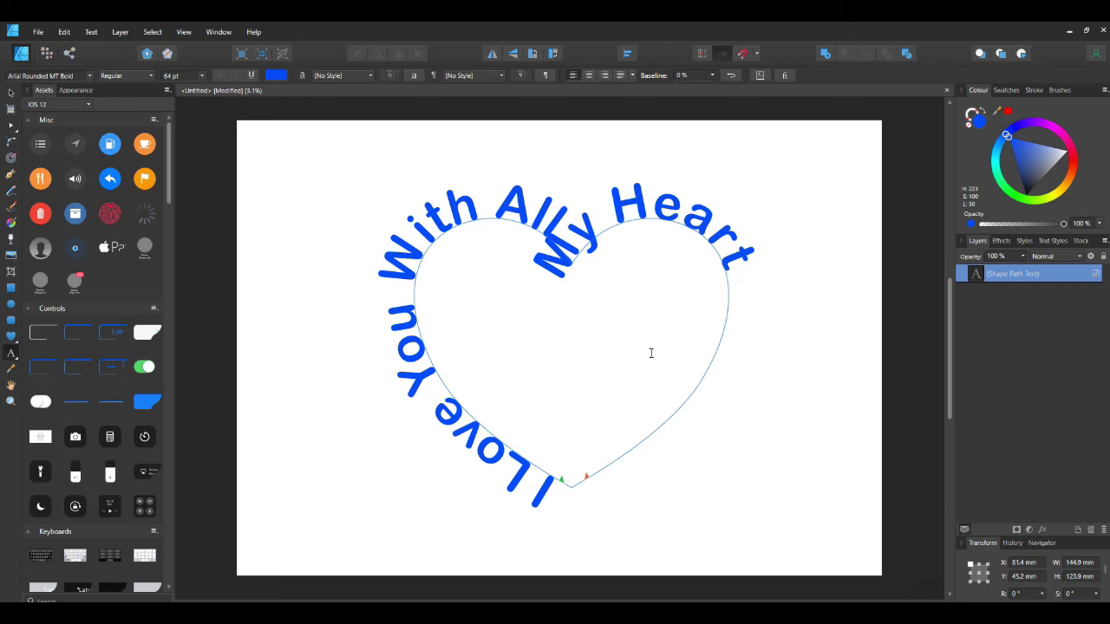
text(A)
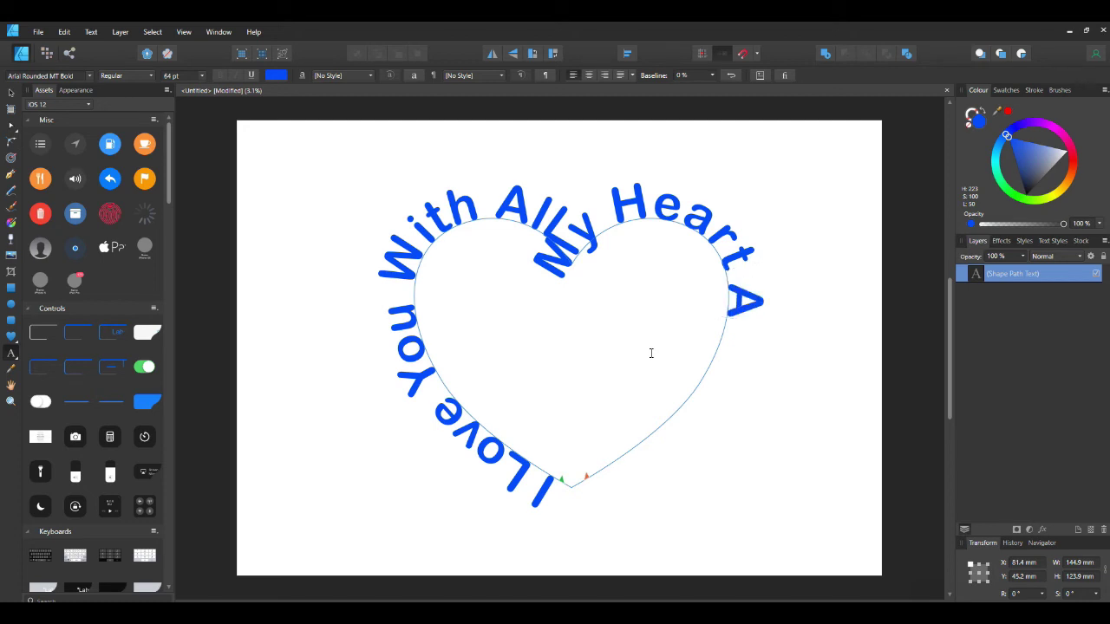
text(nd)
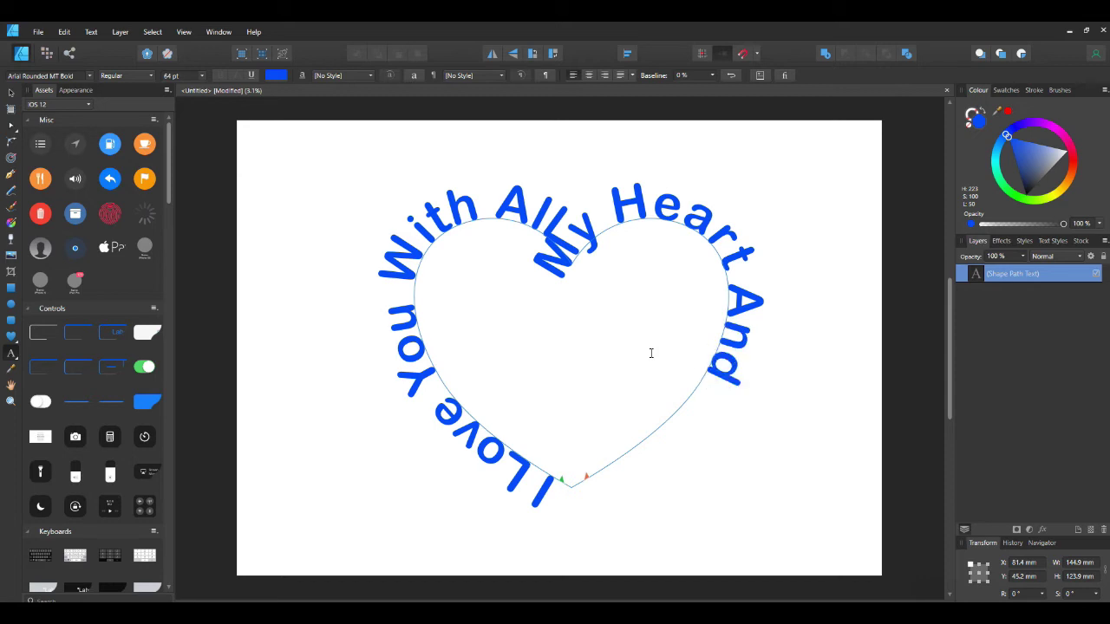
text( soul)
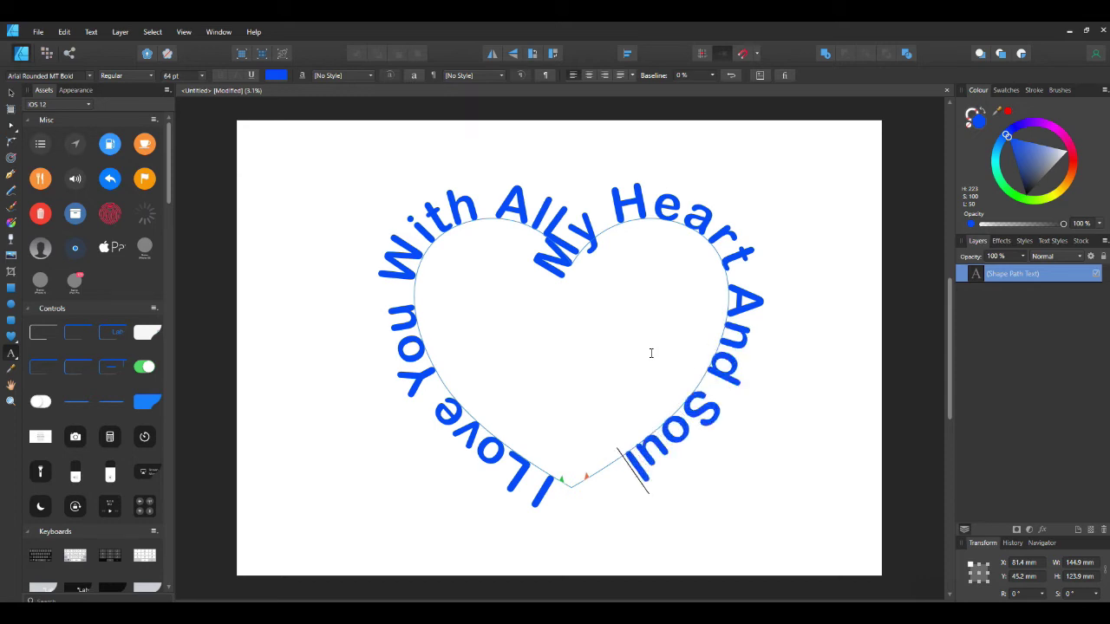
key(Escape)
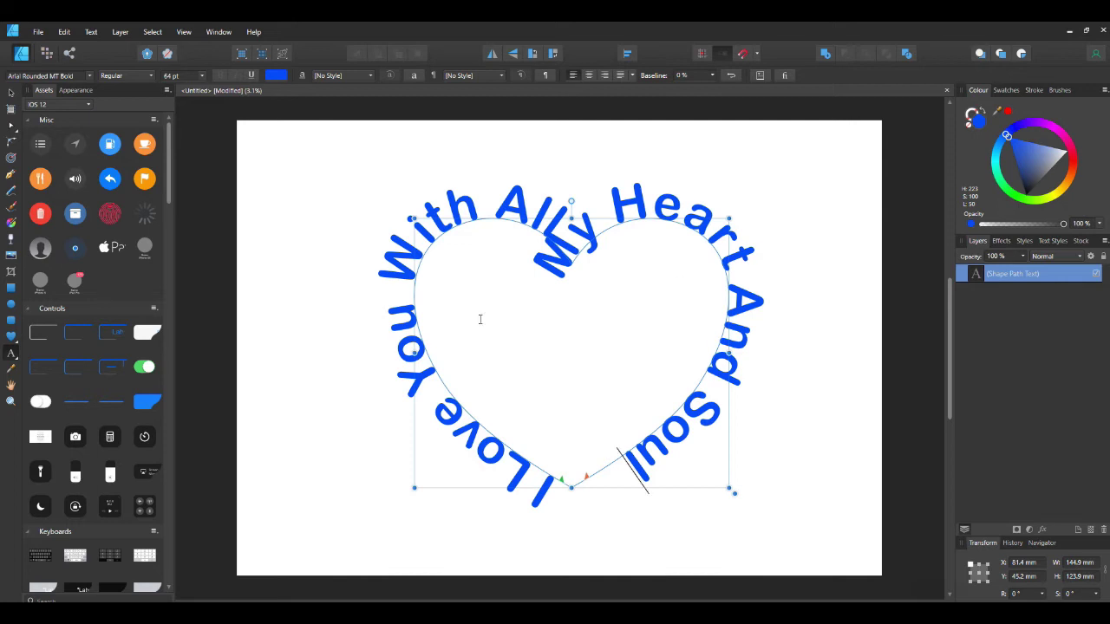
click(530, 313)
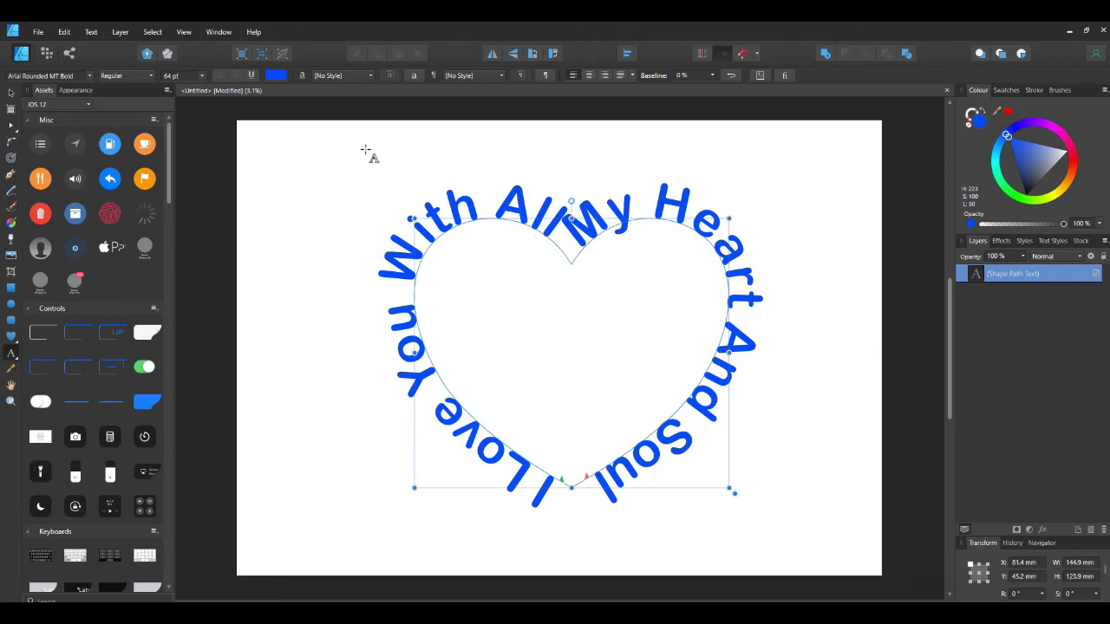
Step: Select the path text and copy the word 'With' from it
click(152, 32)
click(122, 39)
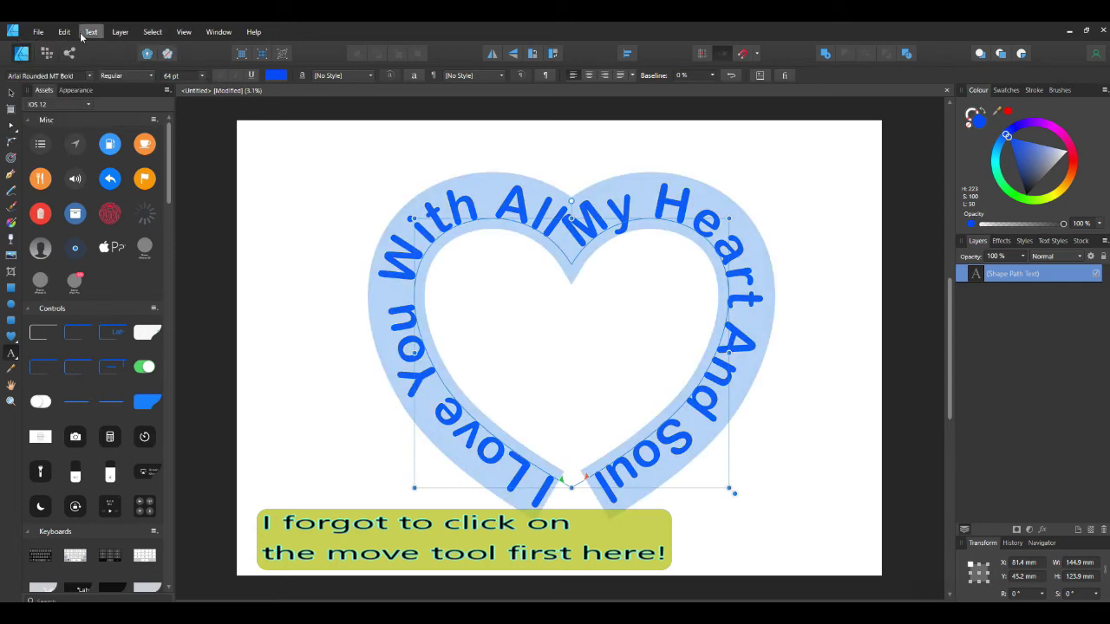
double_click(387, 248)
right_click(387, 247)
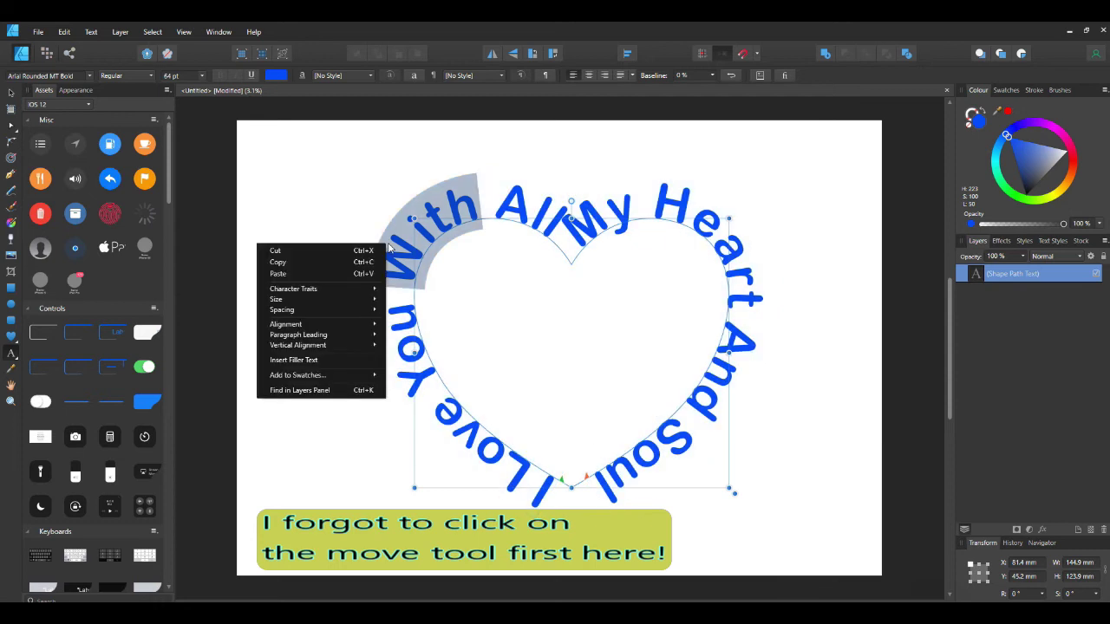
click(312, 263)
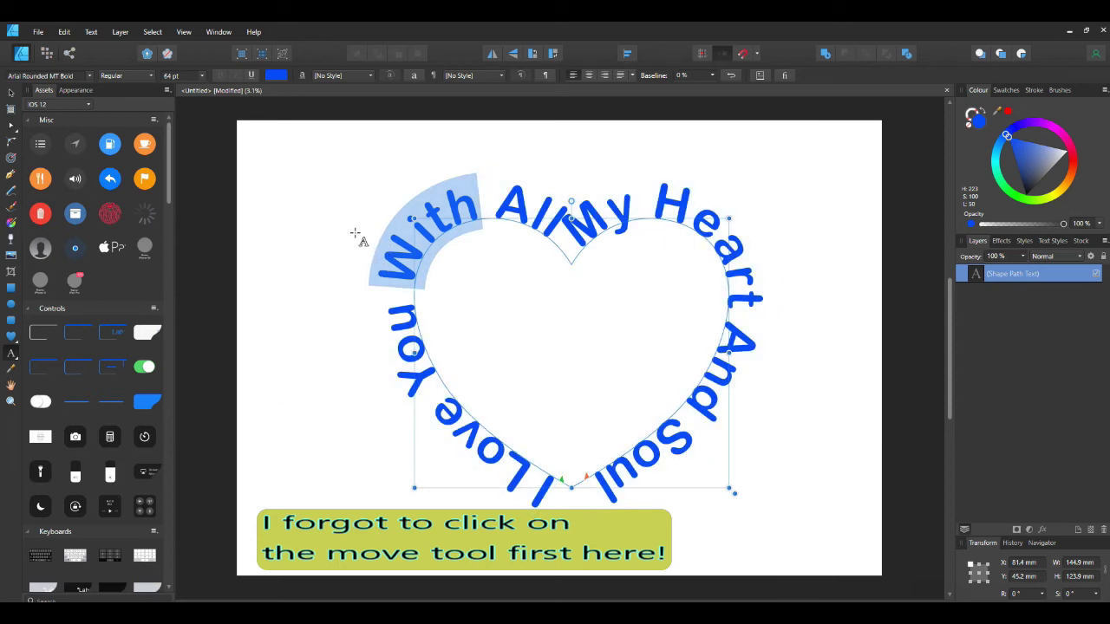
click(151, 32)
click(120, 45)
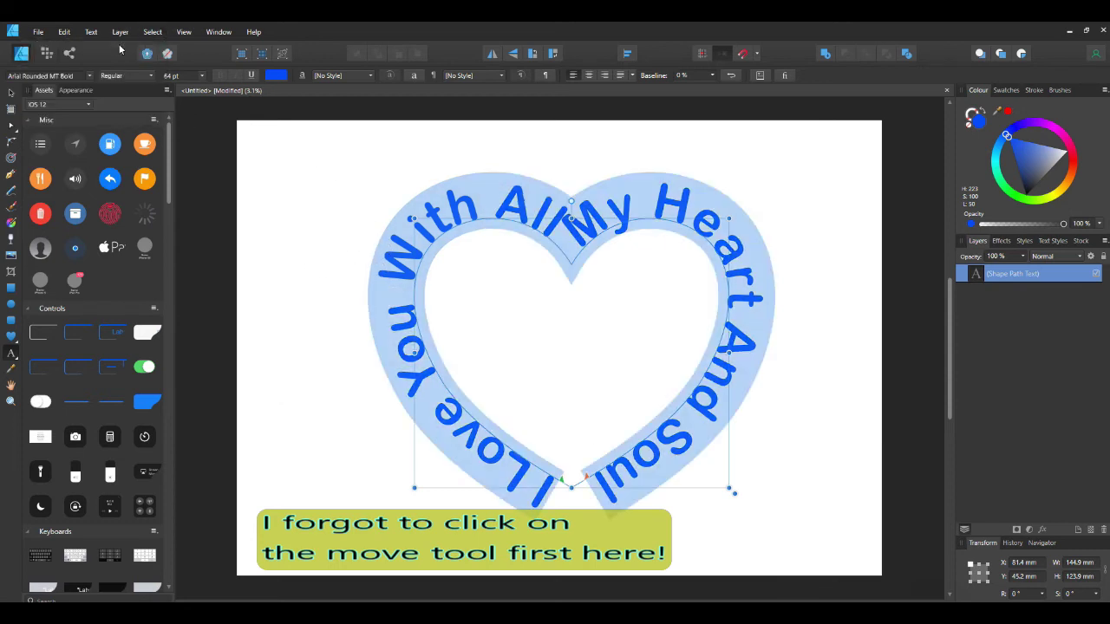
click(64, 32)
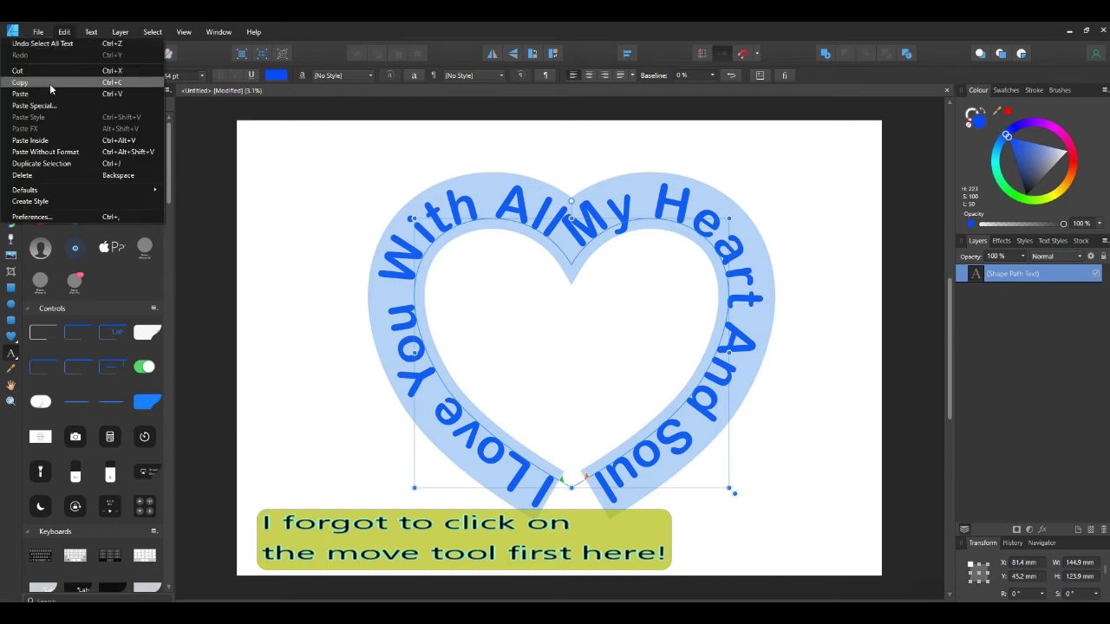
key(Escape)
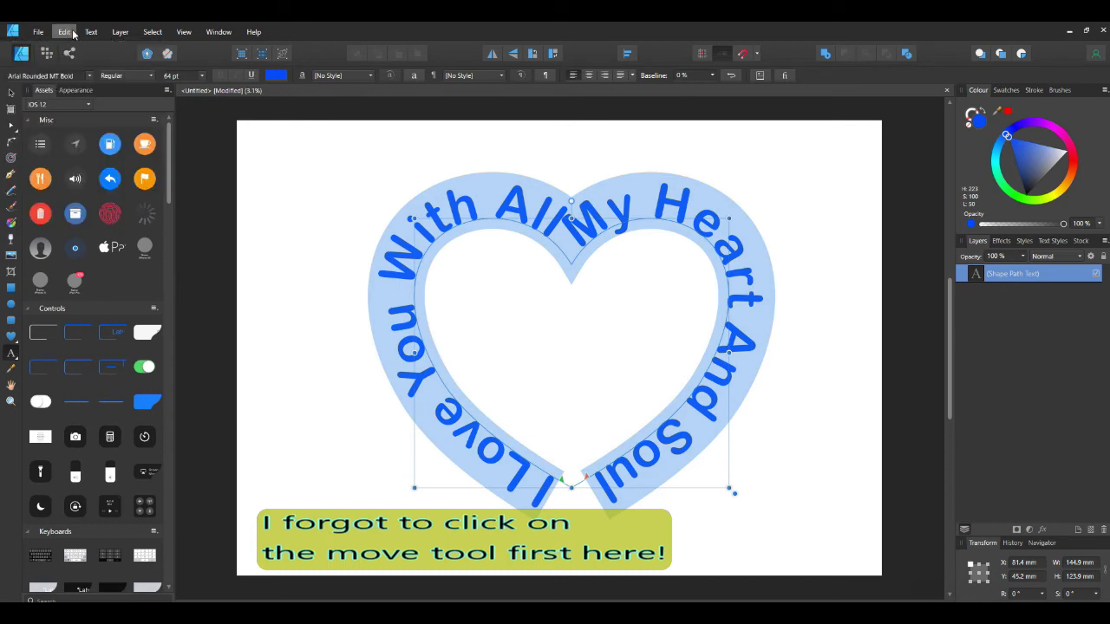
click(68, 33)
click(55, 95)
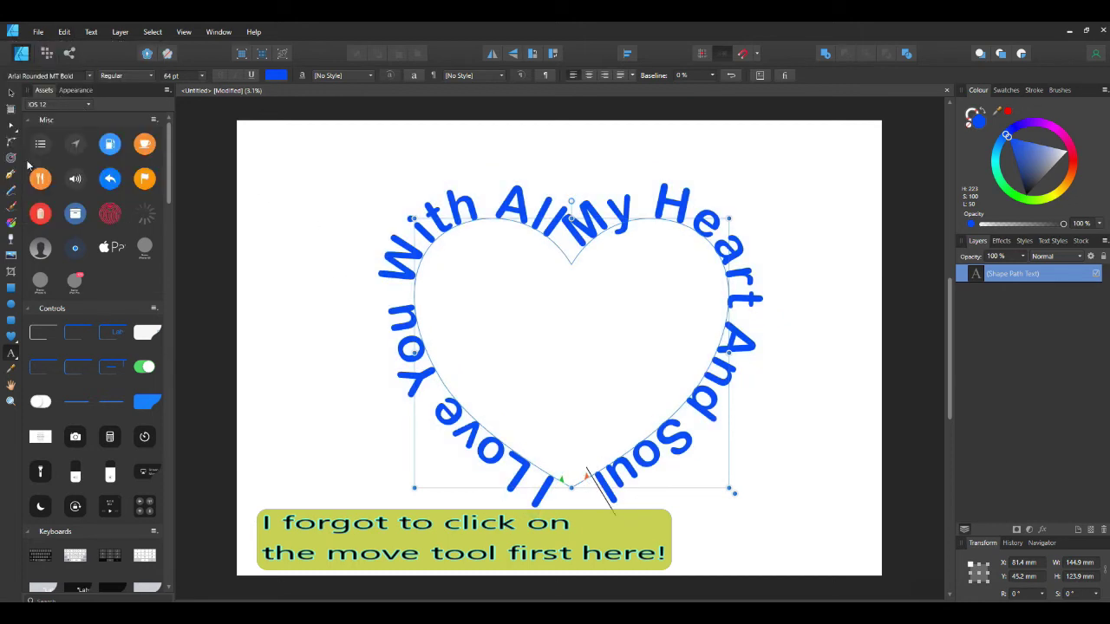
Step: With the Move Tool, nudge the heart text right, then copy and paste a duplicate
click(12, 95)
drag(425, 256, 482, 263)
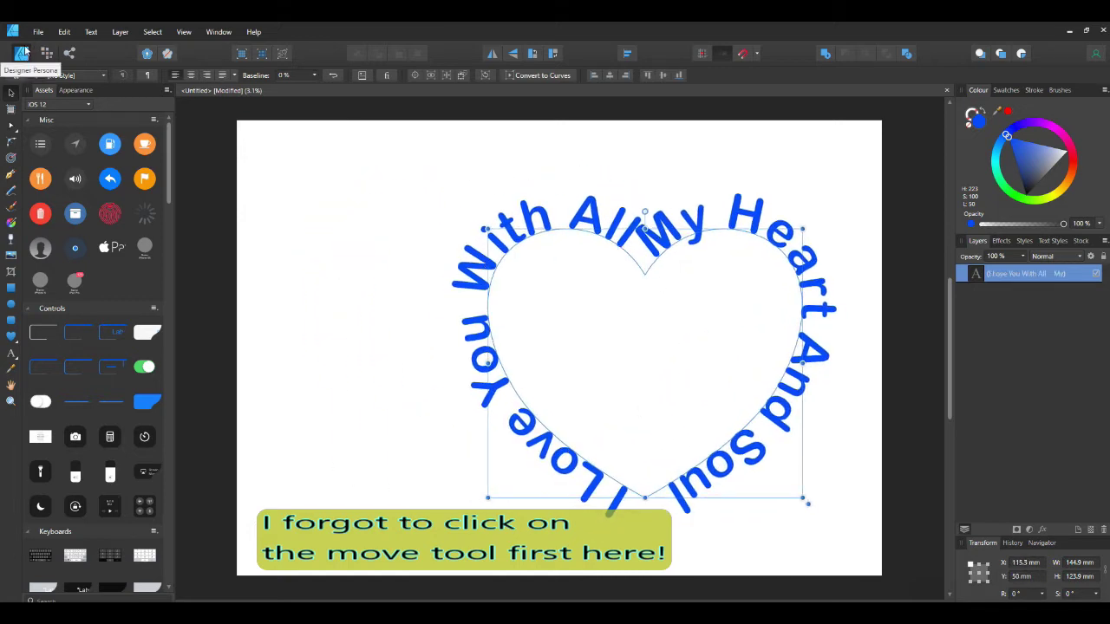
click(153, 32)
click(96, 48)
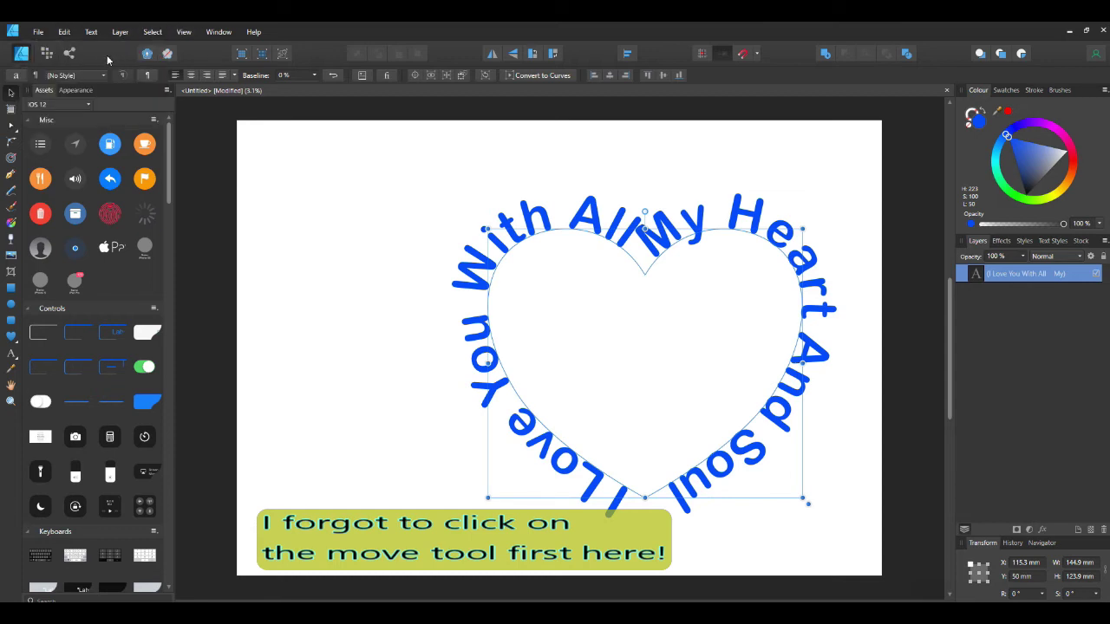
click(66, 32)
click(50, 84)
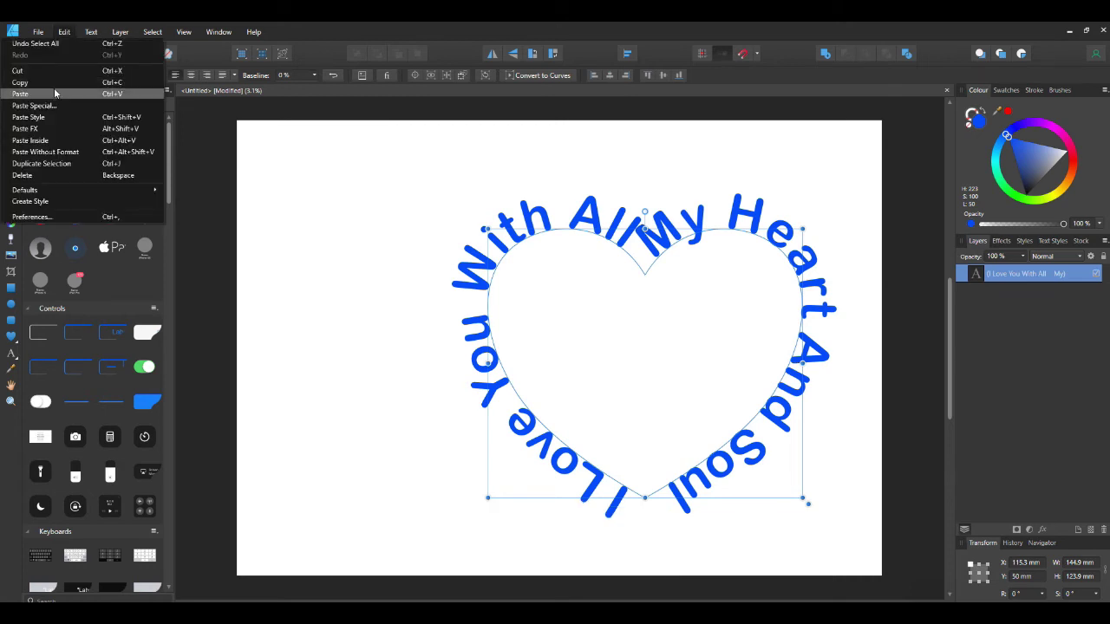
click(53, 92)
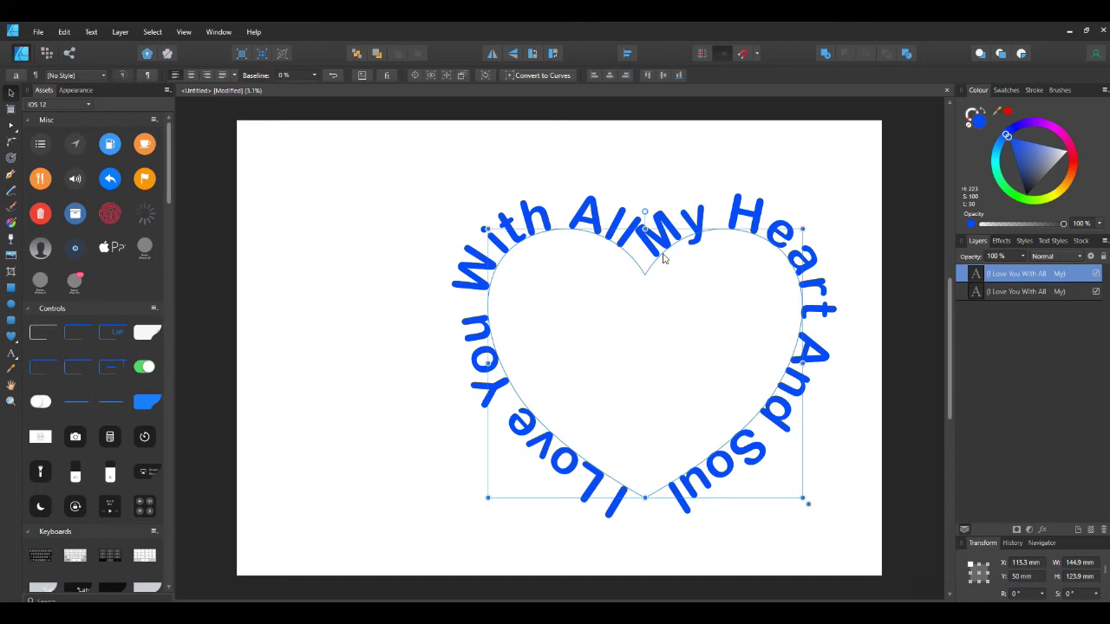
Step: Move the pasted copy off to the left and shift the original slightly left
drag(636, 258, 222, 253)
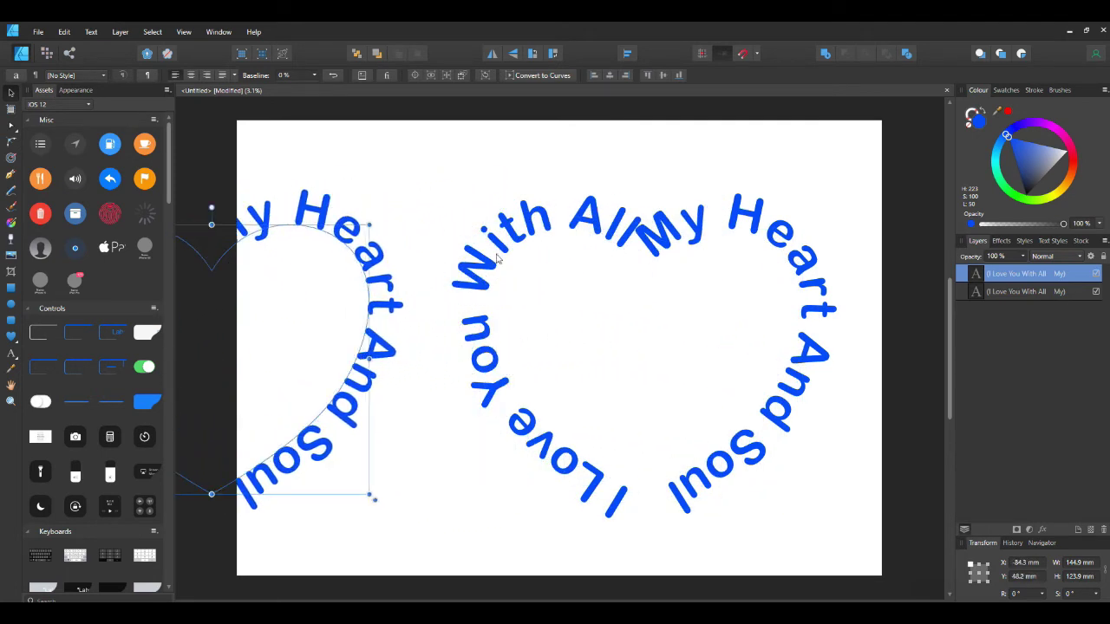
drag(477, 257, 457, 256)
drag(411, 165, 885, 590)
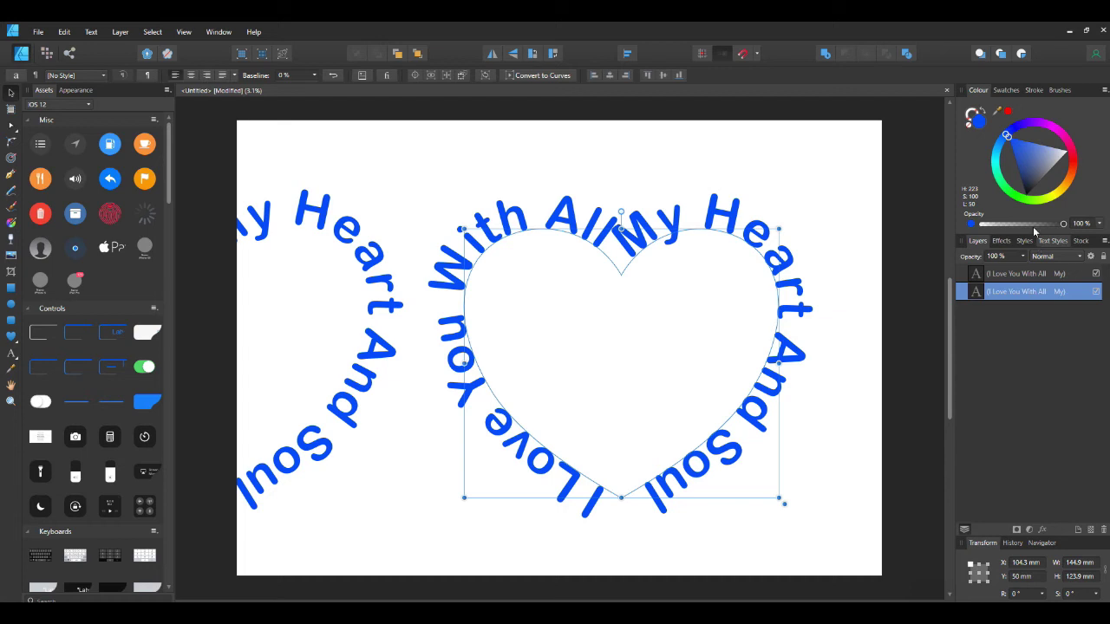
click(1032, 90)
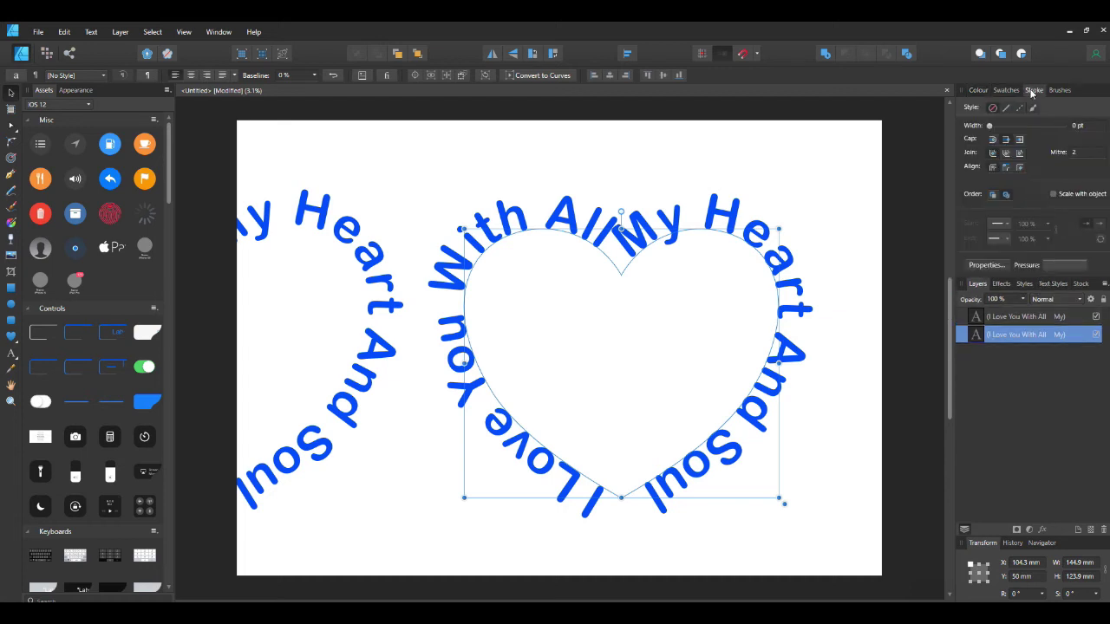
Step: Give the central heart text a solid outline stroke with brush width about 2.4 pt
click(1007, 107)
drag(993, 125, 1005, 127)
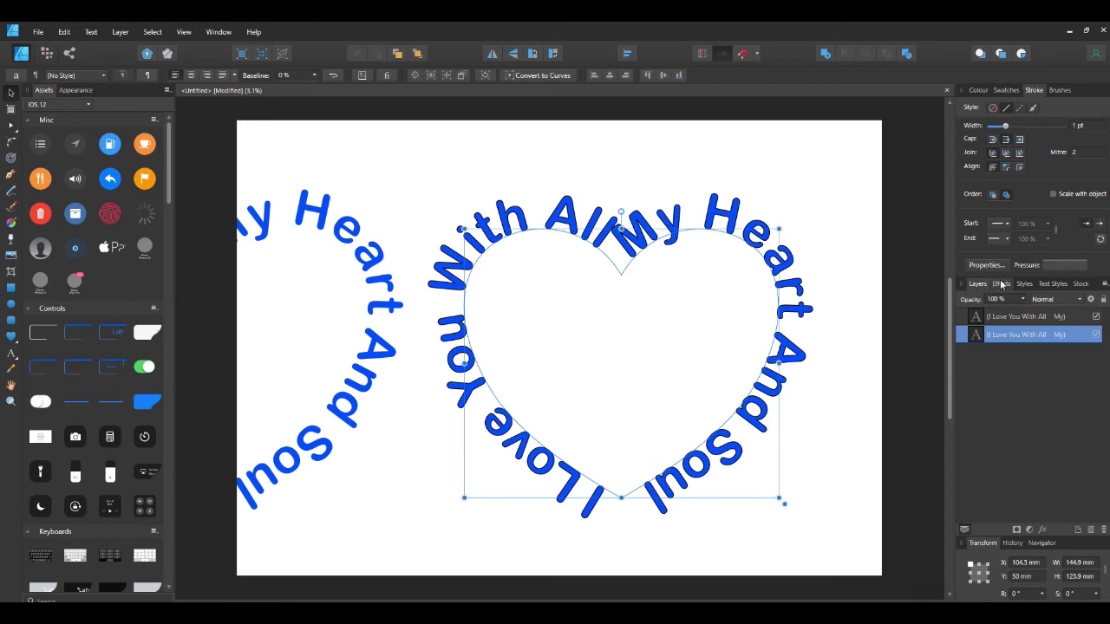
click(986, 265)
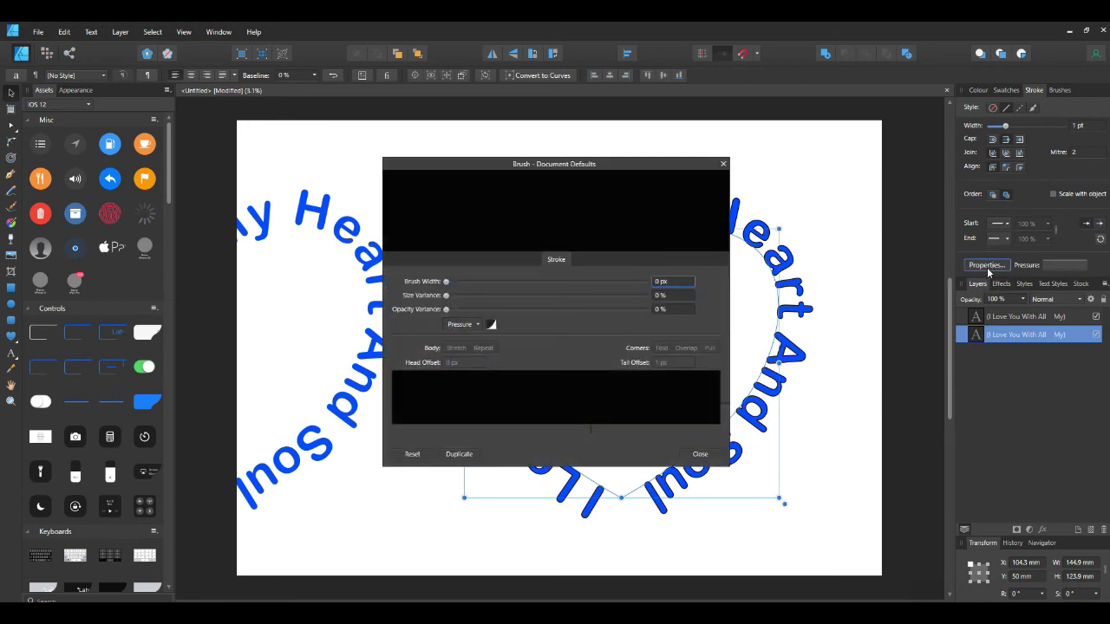
click(446, 284)
drag(447, 286, 448, 284)
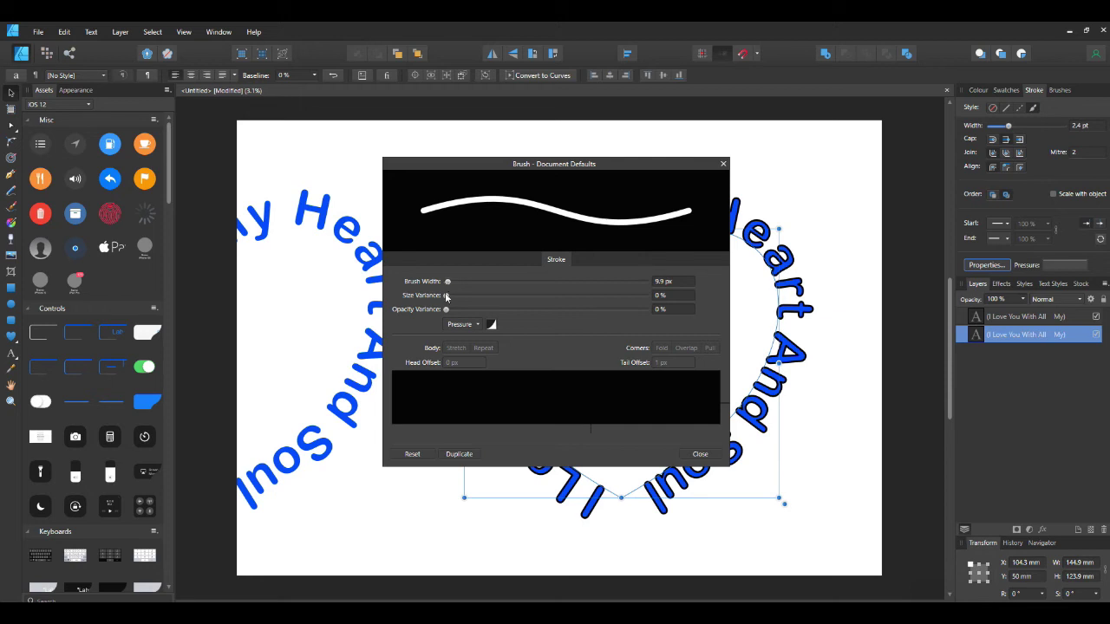
click(702, 456)
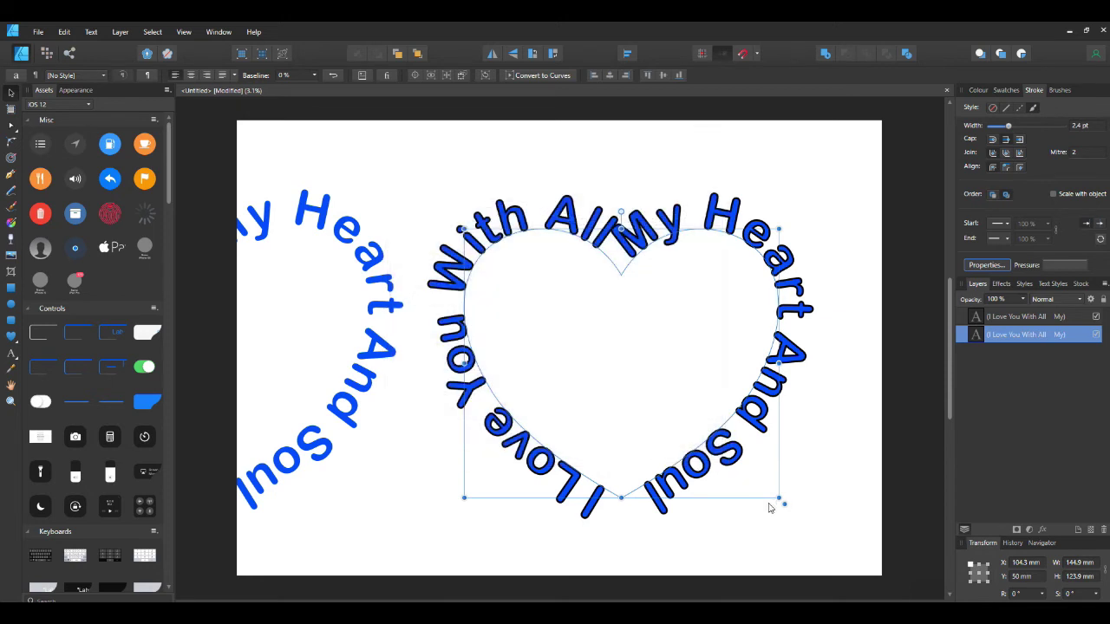
click(360, 418)
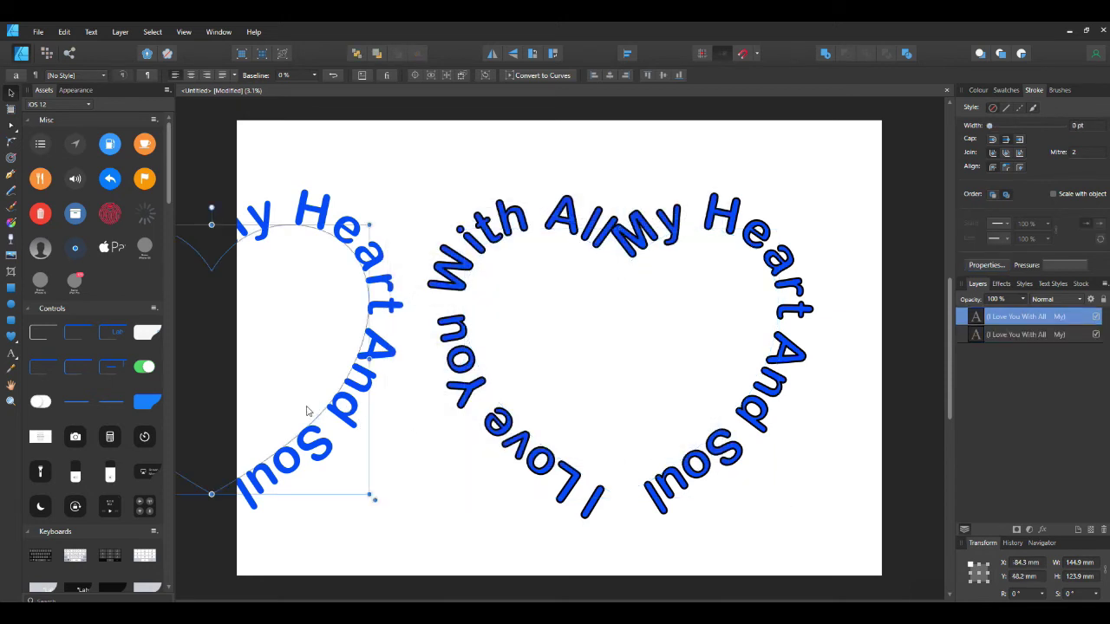
Step: Drag the left copy over the outlined heart text so the two align
drag(324, 412, 715, 418)
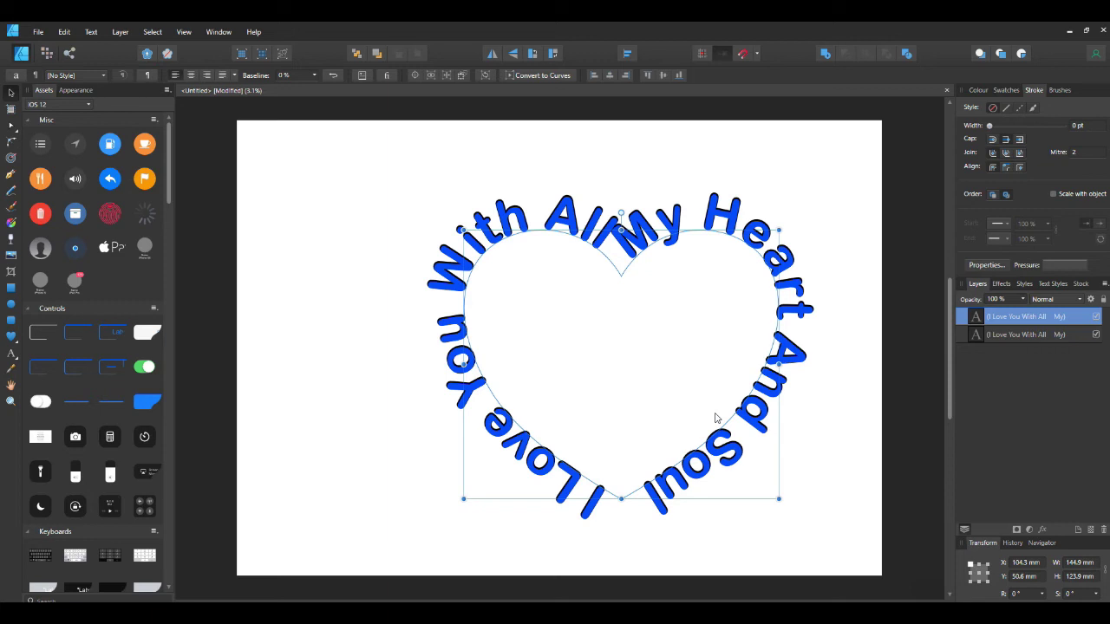
Step: Apply Multicoloured Style 9 to the heart text and move both layers toward the page centre
click(1023, 283)
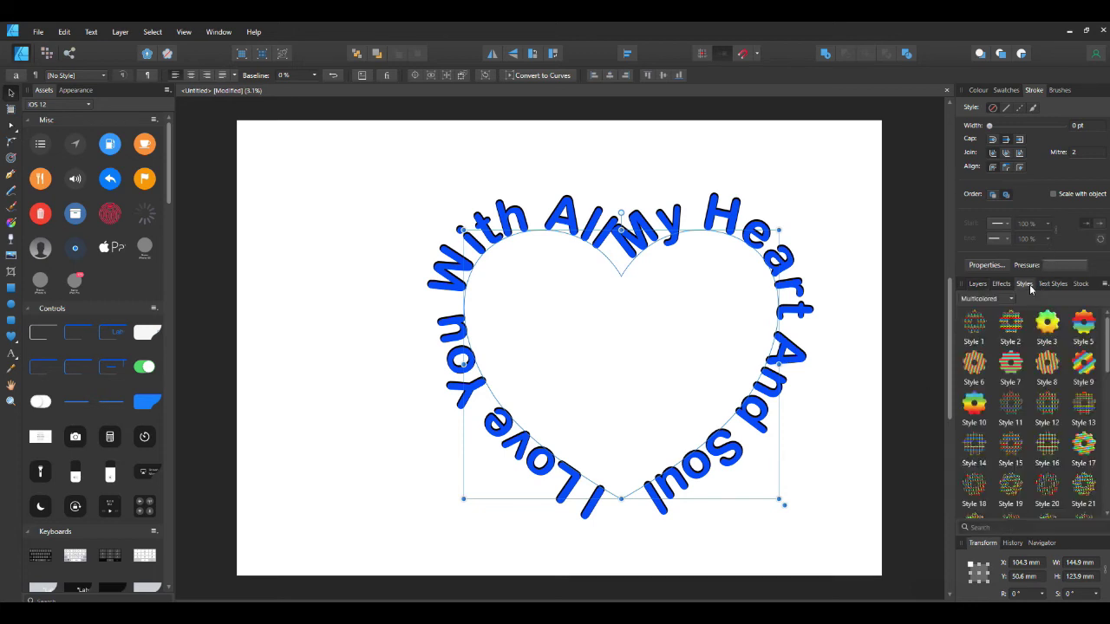
click(1085, 370)
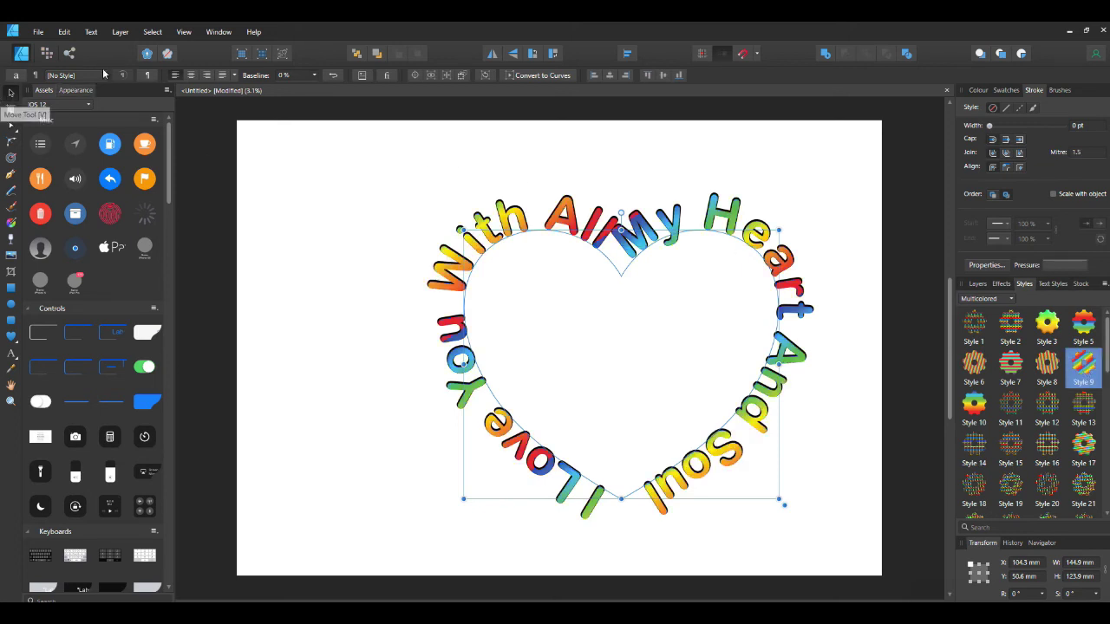
click(149, 35)
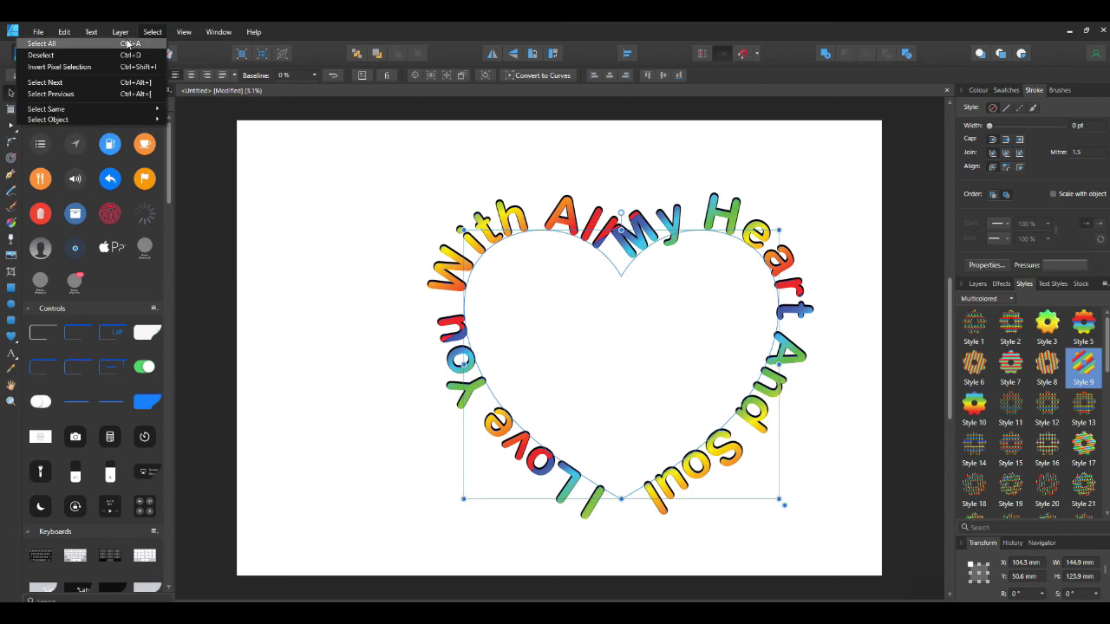
click(127, 44)
drag(529, 315, 476, 305)
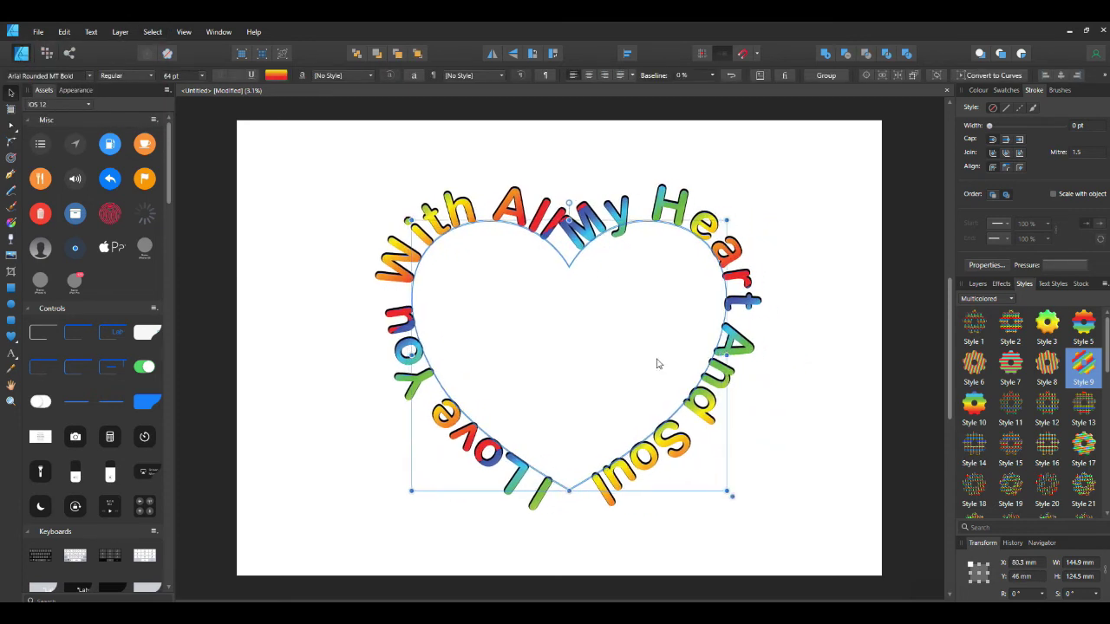
click(796, 375)
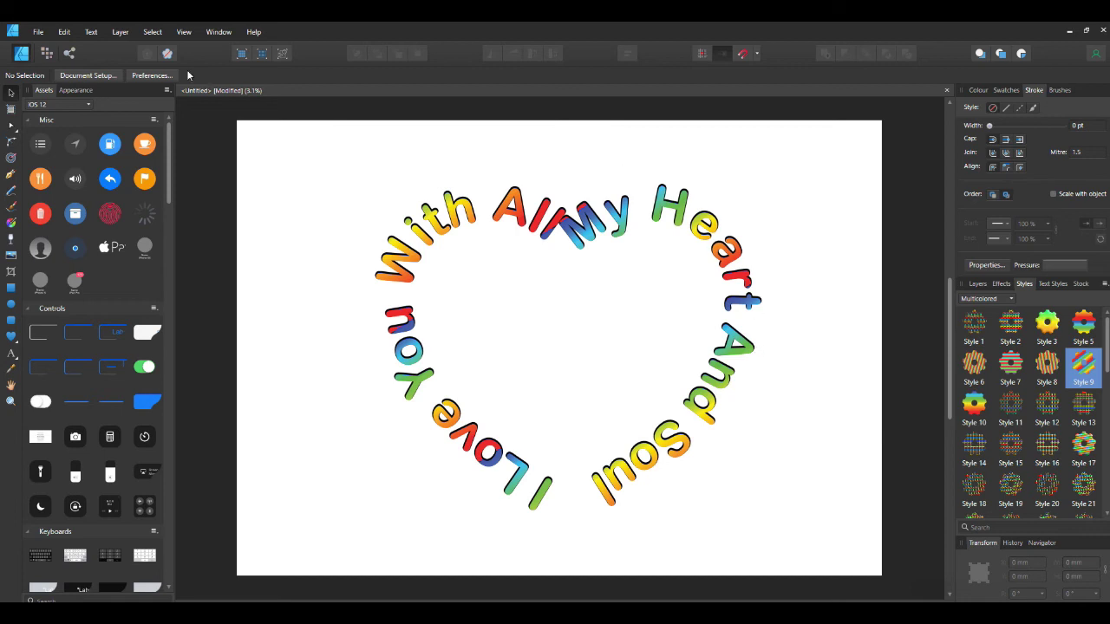
Step: Select all the heart text and bring up the export settings
click(152, 39)
click(149, 43)
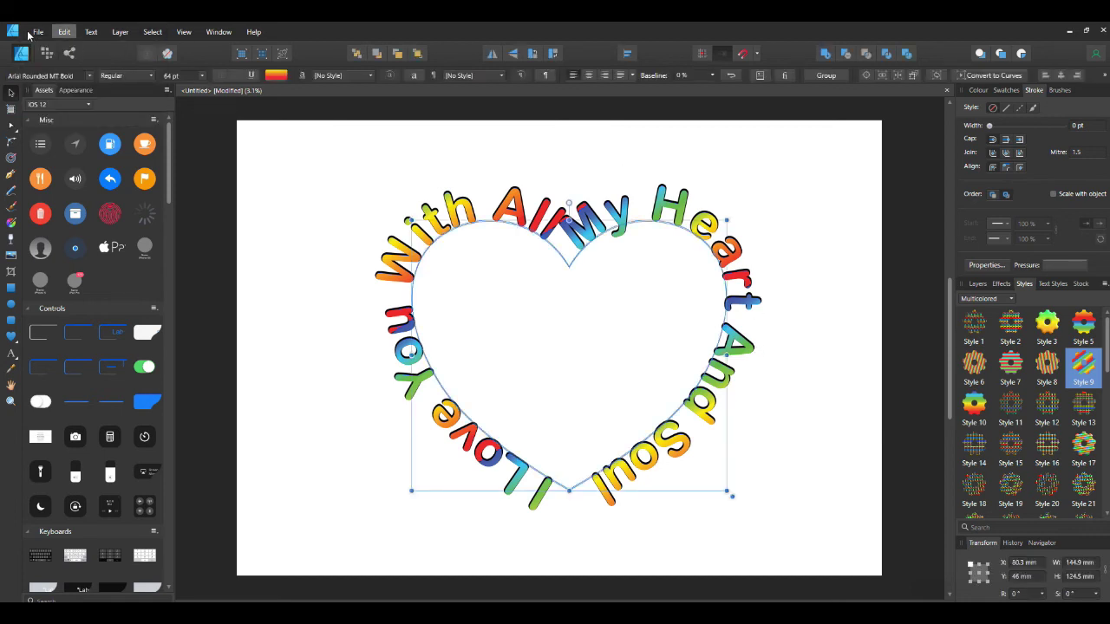
click(36, 33)
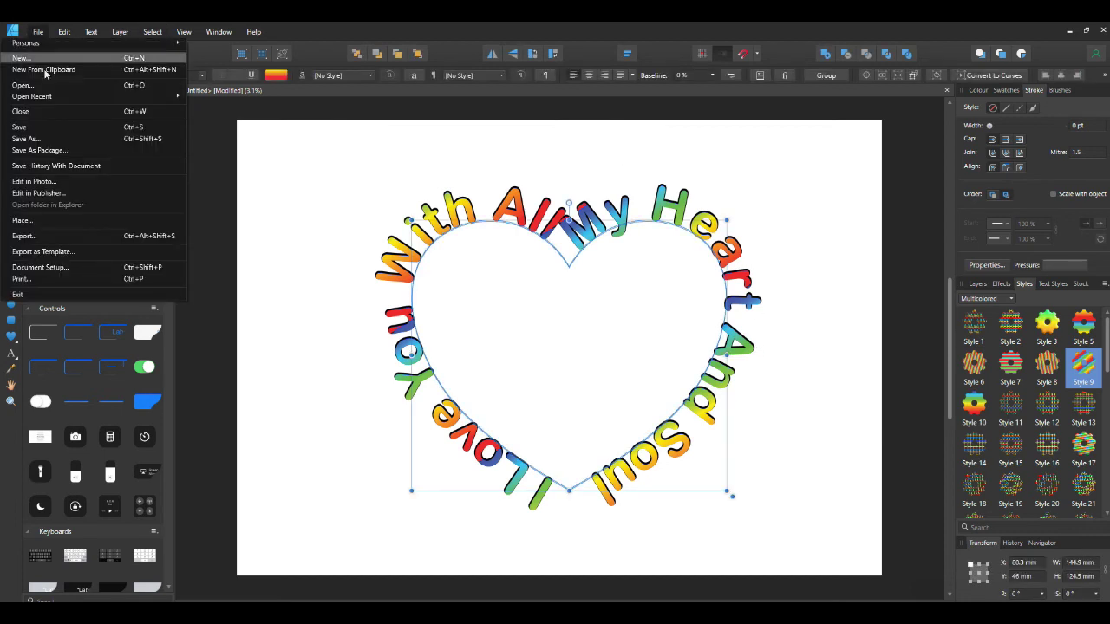
Step: Set the SVG export Area to Selection Only so only the heart text is exported
click(56, 243)
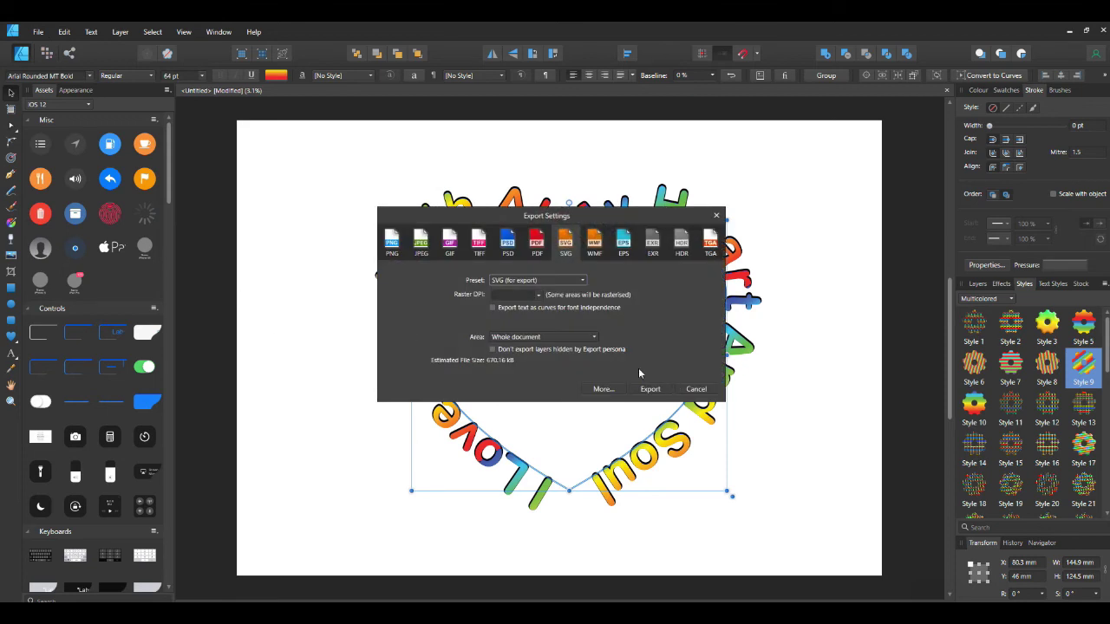
click(590, 336)
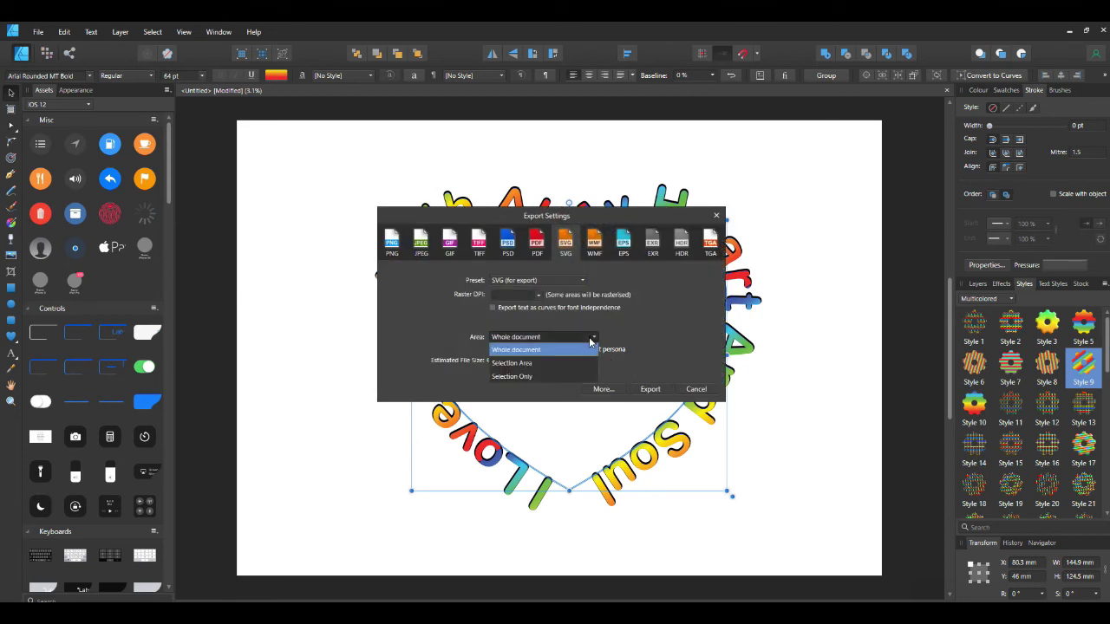
click(536, 377)
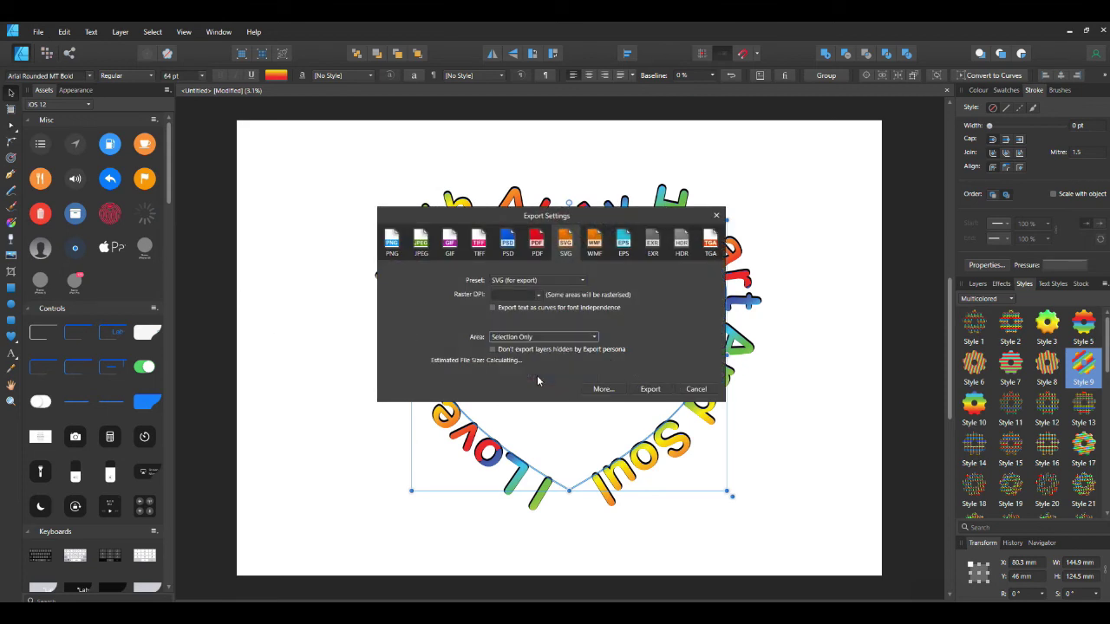
click(650, 390)
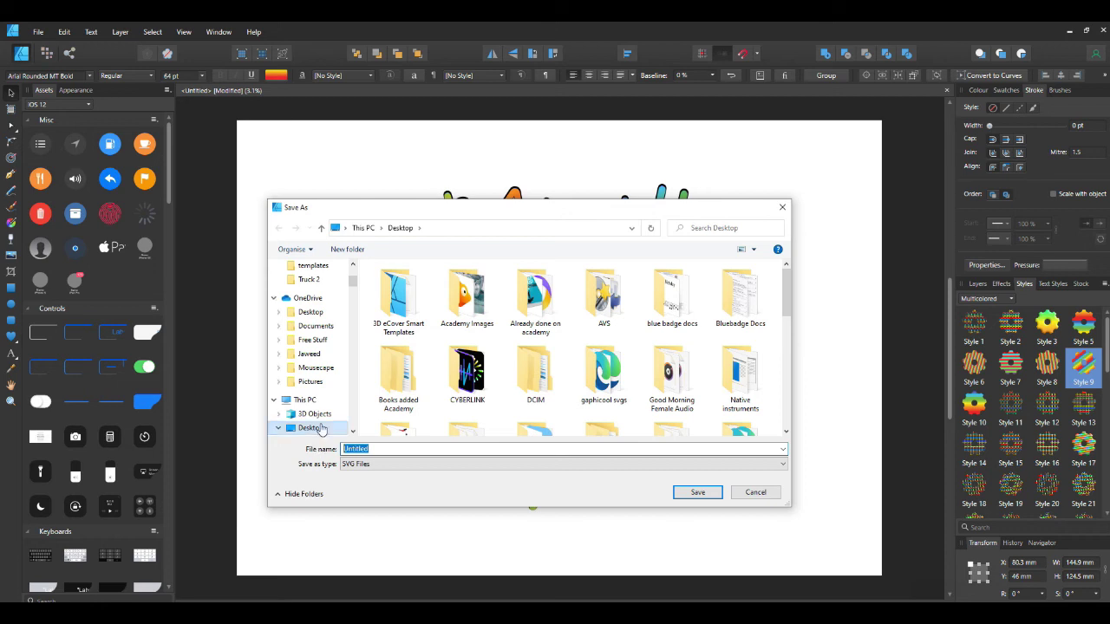
Step: Save the SVG over the existing Valentine Message file on the Desktop, then close the document
drag(787, 305, 788, 425)
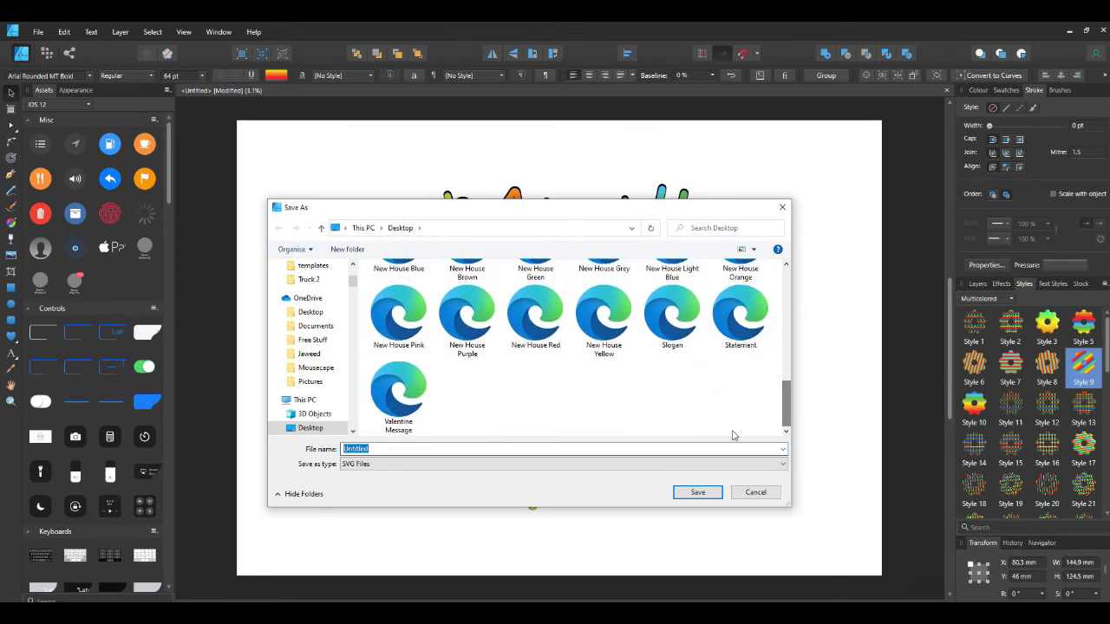
click(420, 421)
click(704, 493)
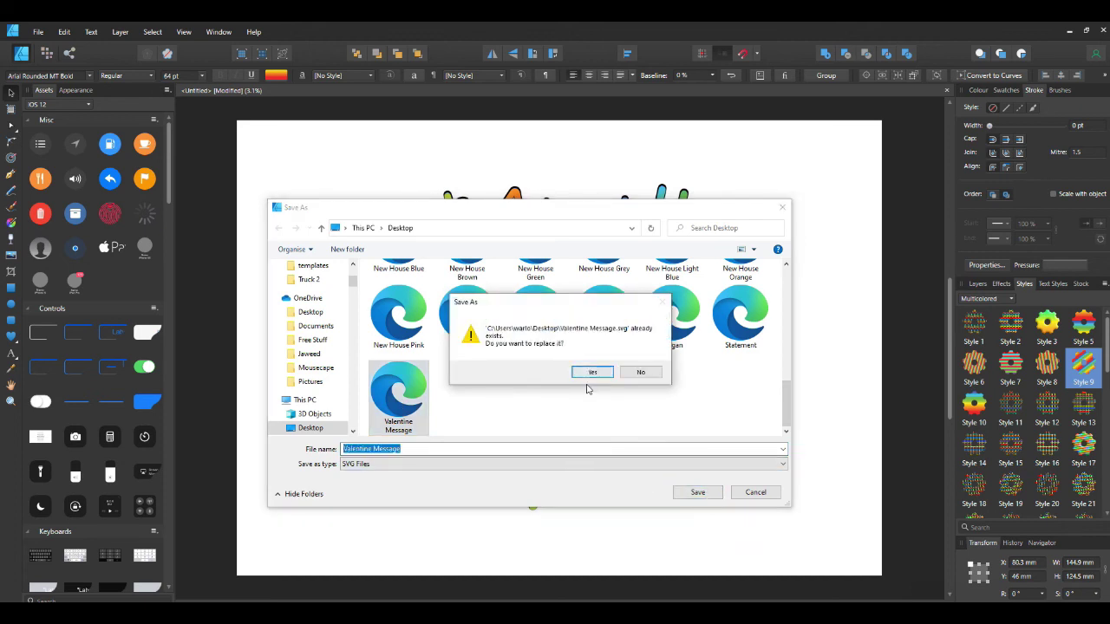
click(593, 372)
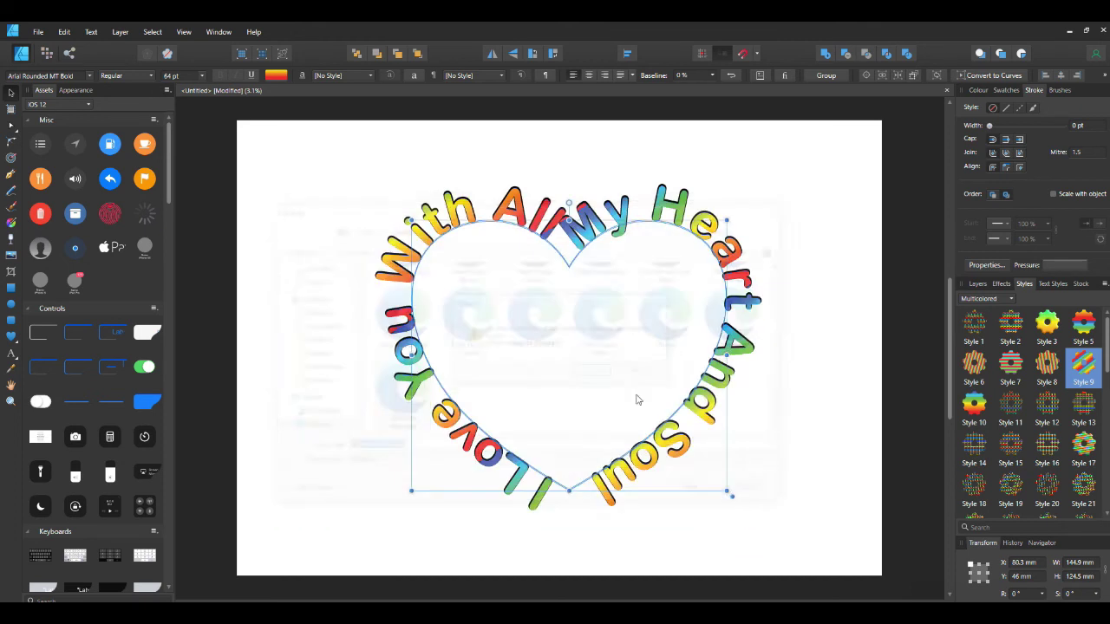
click(846, 444)
click(1102, 31)
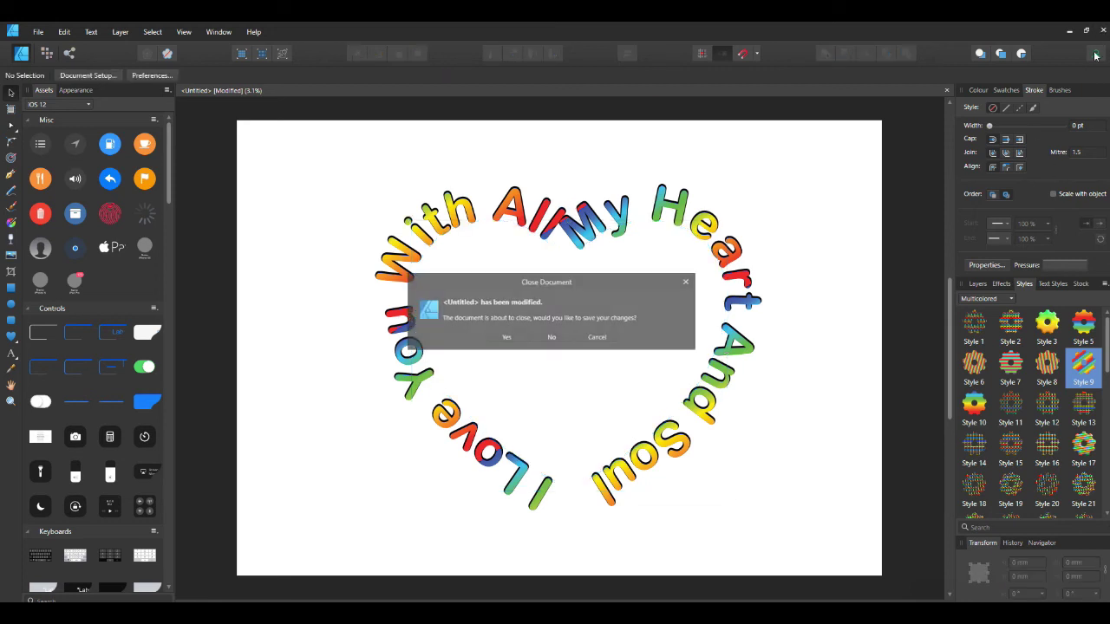
Step: Discard the Affinity Designer changes, return to Doodly and add a new empty scene
click(552, 337)
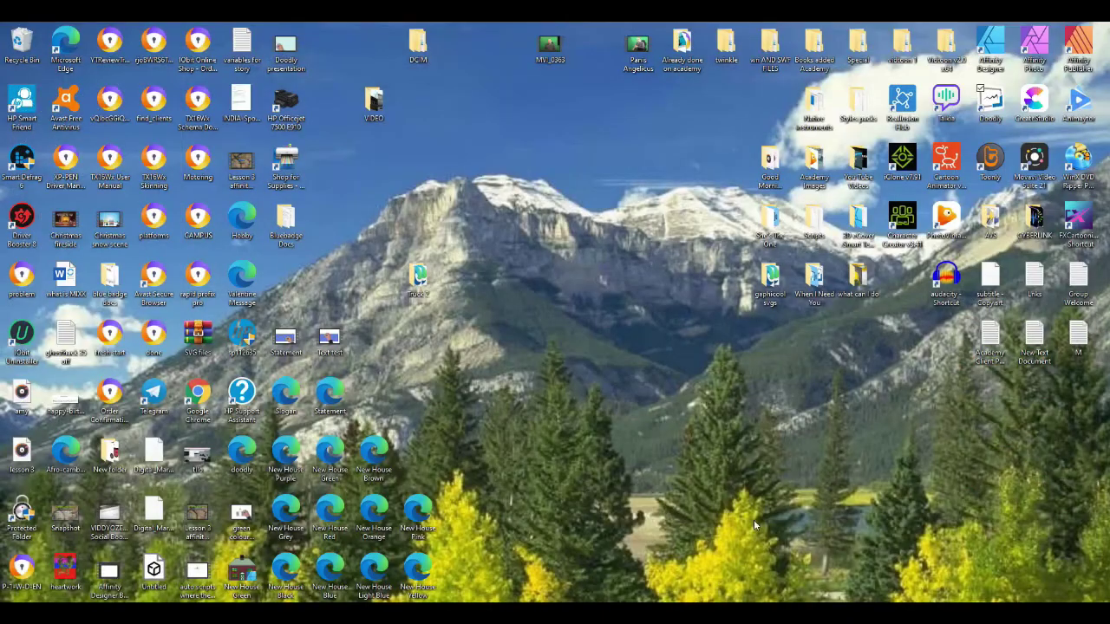
click(639, 611)
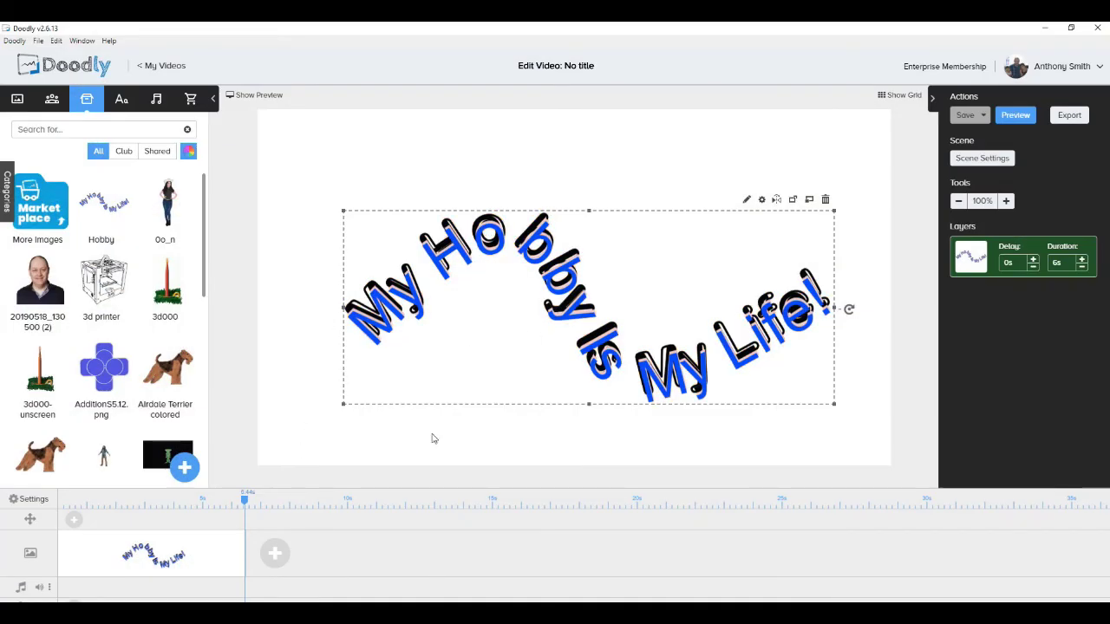
click(275, 554)
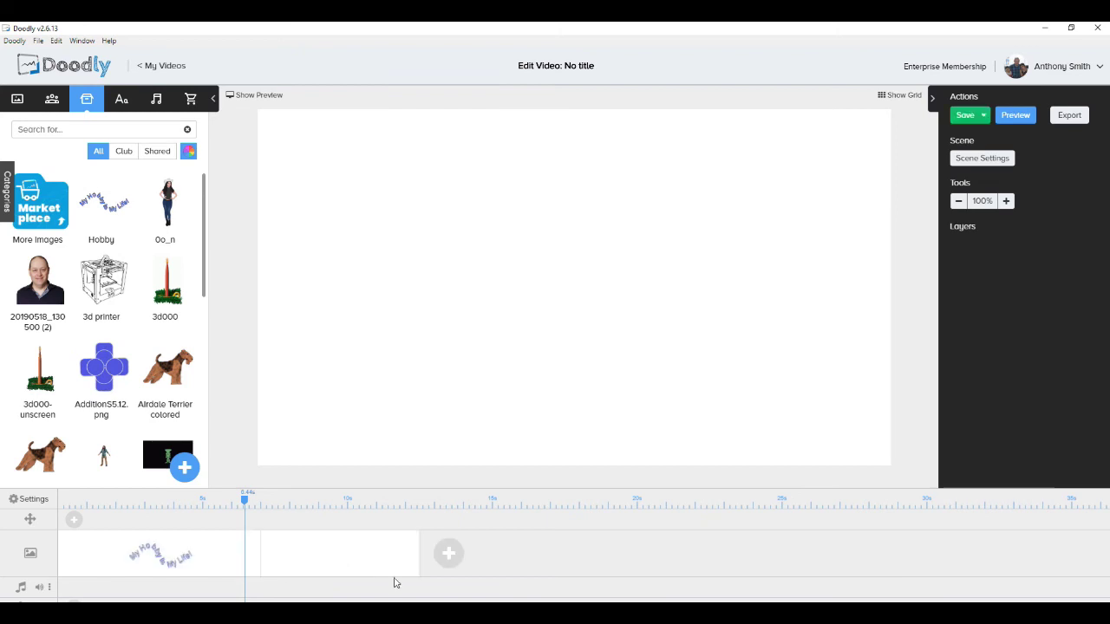
Step: Upload Valentine Message.svg as a new prop and add it to the scene
click(185, 469)
click(564, 332)
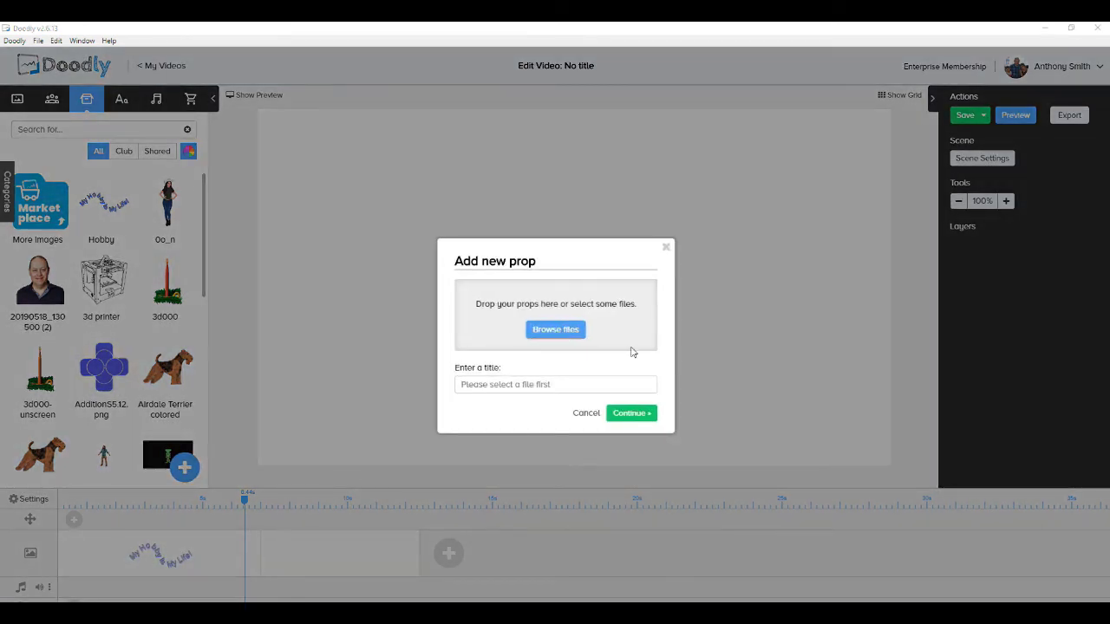
drag(543, 122, 568, 290)
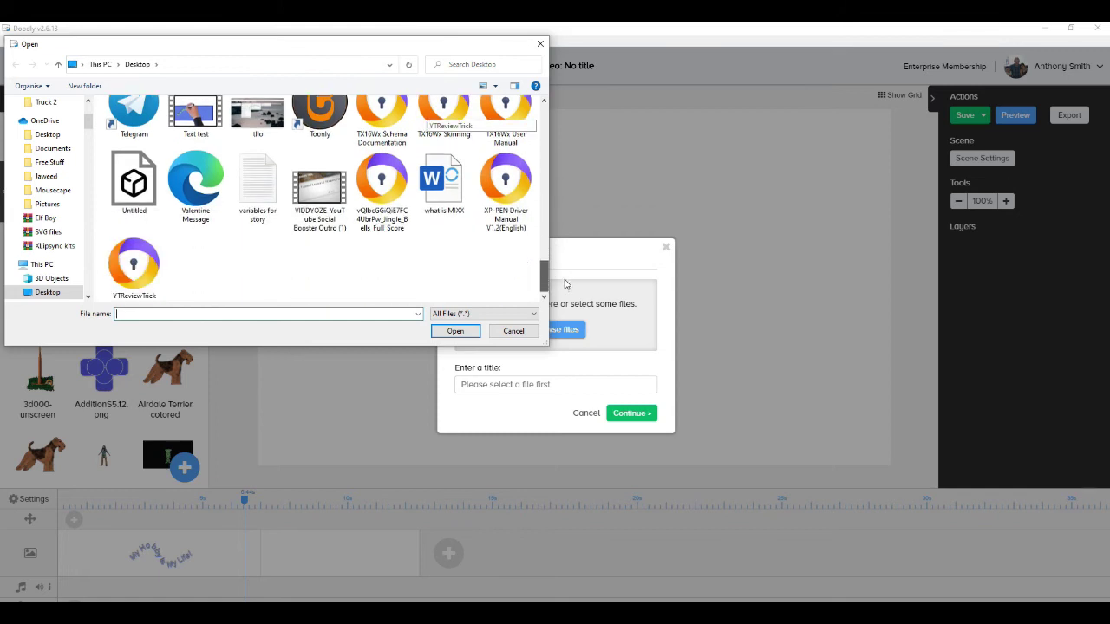
click(195, 184)
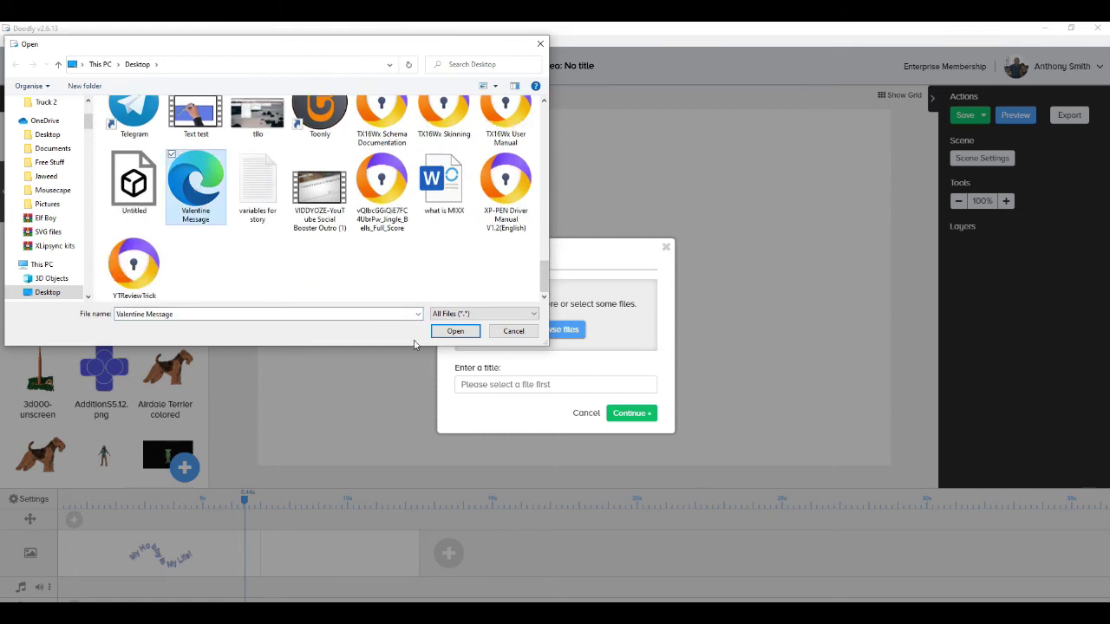
click(455, 331)
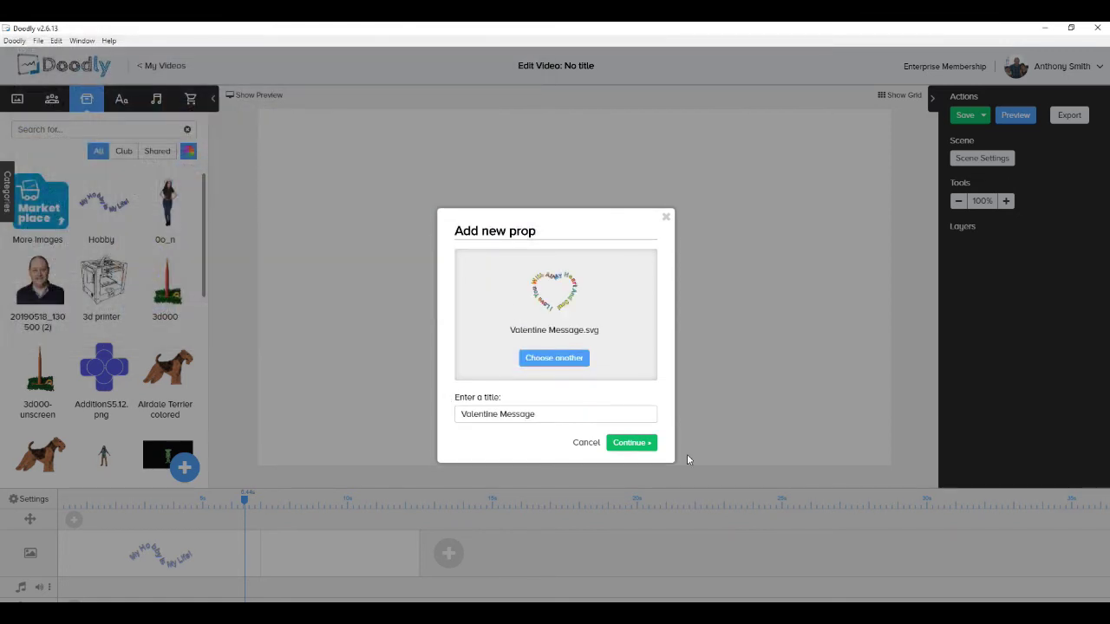
click(641, 443)
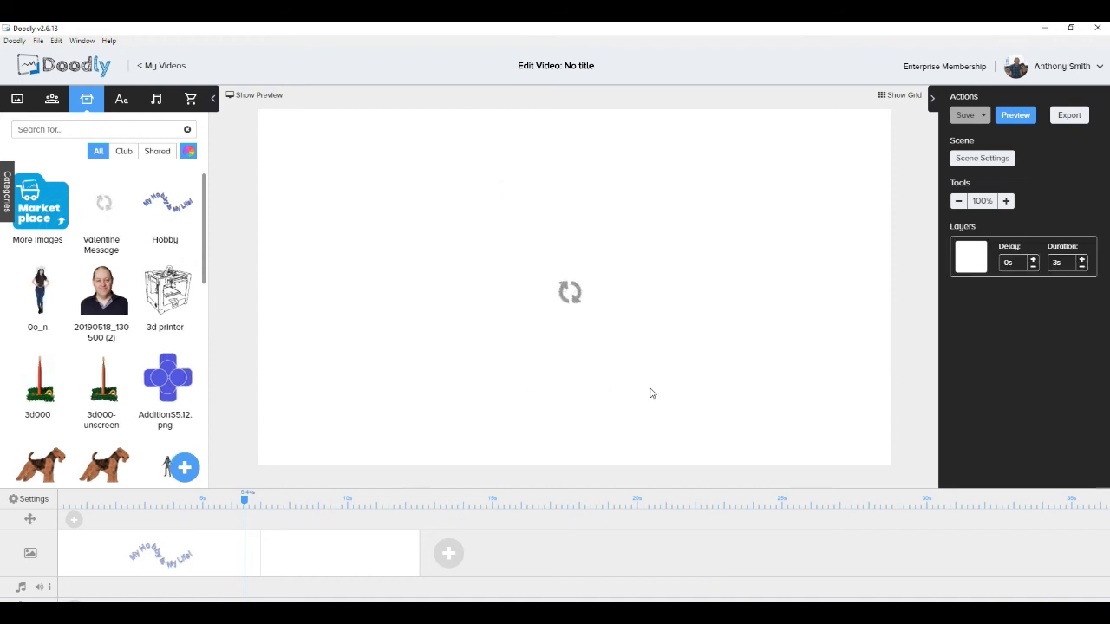
Step: Drag the heart image's corners outward until it fills most of the canvas
click(623, 334)
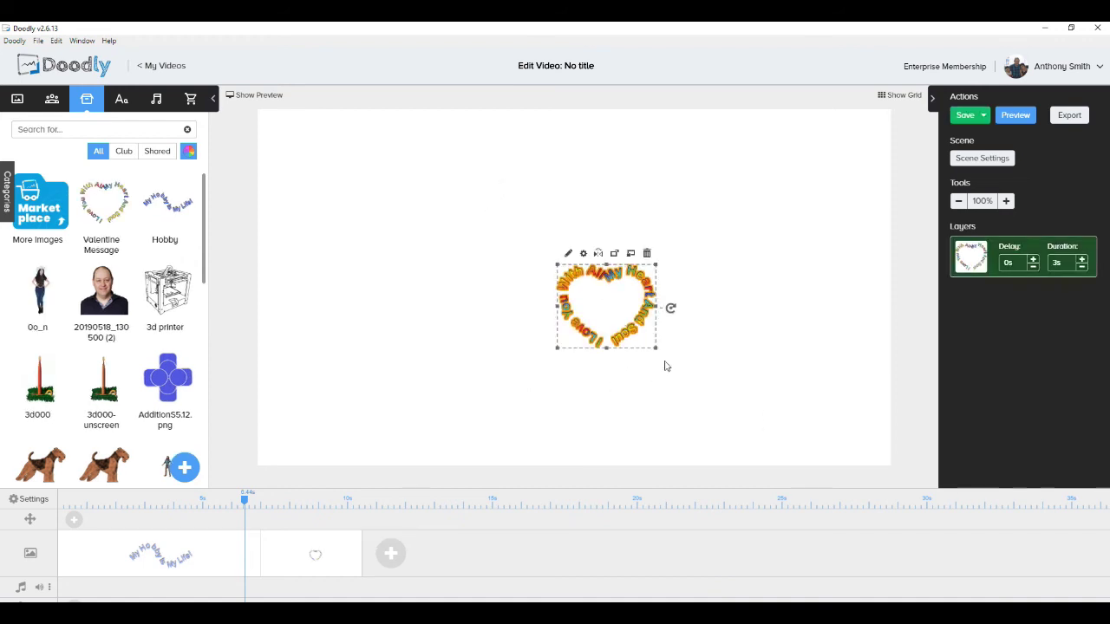
drag(656, 347, 791, 468)
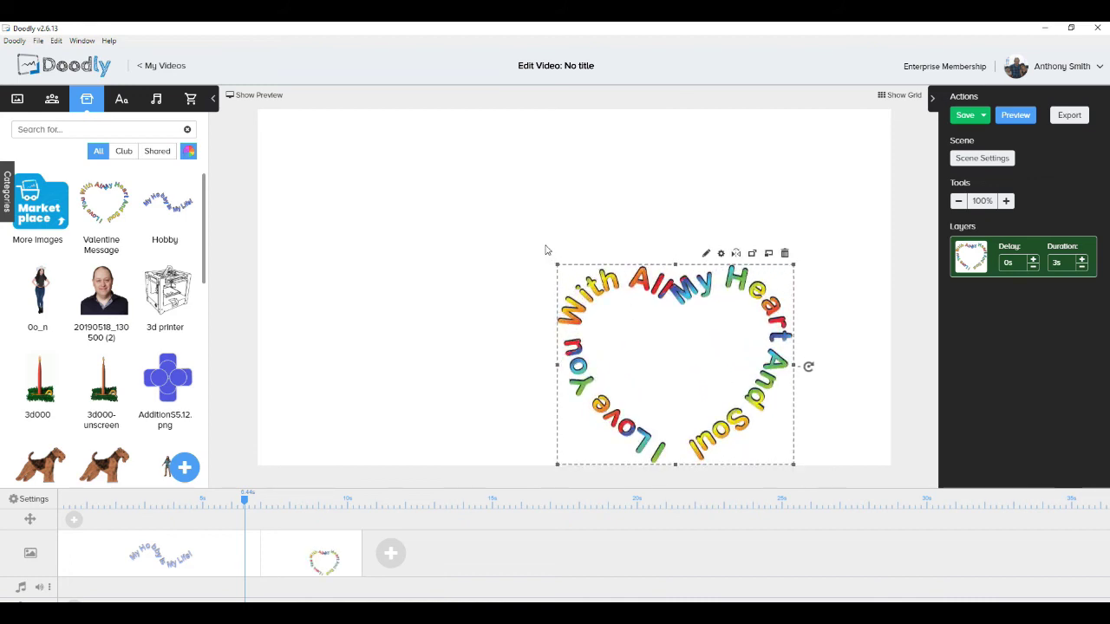
drag(557, 264, 411, 136)
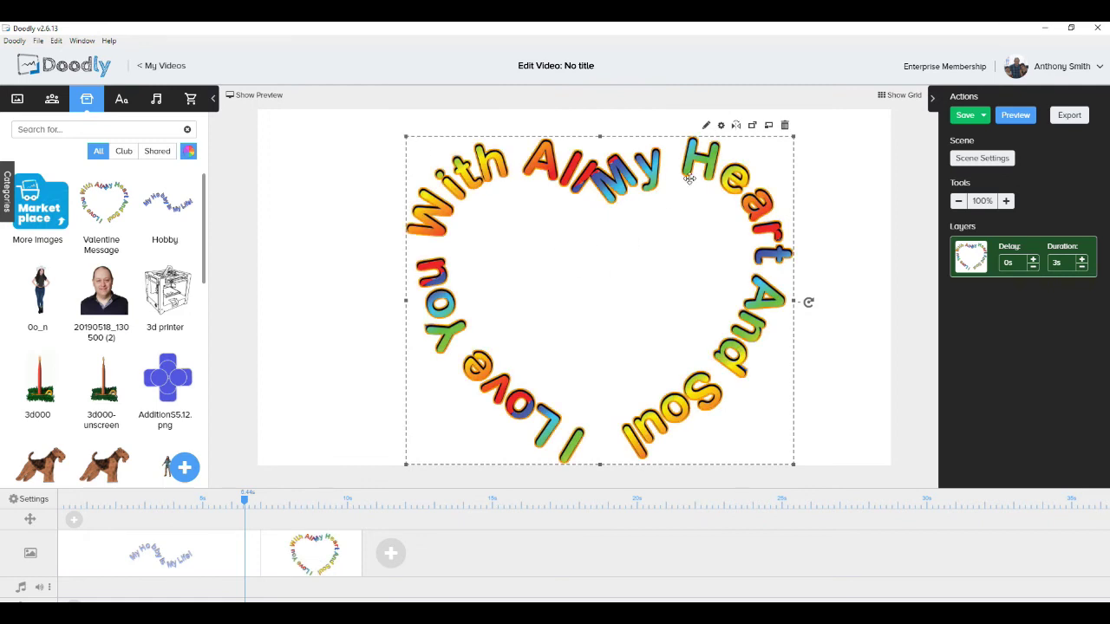
Step: Replace the heart prop's draw paths with its SVG paths and save the asset
click(706, 125)
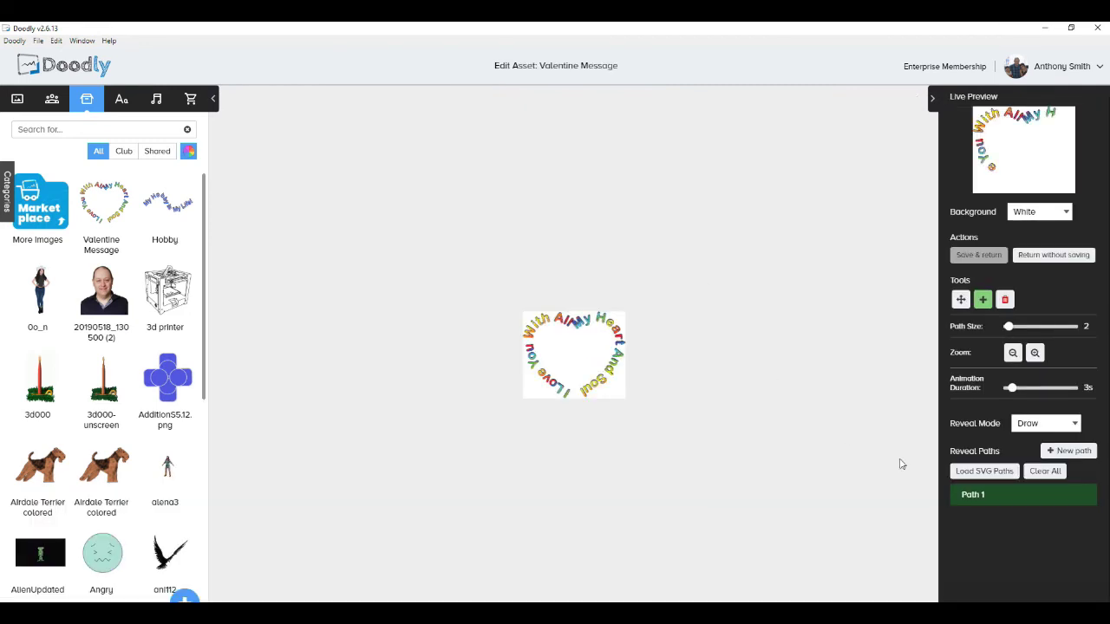
click(989, 473)
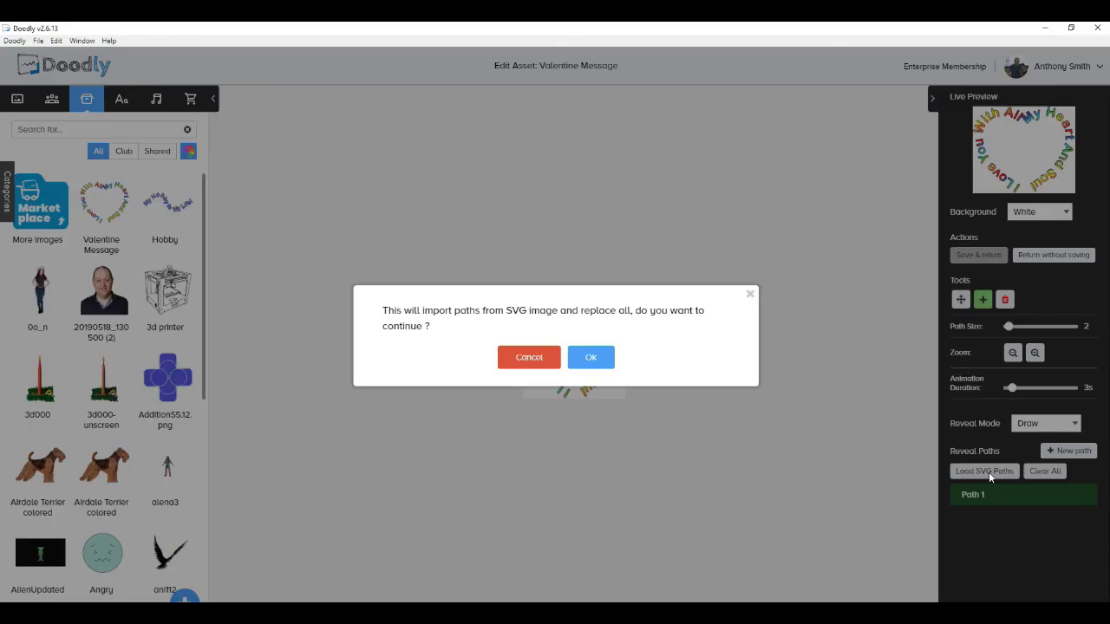
click(604, 354)
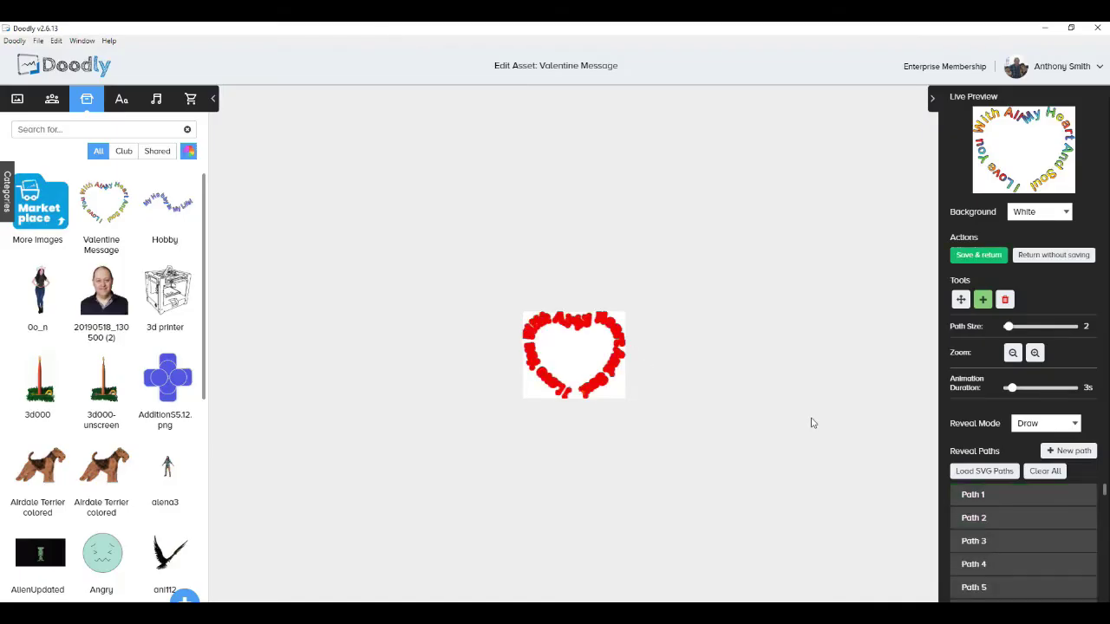
click(978, 258)
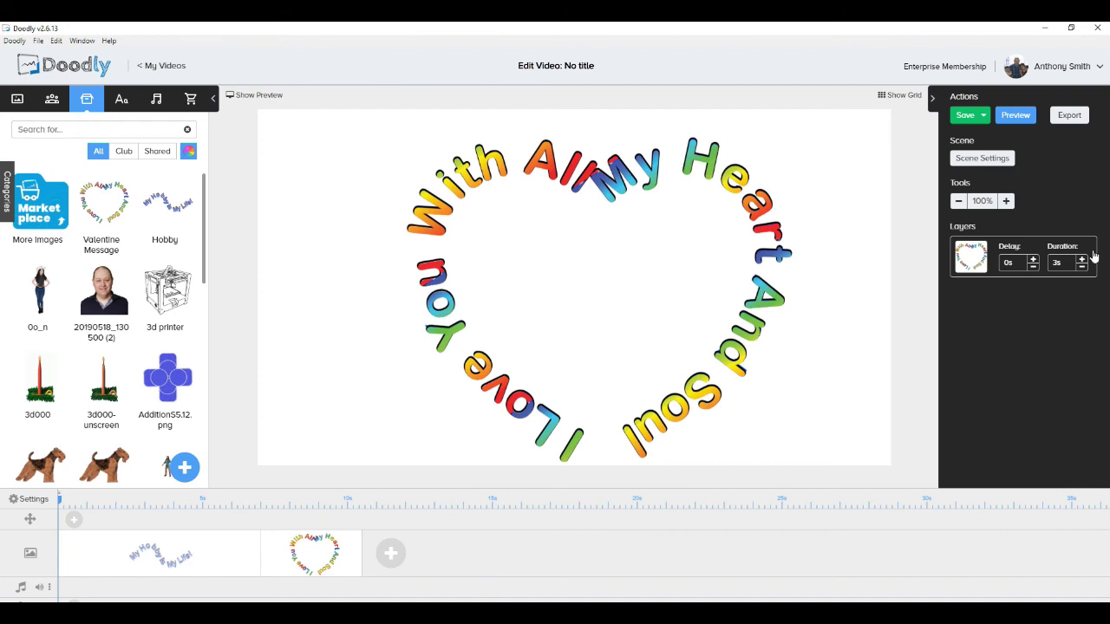
Step: Raise the heart layer's drawing duration from 3s to 6s
click(1081, 259)
click(1081, 259)
click(1081, 260)
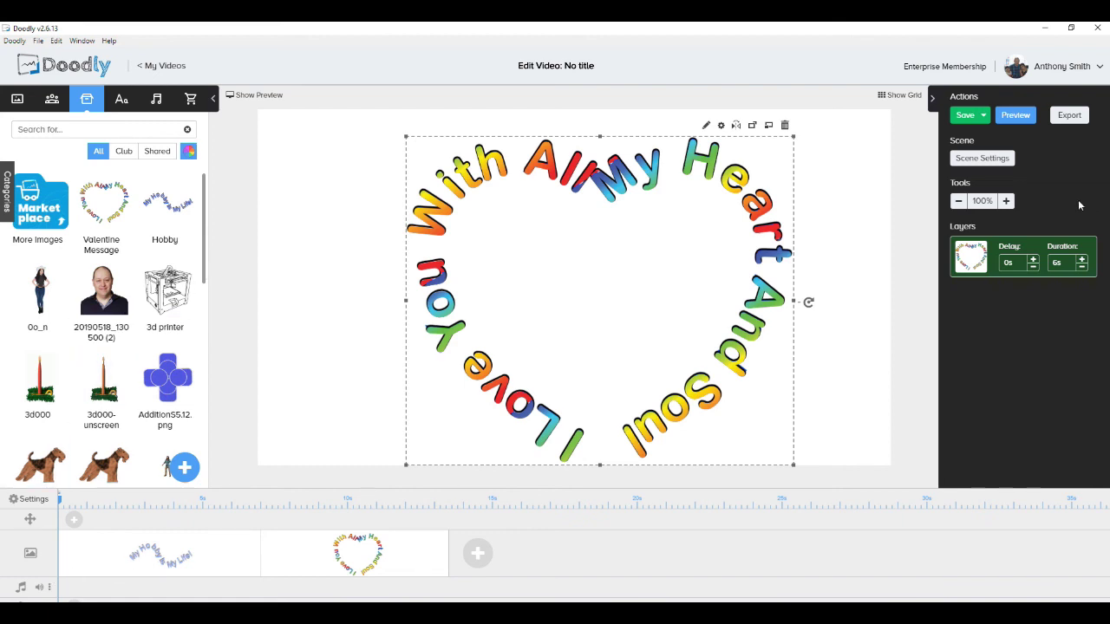
Step: Preview the scene to watch the rainbow heart message being drawn
click(1013, 117)
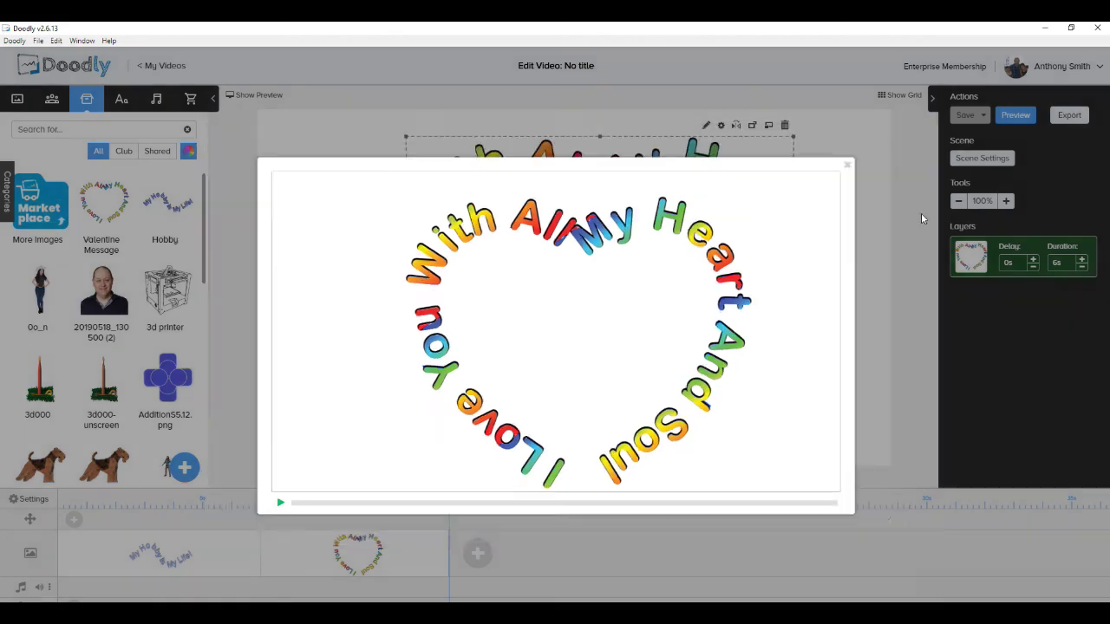
Step: Close the preview window to return to the scene editor
click(899, 136)
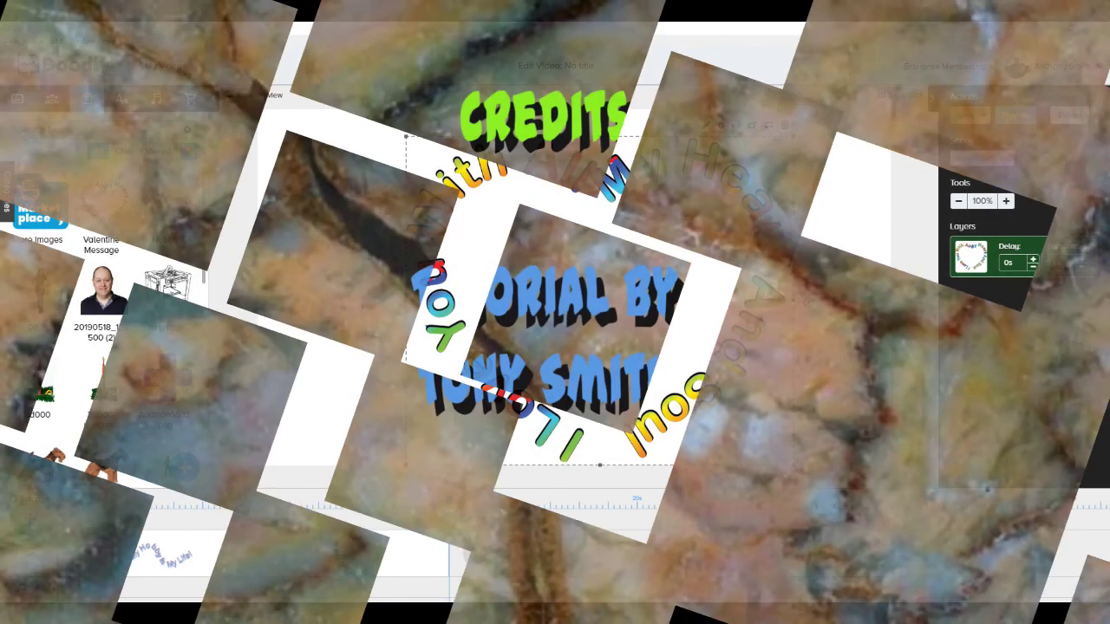